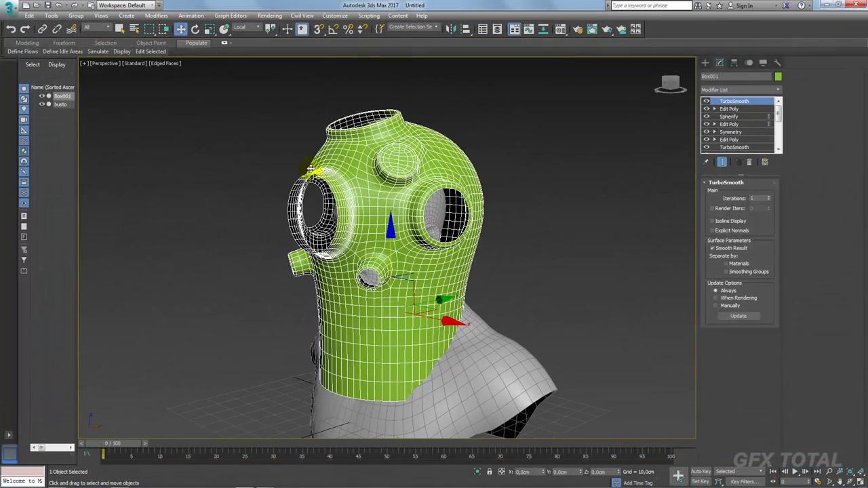
Step: Orbit and zoom around the helmet and check the diving-helmet reference photo
alt+middle_drag(471, 171, 491, 167)
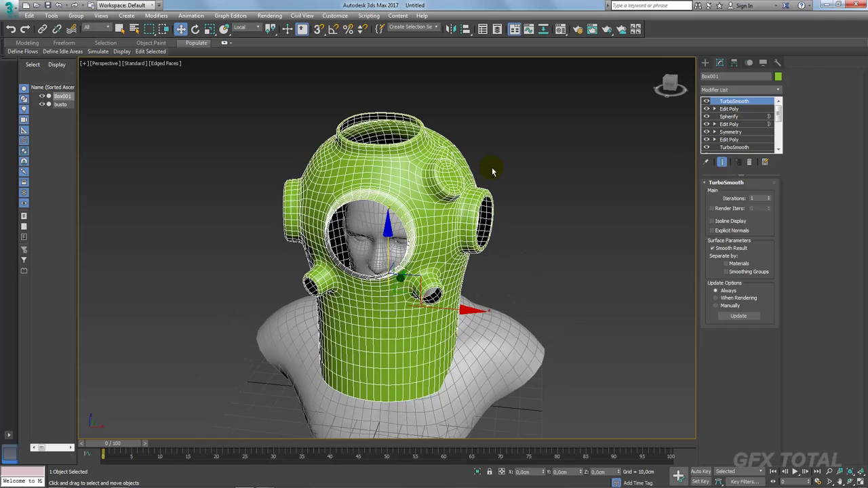
scroll(454, 238, up, 2)
scroll(500, 197, up, 2)
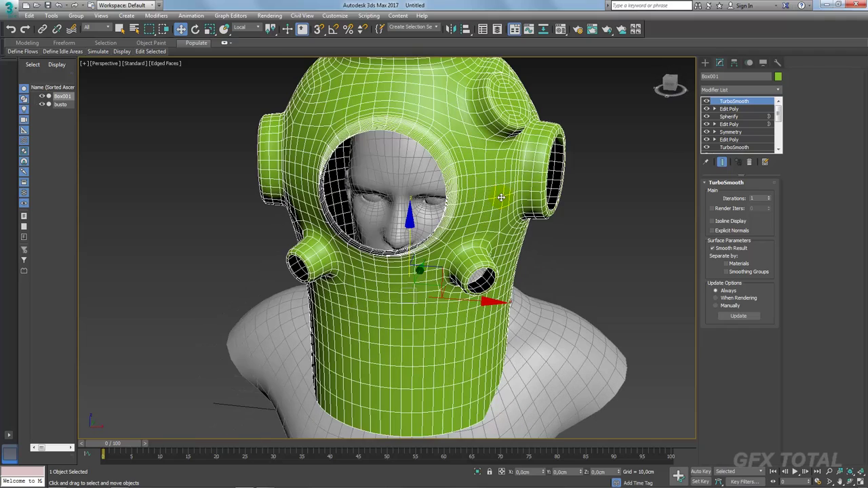
alt+middle_drag(494, 194, 459, 183)
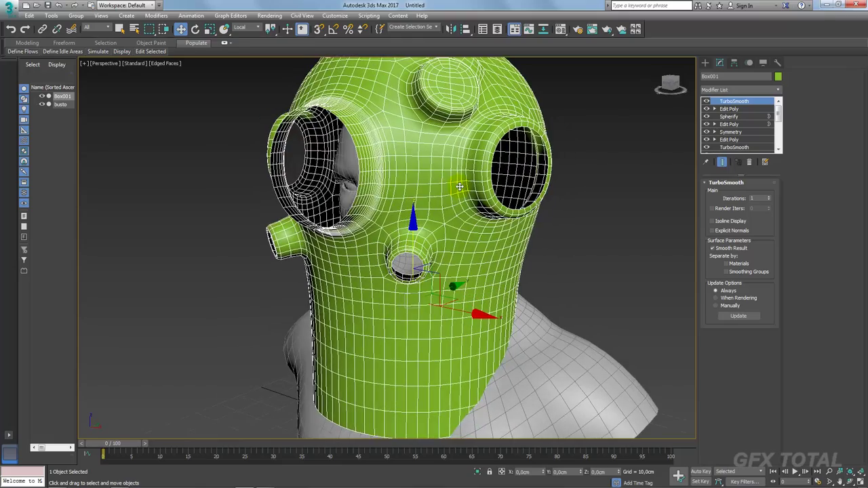
key(alt+Tab)
key(alt+Tab)
scroll(463, 196, up, 2)
Step: Switch off the TurboSmooth modifier to reveal the helmet's low-poly cage
click(707, 101)
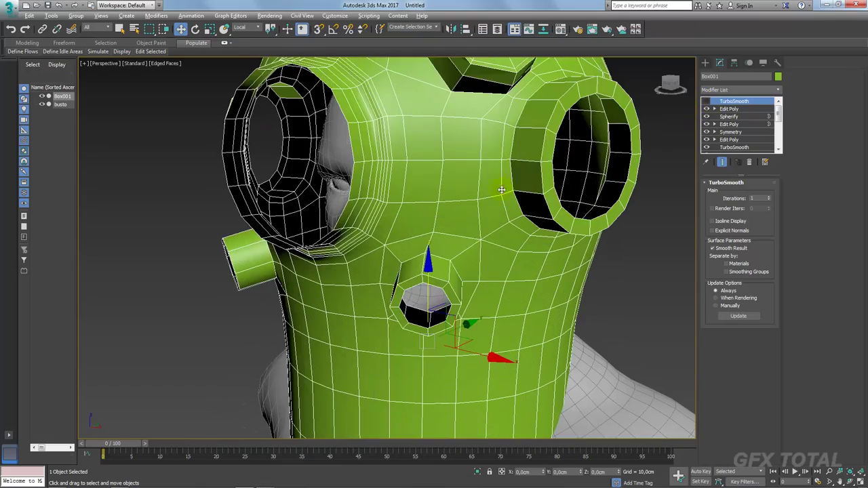
mouse_move(501, 190)
alt+middle_down()
mouse_move(501, 200)
mouse_move(428, 234)
alt+middle_up()
scroll(428, 234, up, 3)
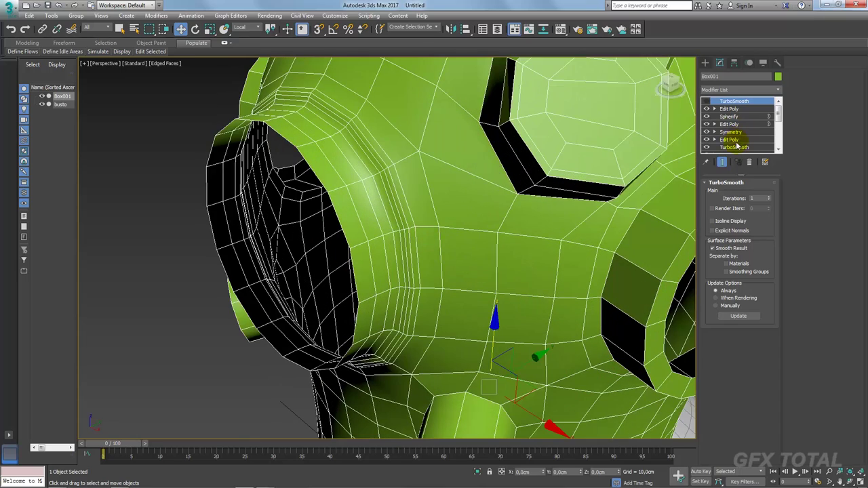
Step: At Edit Poly Edge level, select rim edges and then the full edge loop around the side port
click(714, 109)
click(730, 124)
alt+middle_drag(412, 160, 308, 175)
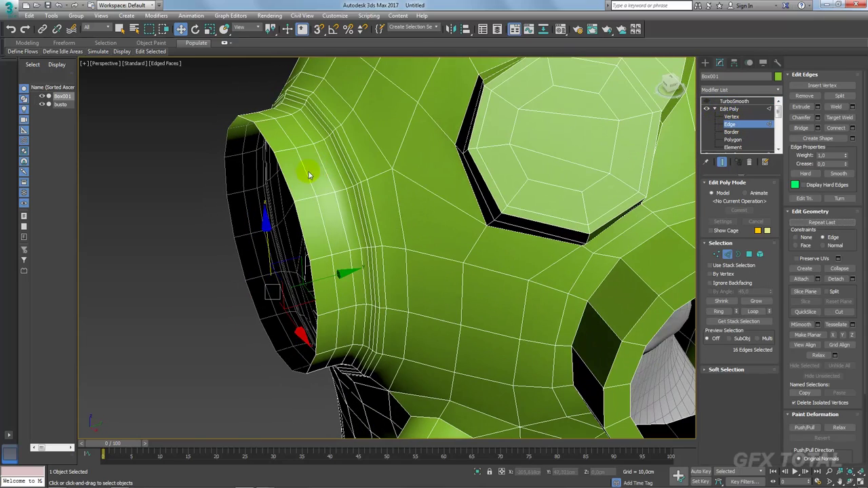
click(327, 175)
ctrl+click(337, 175)
scroll(339, 175, up, 2)
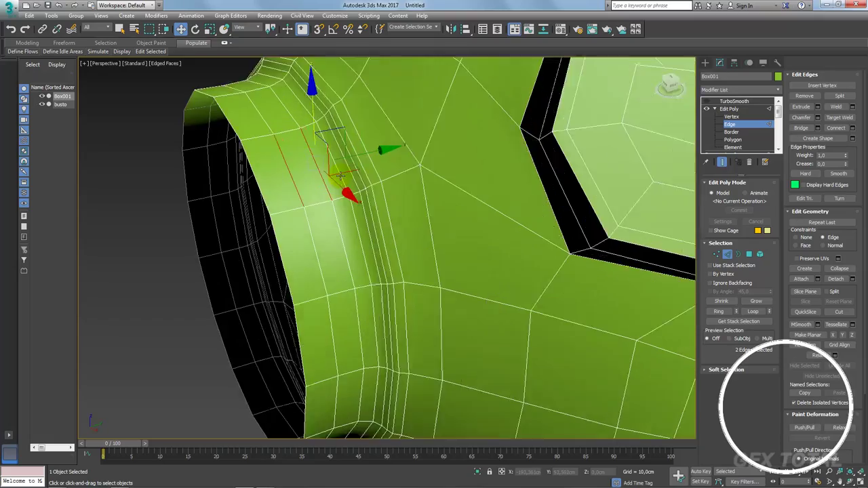
scroll(339, 176, up, 2)
ctrl+click(339, 176)
scroll(366, 186, down, 2)
scroll(386, 193, down, 3)
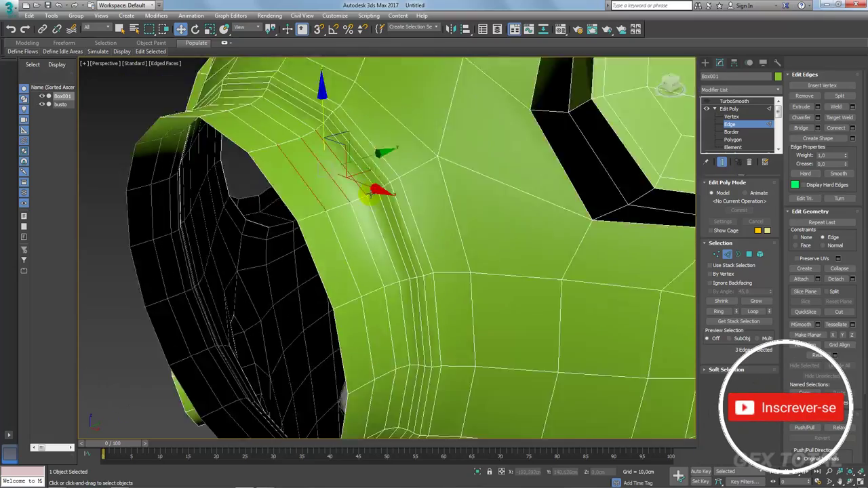
scroll(393, 196, down, 3)
scroll(393, 197, up, 3)
scroll(377, 204, up, 4)
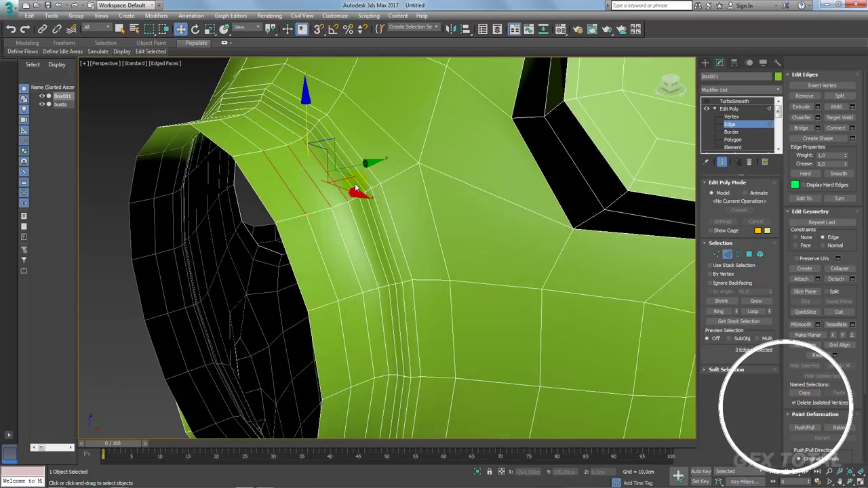
double_click(356, 183)
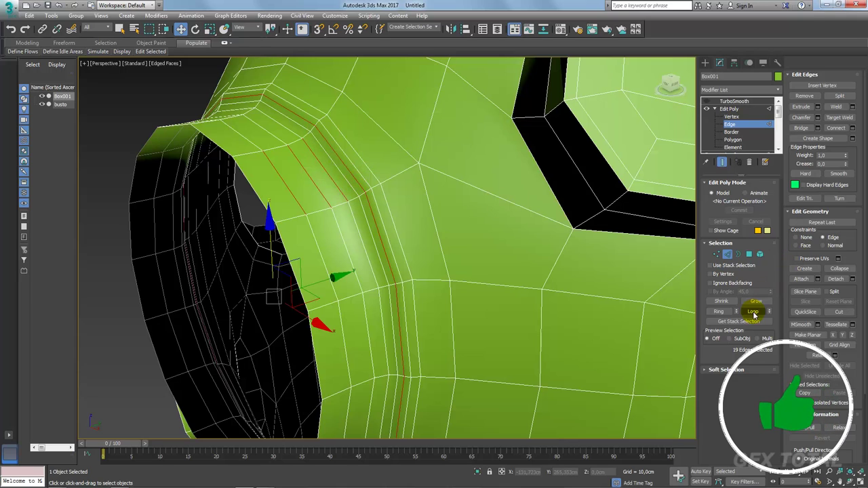
Step: Clear the edge selection and compare the helmet's side port with the reference photo
click(553, 164)
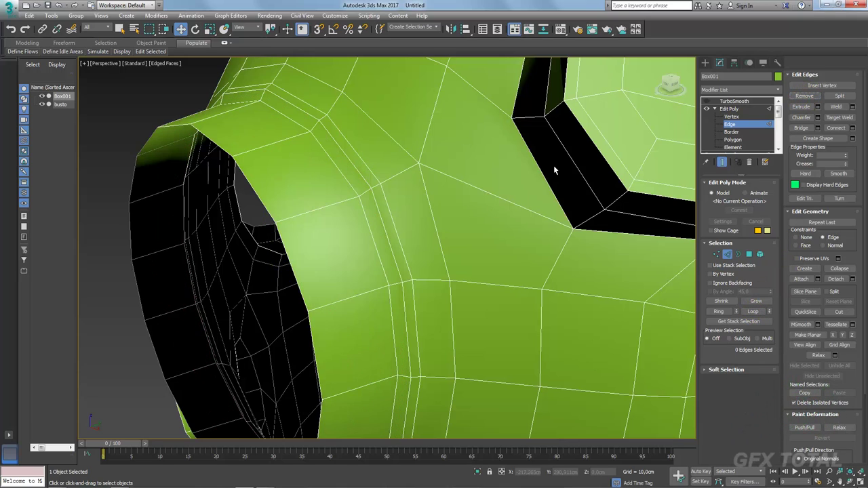
mouse_move(554, 165)
alt+middle_down()
mouse_move(331, 201)
mouse_move(312, 194)
mouse_move(325, 197)
alt+middle_up()
key(alt+Tab)
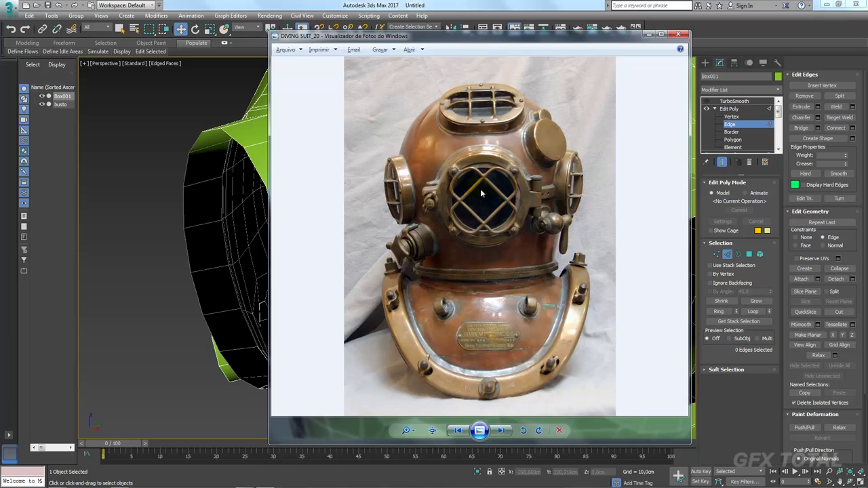
key(alt+Tab)
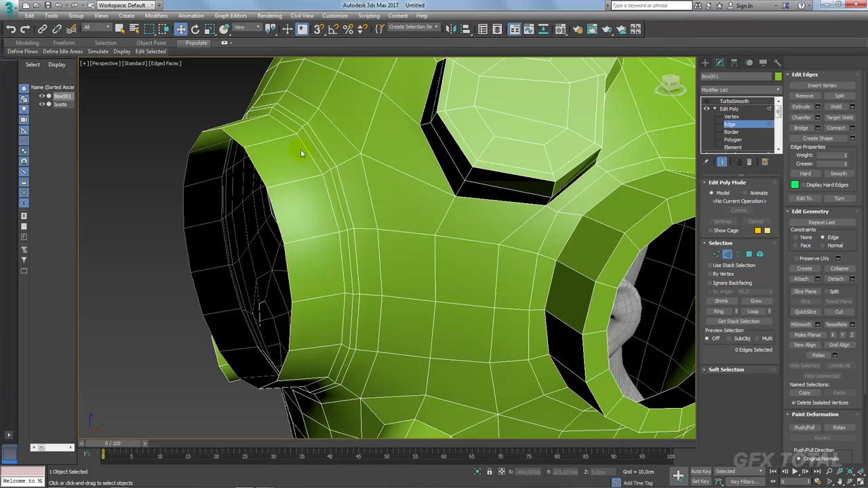
alt+middle_drag(300, 149, 296, 142)
scroll(297, 141, up, 3)
scroll(251, 129, up, 4)
scroll(280, 145, up, 2)
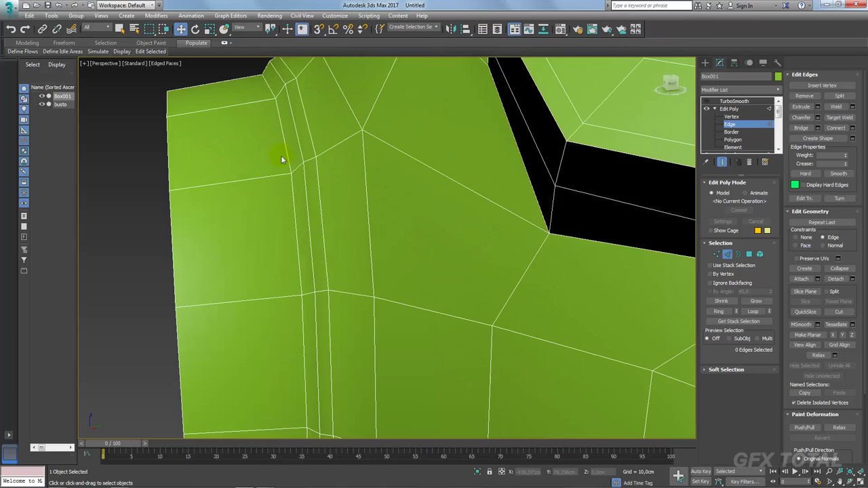
scroll(280, 157, down, 3)
alt+middle_drag(254, 166, 271, 175)
scroll(328, 182, down, 2)
scroll(327, 182, up, 1)
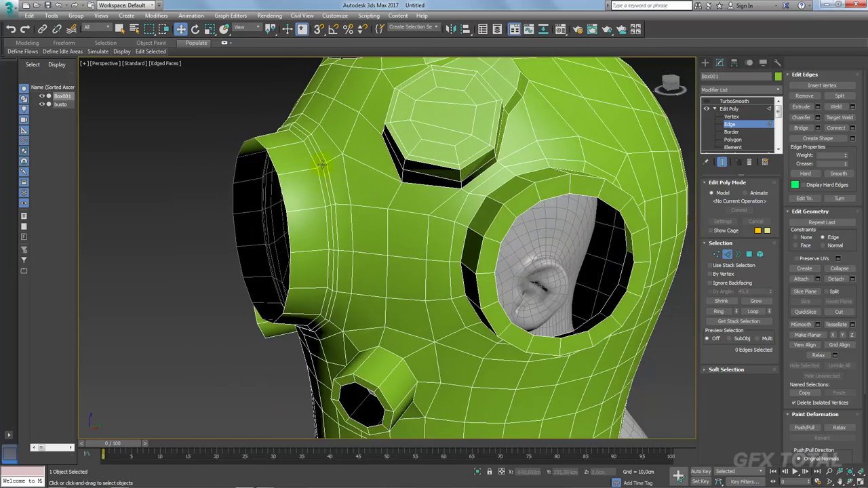
scroll(317, 166, up, 2)
Step: Loop-select the front porthole's edge ring and scale it to about 97% with constraints set to None
double_click(312, 161)
scroll(319, 162, down, 3)
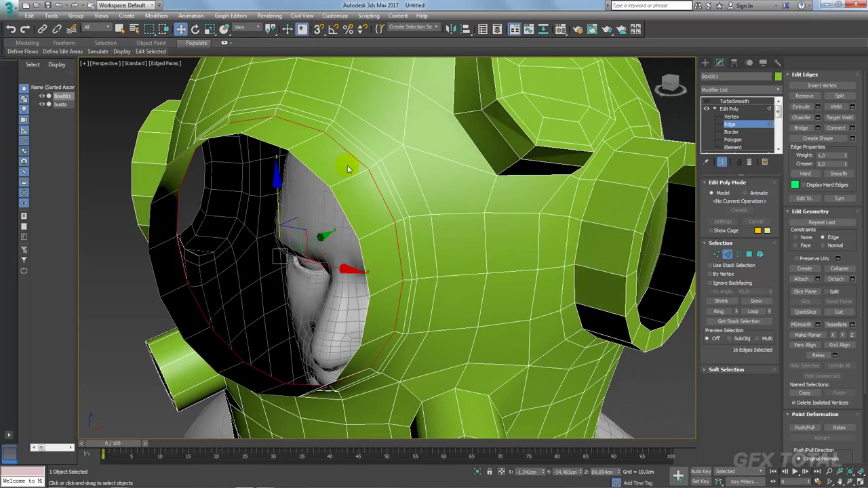
key(e)
key(r)
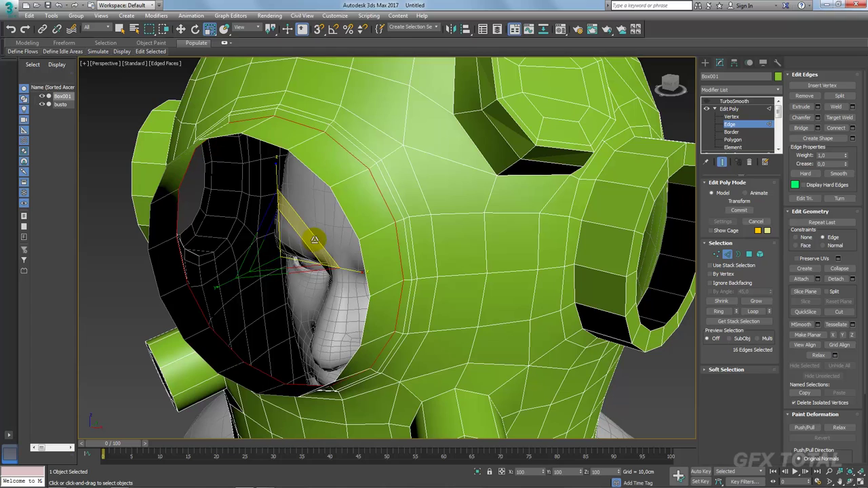
drag(314, 245, 313, 246)
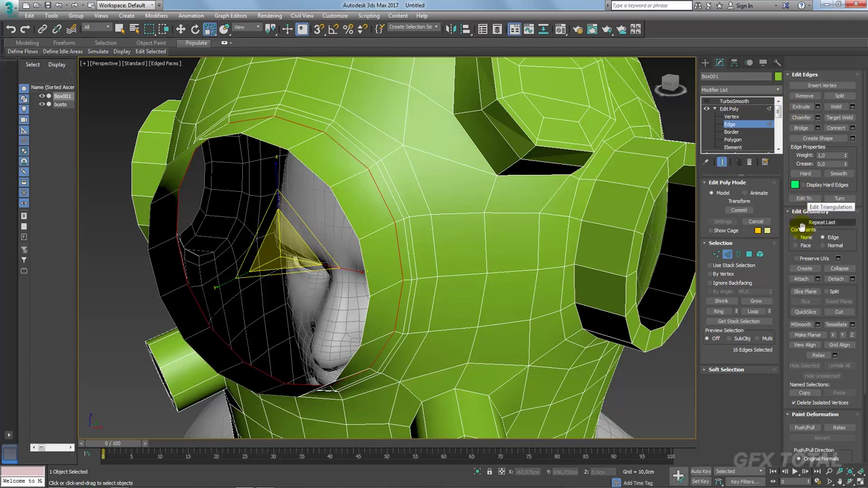
click(797, 237)
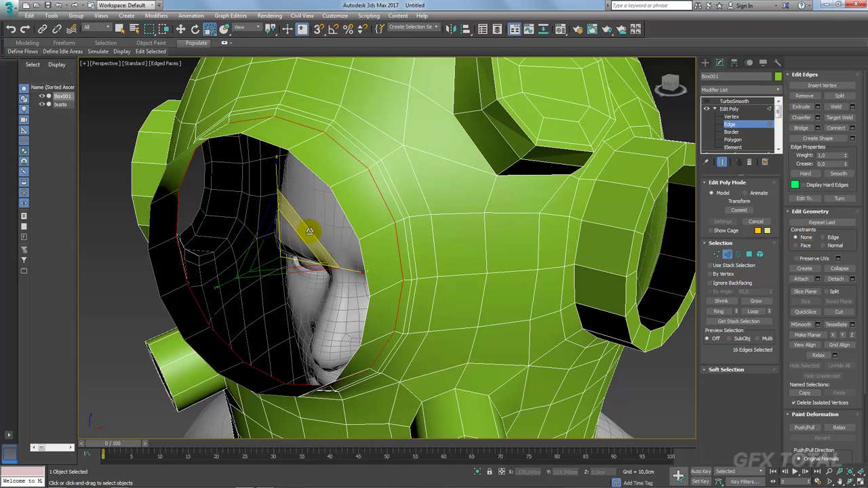
drag(309, 231, 319, 234)
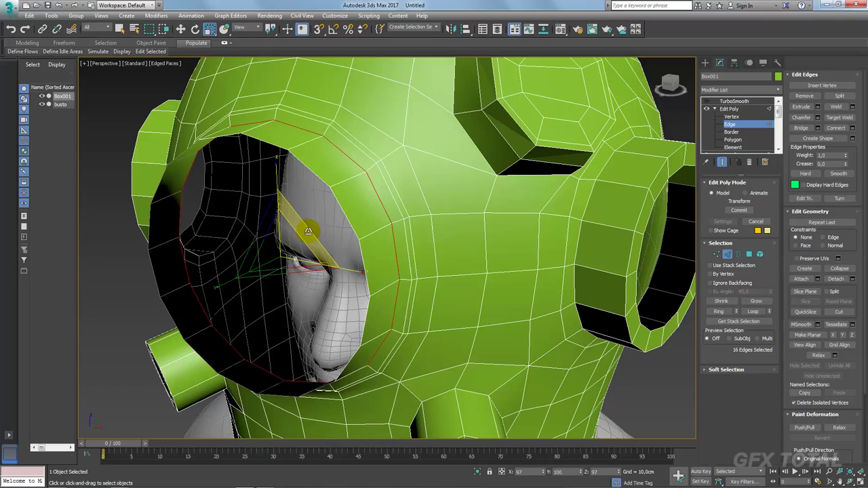
mouse_move(318, 234)
alt+middle_down()
mouse_move(364, 235)
mouse_move(377, 219)
mouse_move(407, 224)
alt+middle_up()
scroll(377, 219, down, 5)
Step: Return to TurboSmooth at the stack top with the Move tool, then orbit and compare against the reference photo
click(726, 101)
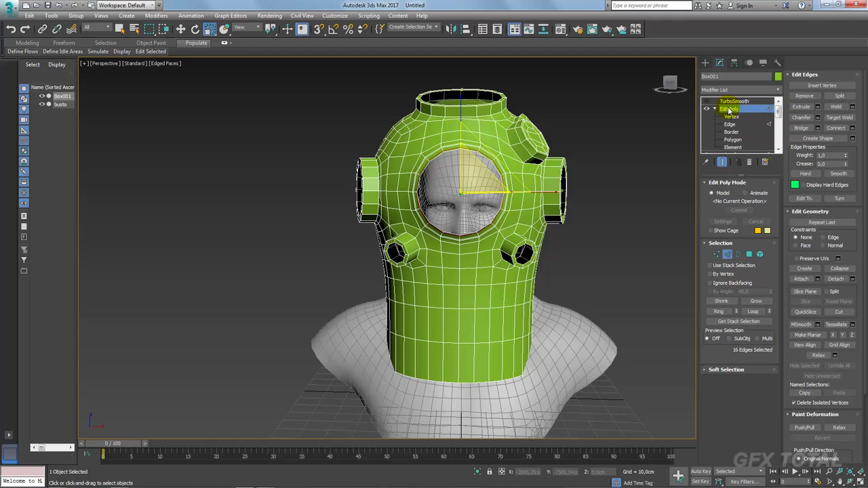
key(w)
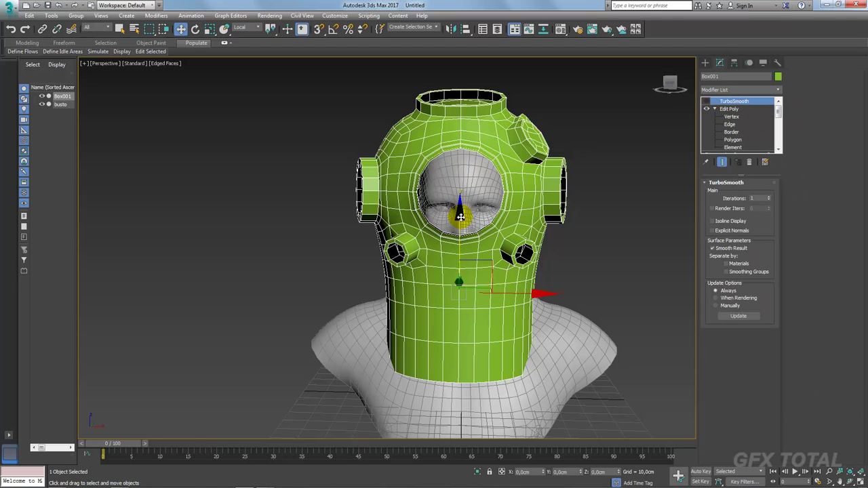
alt+middle_drag(459, 200, 466, 248)
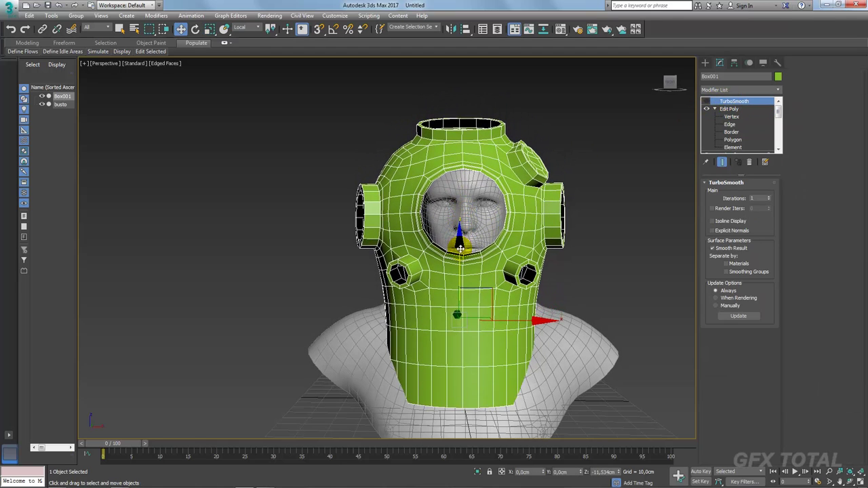
mouse_move(516, 331)
alt+middle_down()
mouse_move(529, 309)
mouse_move(506, 285)
alt+middle_up()
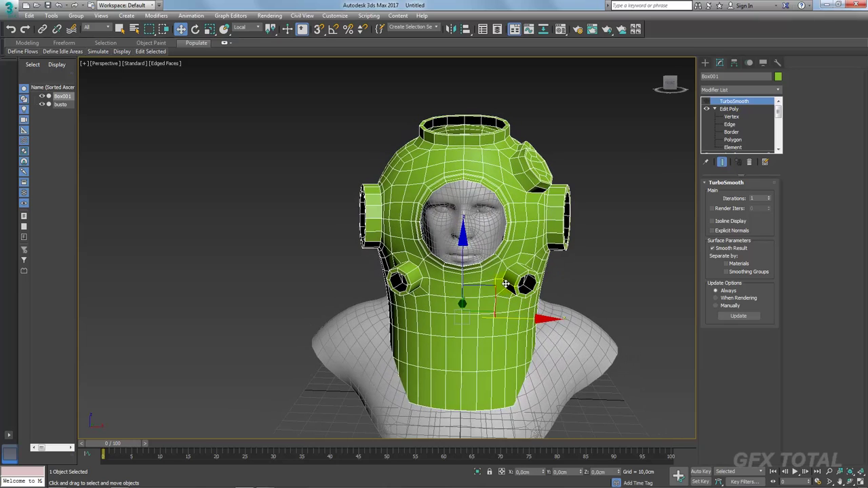
alt+middle_drag(463, 257, 459, 218)
key(alt+Tab)
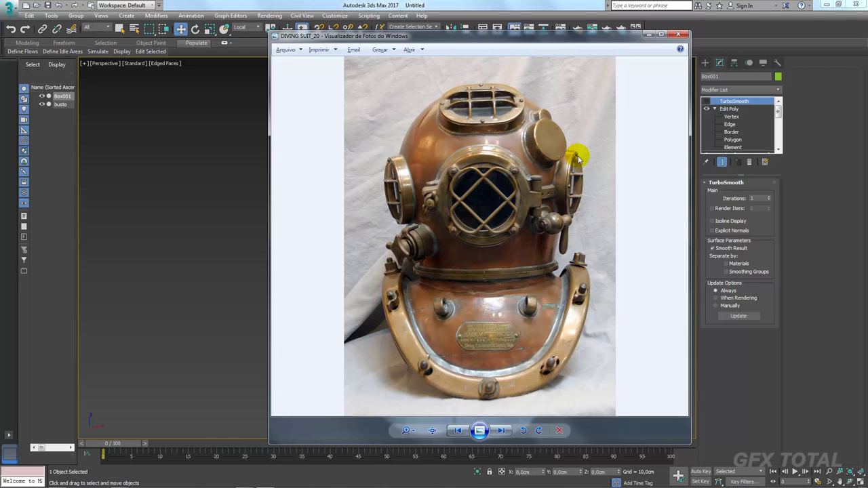
key(alt+Tab)
alt+middle_drag(488, 178, 513, 186)
Step: Cap the front porthole's open border with a new polygon in Border mode
key(alt+Tab)
key(alt+Tab)
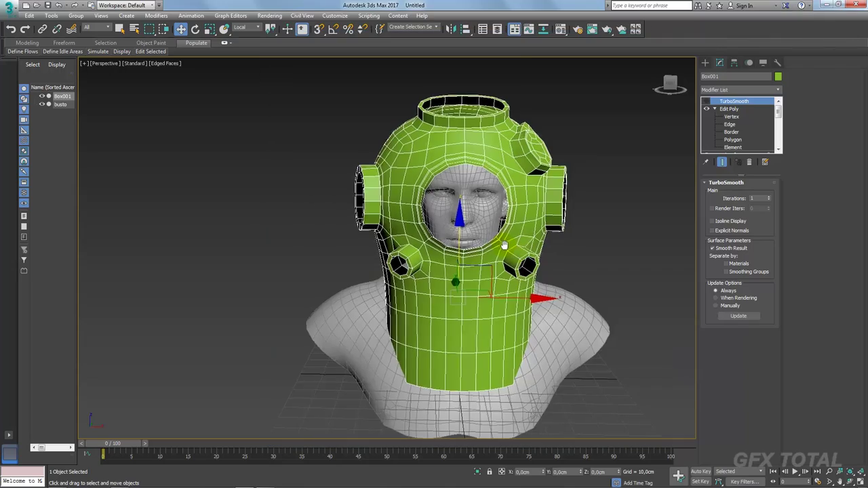
scroll(505, 244, up, 5)
alt+middle_drag(505, 244, 487, 241)
scroll(486, 241, up, 3)
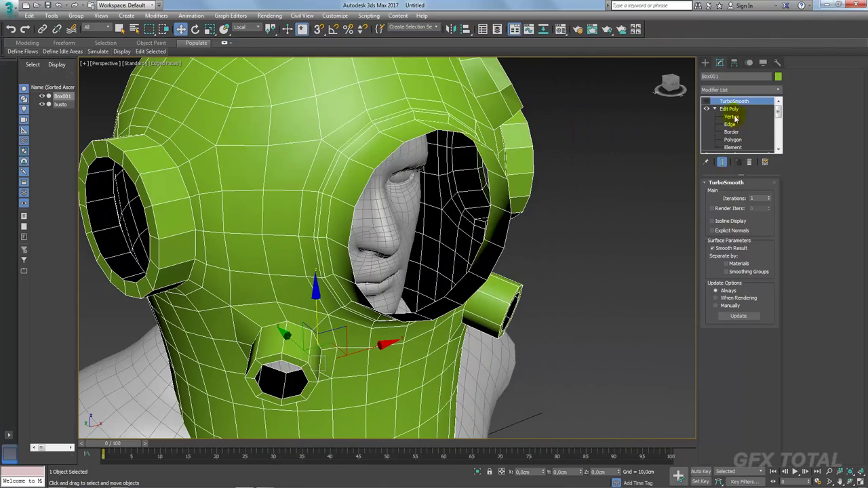
click(730, 131)
click(502, 250)
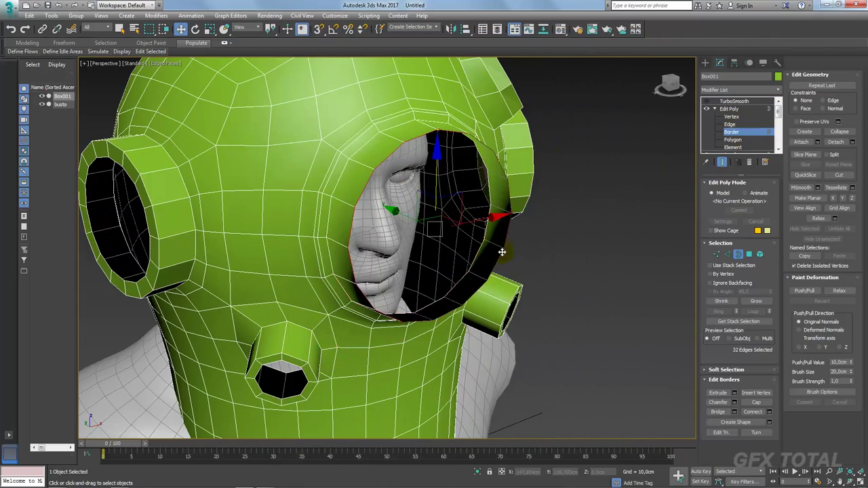
alt+middle_drag(501, 251, 547, 255)
click(754, 403)
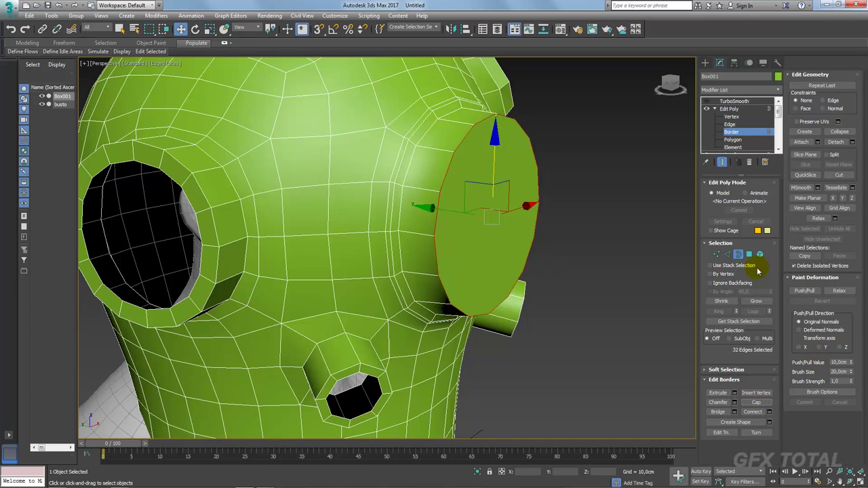
Step: Detach the round side cap polygon as Object001 and exit sub-object editing
click(748, 253)
click(445, 216)
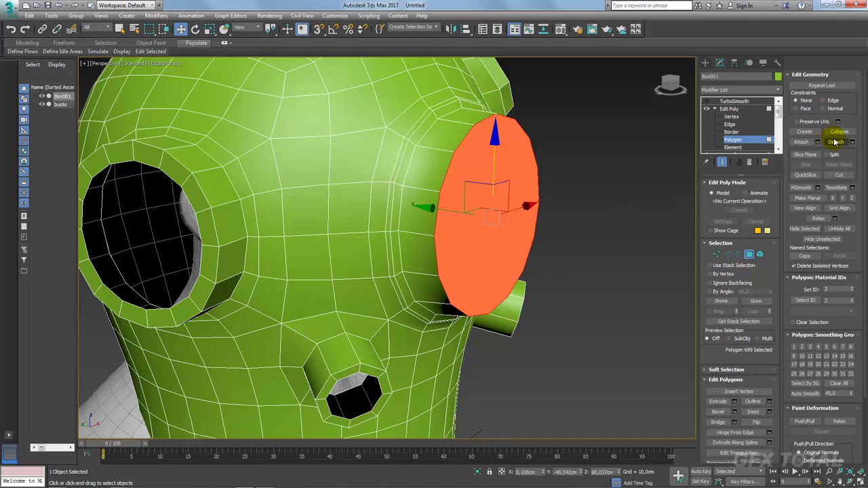
click(851, 143)
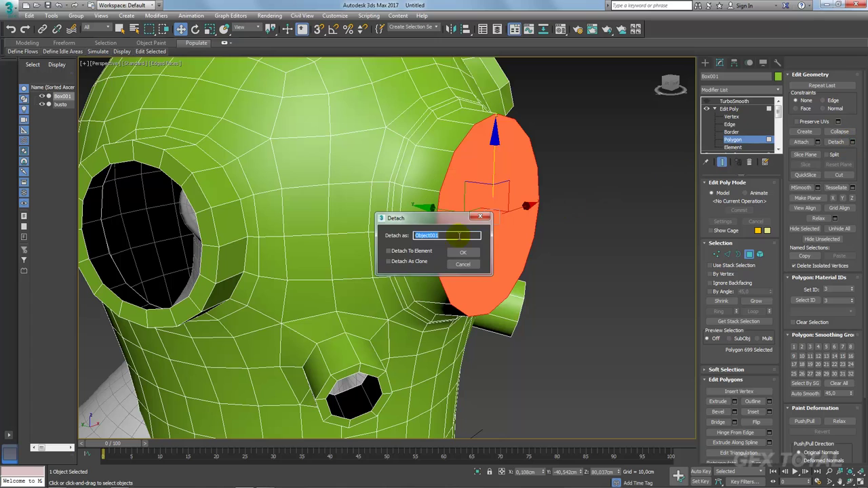
click(459, 254)
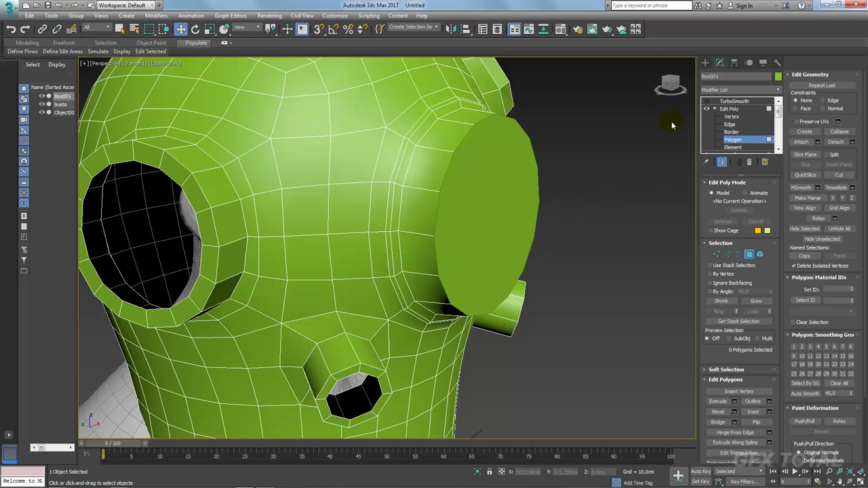
click(728, 108)
click(732, 101)
Step: Select Object001 and move it away from the helmet
click(503, 184)
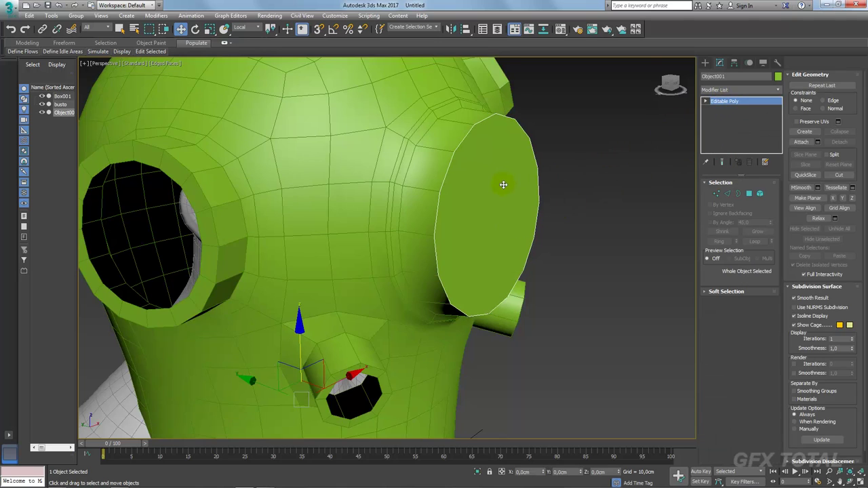
scroll(503, 184, down, 5)
drag(349, 283, 400, 295)
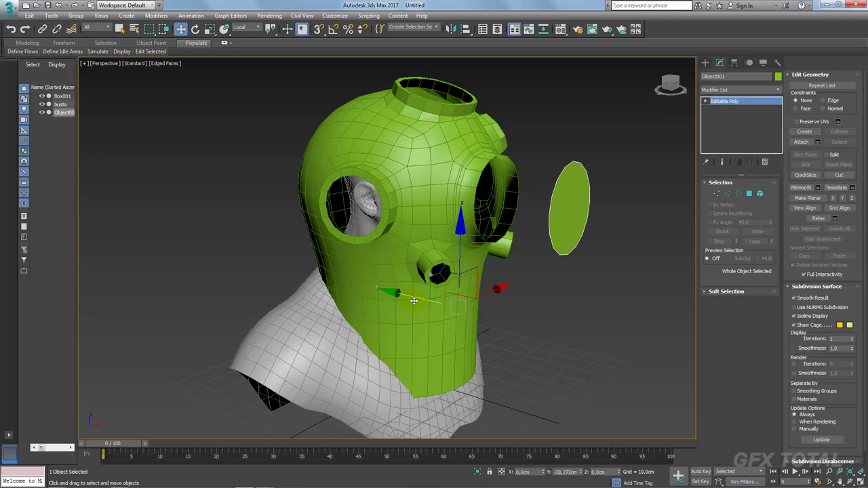
Step: Inset the cap's single polygon to form an inner ring
click(749, 194)
click(575, 210)
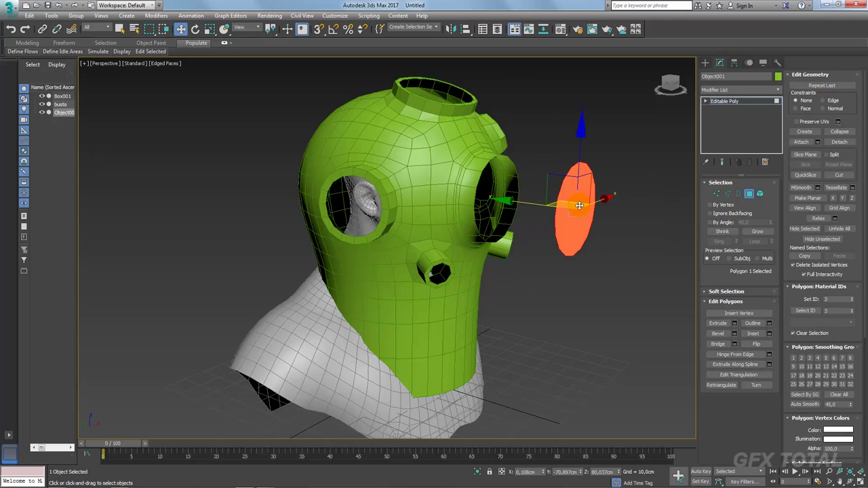
alt+middle_drag(575, 210, 562, 254)
scroll(562, 254, up, 3)
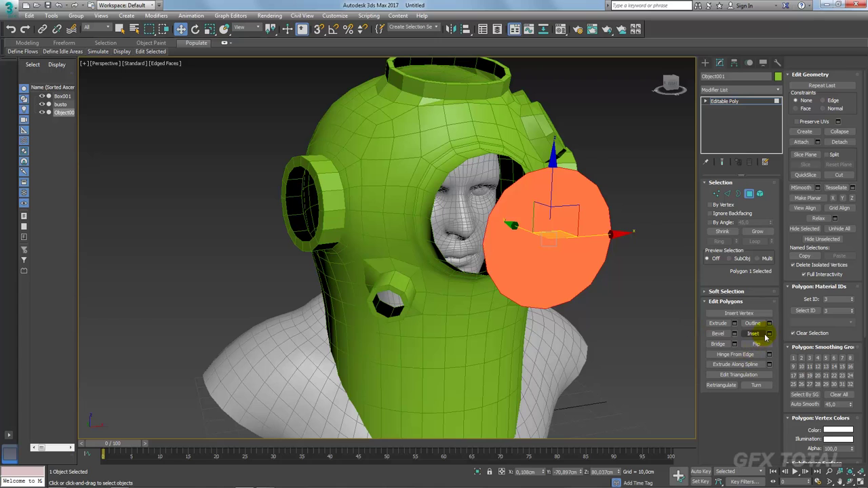
click(767, 334)
drag(394, 266, 393, 252)
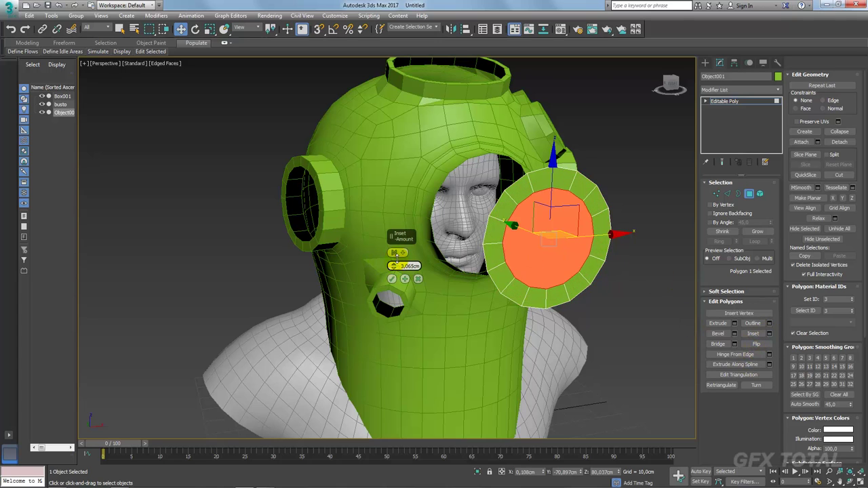
click(391, 279)
scroll(668, 237, up, 2)
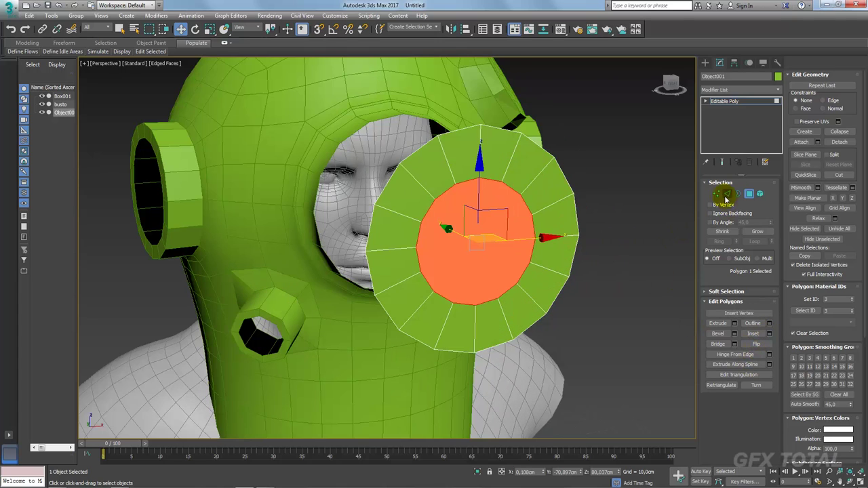
Step: Connect two opposite inner-ring vertices with an edge across the cap's centre
click(719, 194)
click(534, 237)
ctrl+click(416, 248)
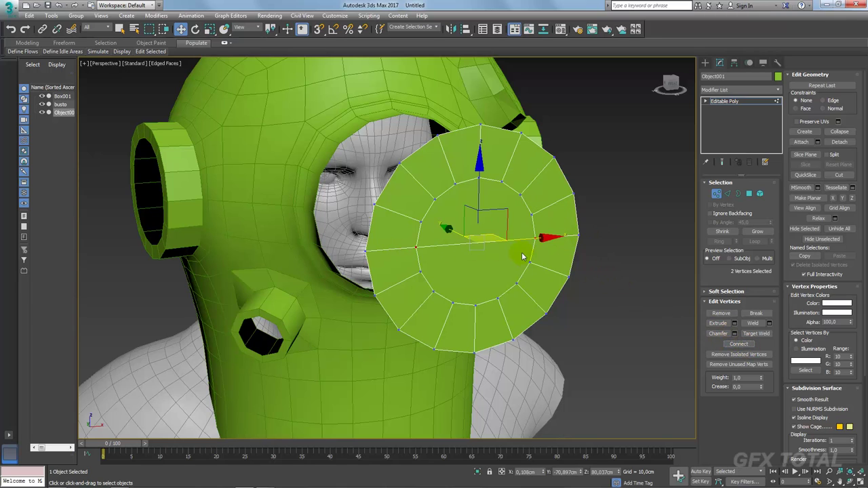
click(722, 100)
click(775, 89)
scroll(746, 271, down, 10)
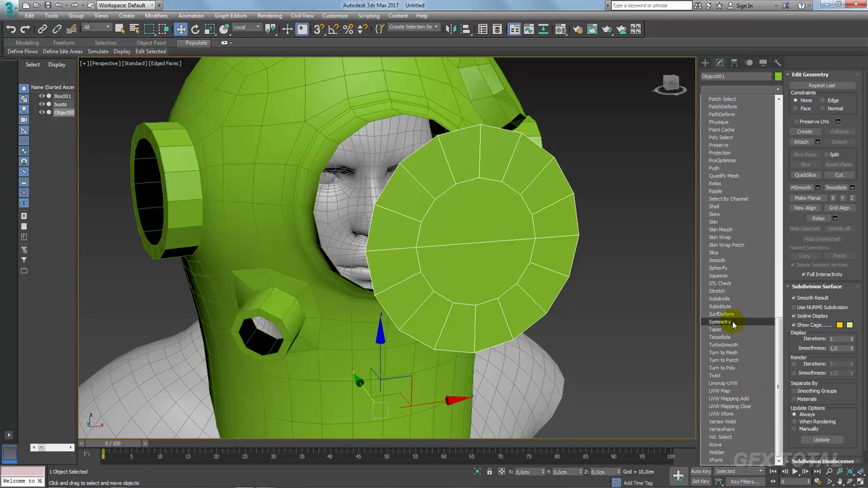
Step: Add a Symmetry modifier to the disc and convert it to an Editable Poly
click(724, 321)
alt+middle_drag(551, 242, 514, 228)
right_click(487, 228)
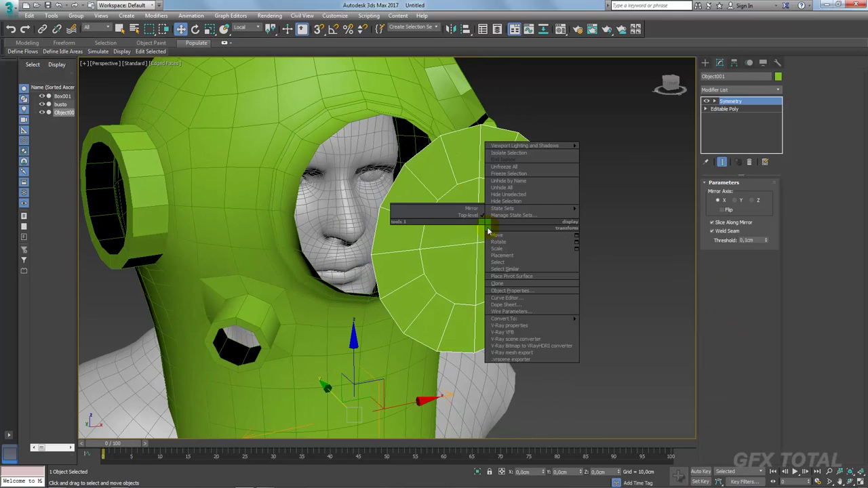
click(525, 320)
mouse_move(505, 318)
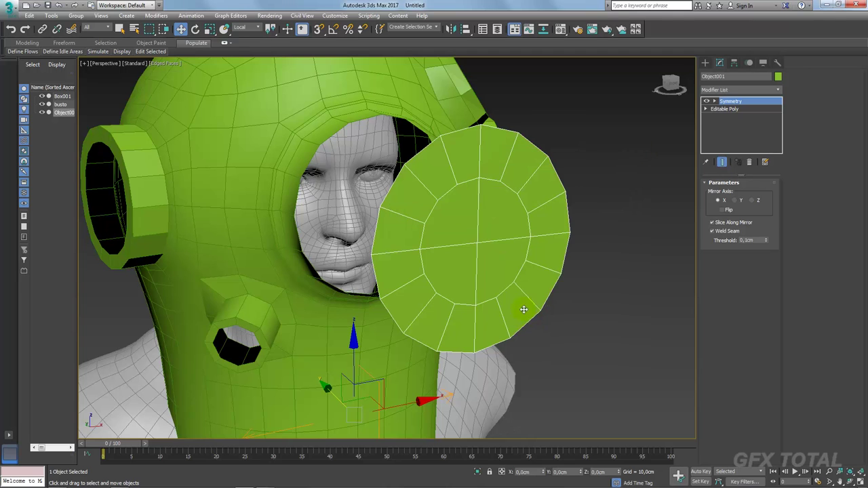
right_click(501, 280)
click(618, 383)
Step: In Vertex mode, frame the disc and select an inner-ring vertex
click(716, 194)
key(z)
alt+middle_drag(494, 218, 442, 208)
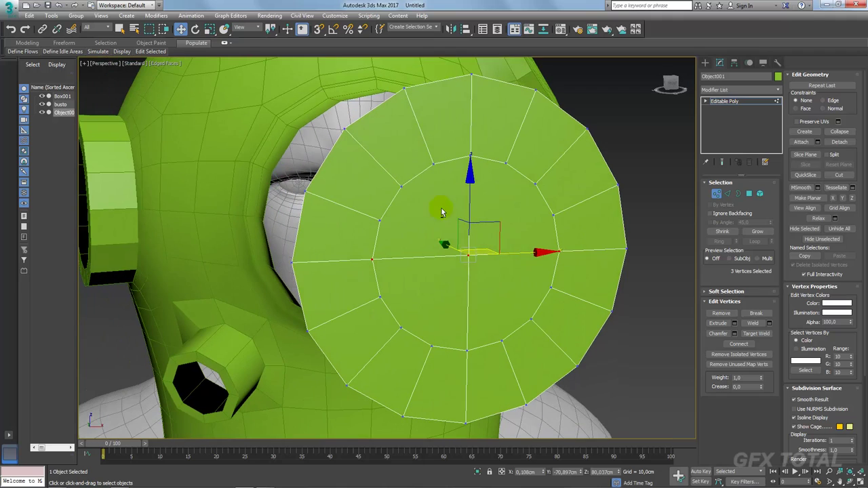
click(401, 187)
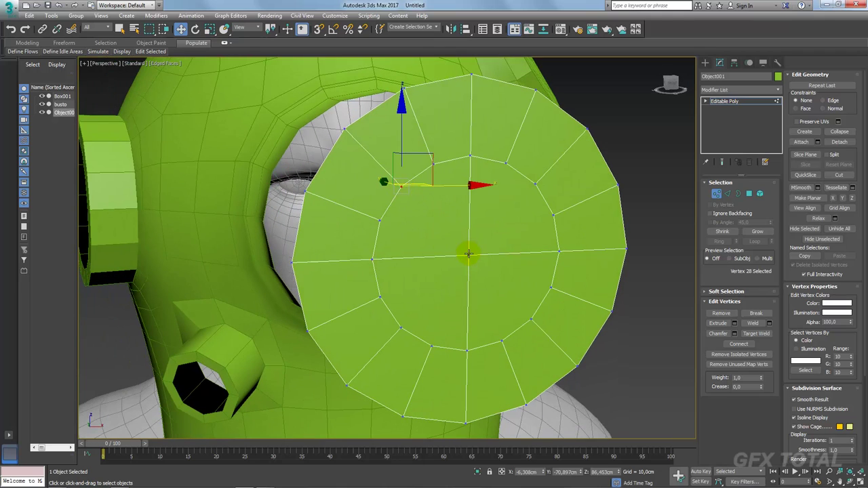
Step: Connect two pairs of opposite inner-ring vertices through the centre vertex, splitting the middle into wedges
ctrl+click(468, 253)
ctrl+click(529, 319)
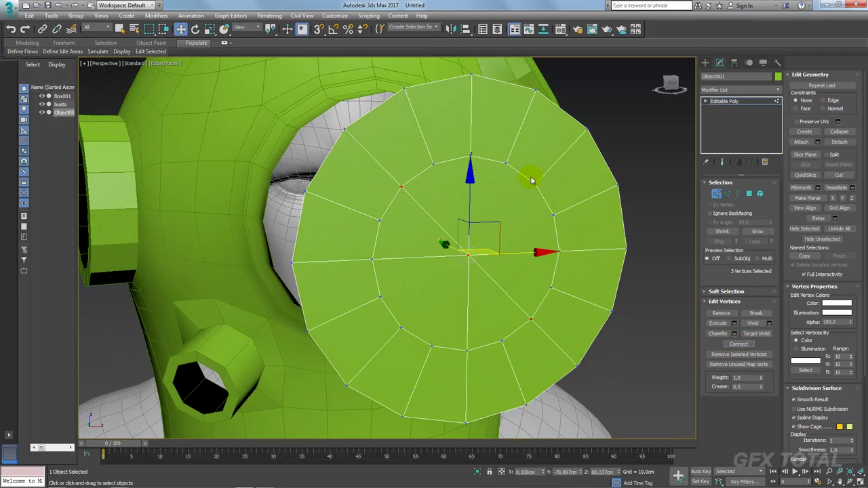
click(535, 183)
ctrl+click(467, 255)
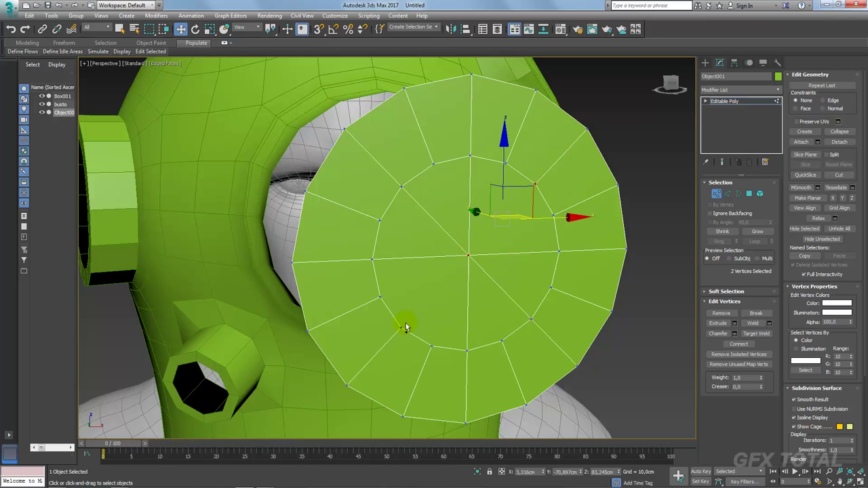
ctrl+click(400, 328)
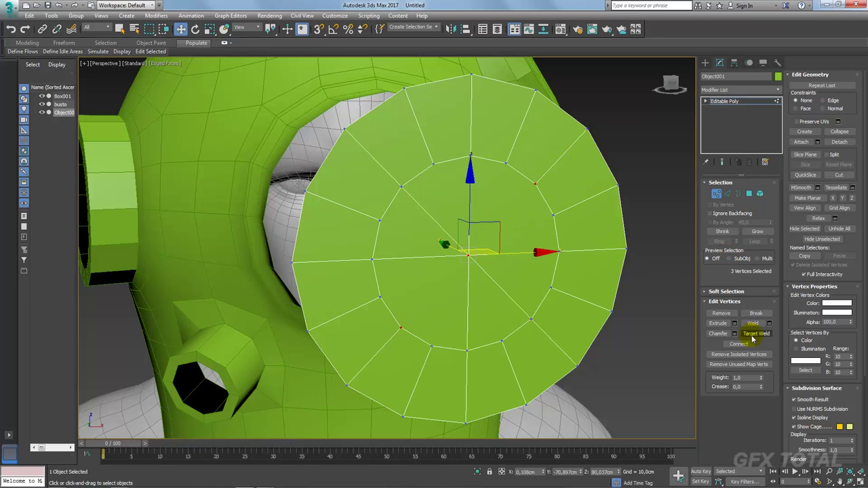
click(743, 197)
Step: Select the disc's right-half polygons, then Shift-drag its 16-edge open border back into a thick rim
drag(539, 95, 549, 349)
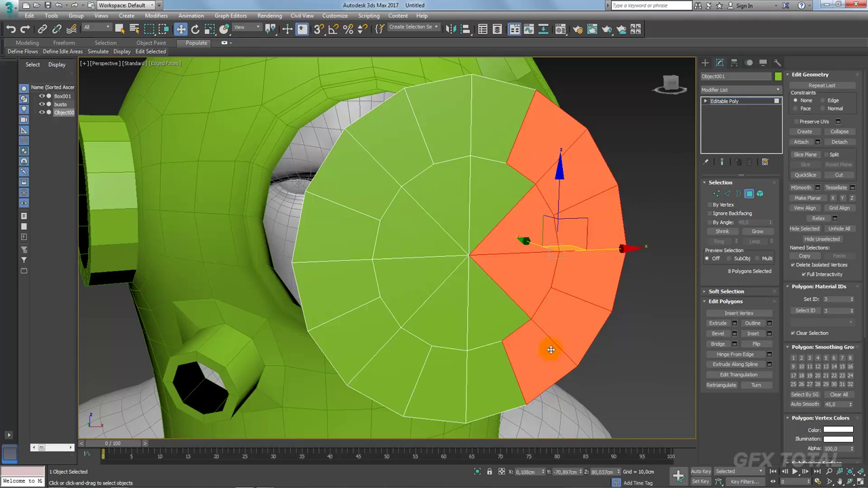
mouse_move(550, 349)
alt+middle_down()
mouse_move(612, 326)
mouse_move(584, 275)
alt+middle_up()
scroll(612, 325, down, 2)
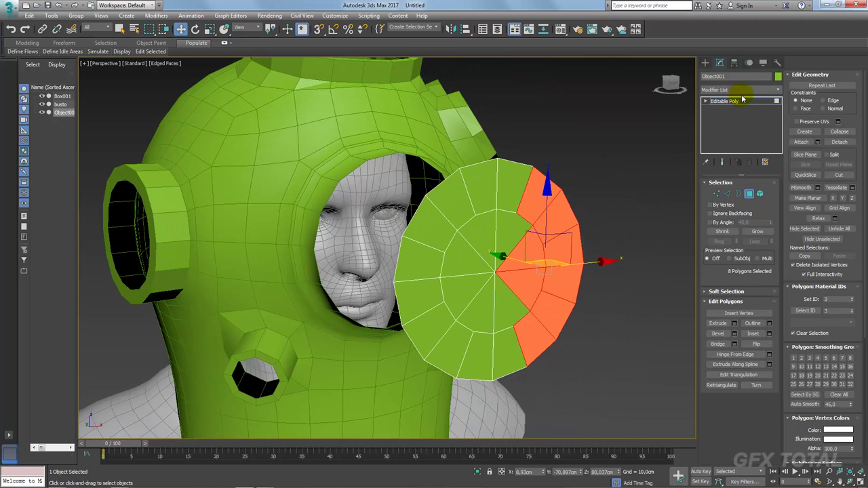
click(742, 100)
alt+middle_drag(630, 165, 667, 214)
click(716, 195)
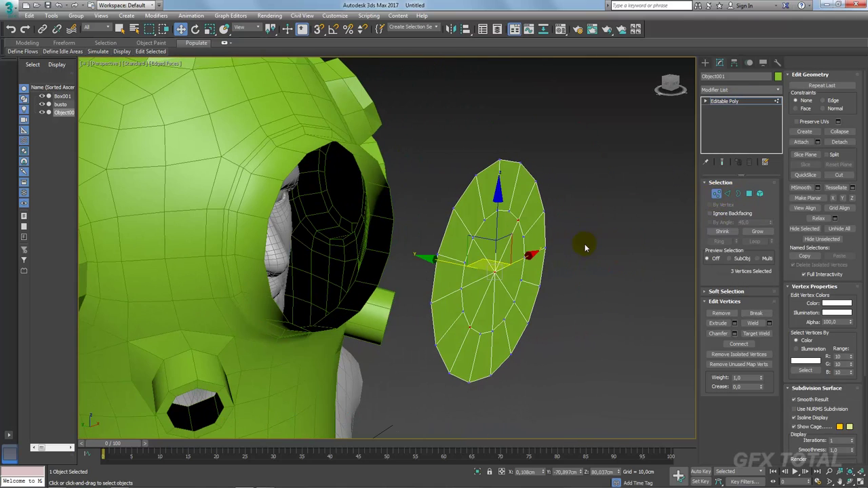
click(748, 194)
click(737, 193)
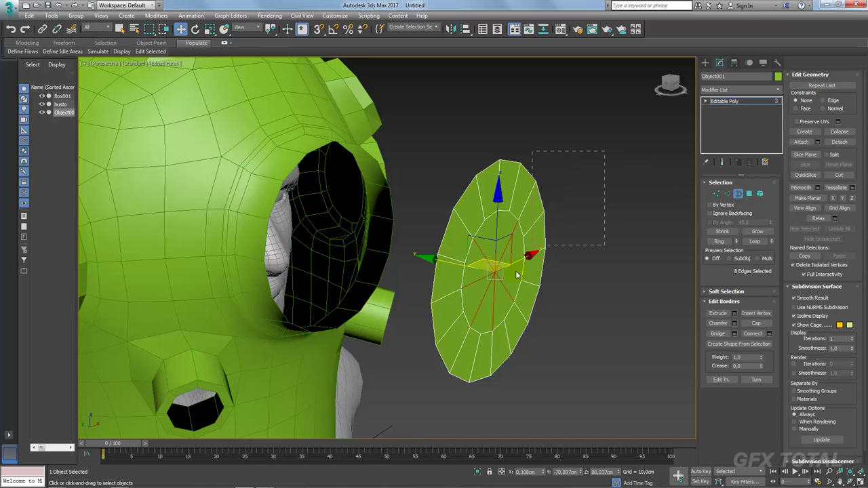
alt+middle_drag(576, 176, 497, 325)
shift+drag(456, 270, 437, 265)
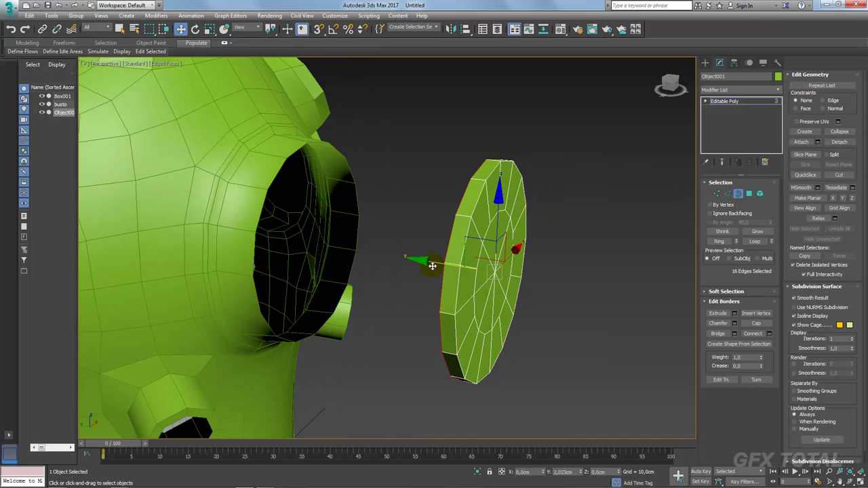
alt+middle_drag(437, 266, 462, 274)
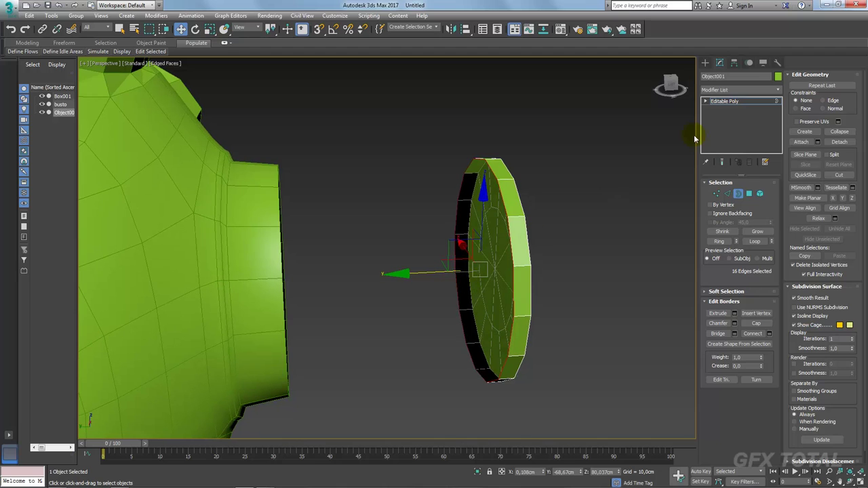
Step: Add a Symmetry modifier with Y mirror axis and Flip, then collapse the disc to an Editable Poly
click(773, 90)
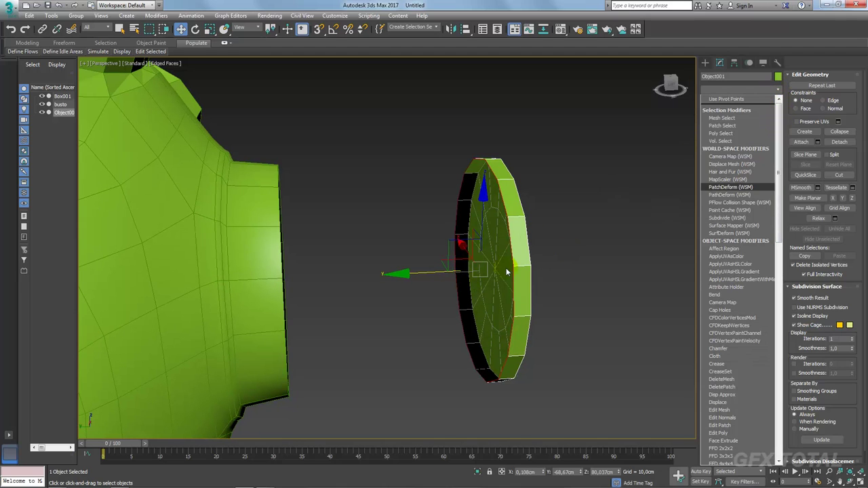
drag(780, 140, 781, 368)
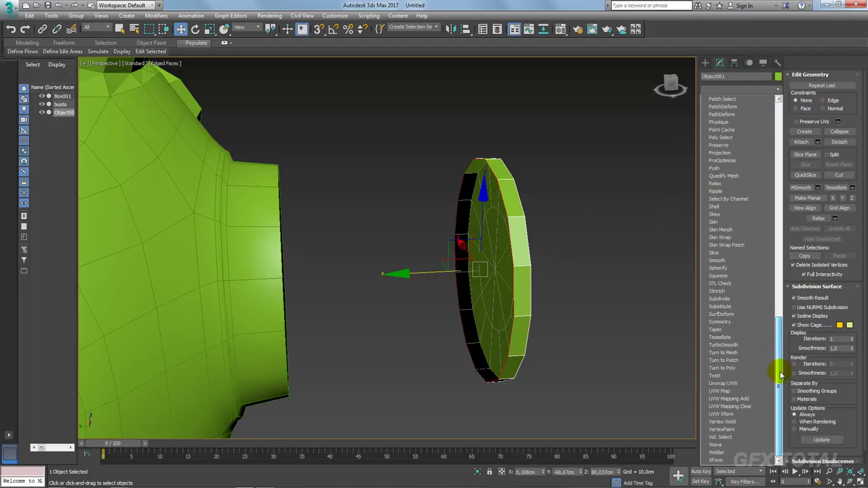
click(724, 322)
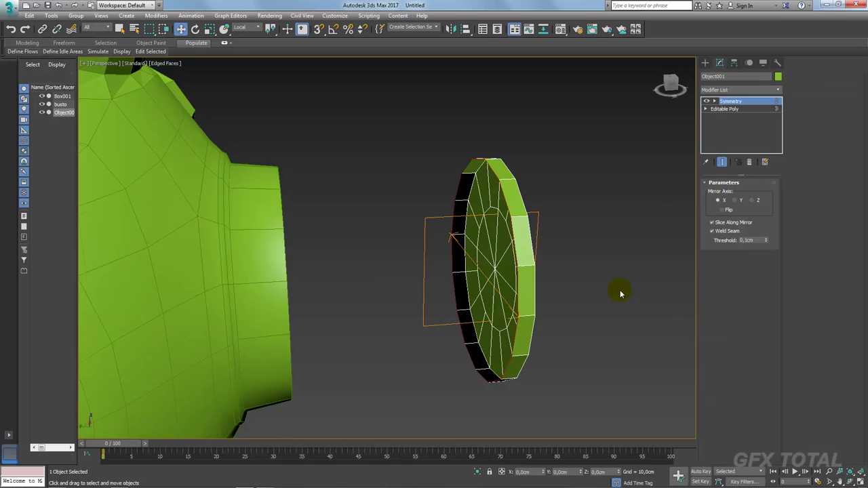
click(734, 200)
click(728, 210)
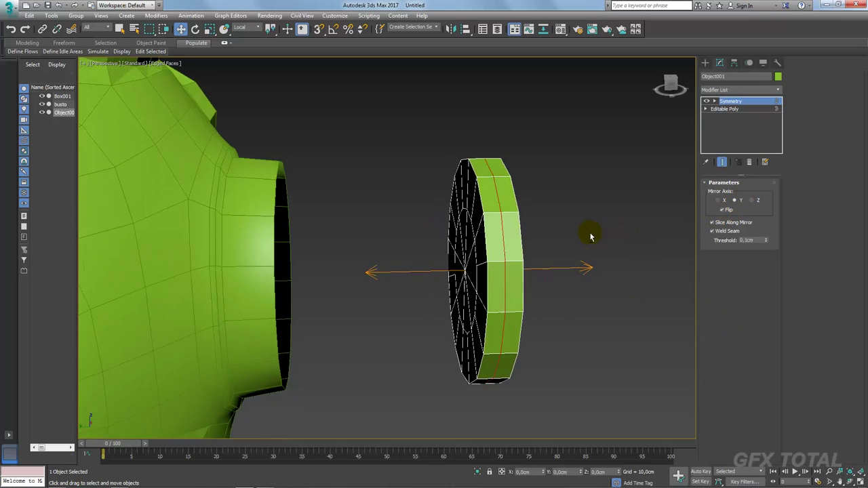
right_click(487, 227)
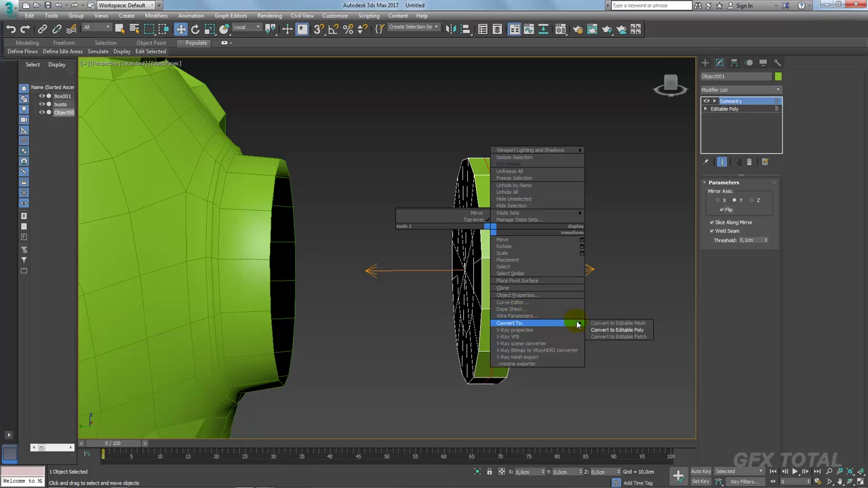
click(602, 331)
mouse_move(566, 317)
alt+middle_down()
mouse_move(558, 283)
mouse_move(610, 301)
mouse_move(608, 318)
alt+middle_up()
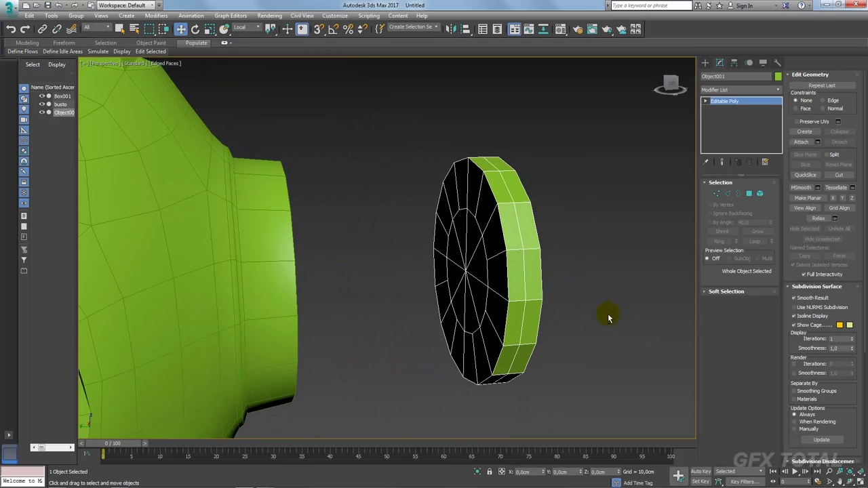
Step: Select the disc's centre vertex and grow the polygon selection to cover its whole front face
click(717, 195)
alt+middle_drag(621, 193, 748, 217)
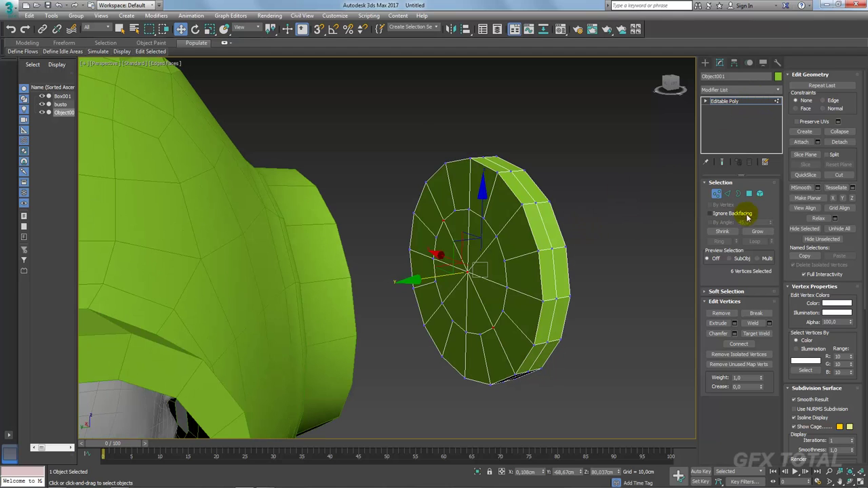
click(466, 272)
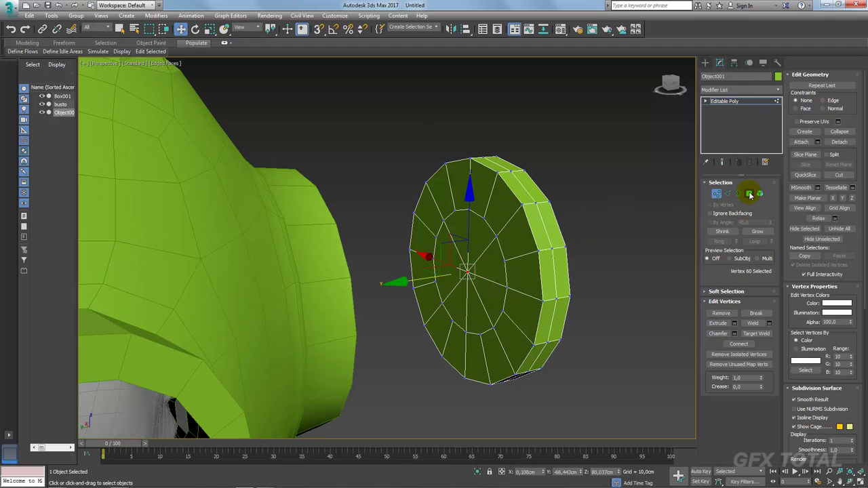
ctrl+click(749, 194)
click(756, 232)
alt+middle_drag(632, 246, 691, 169)
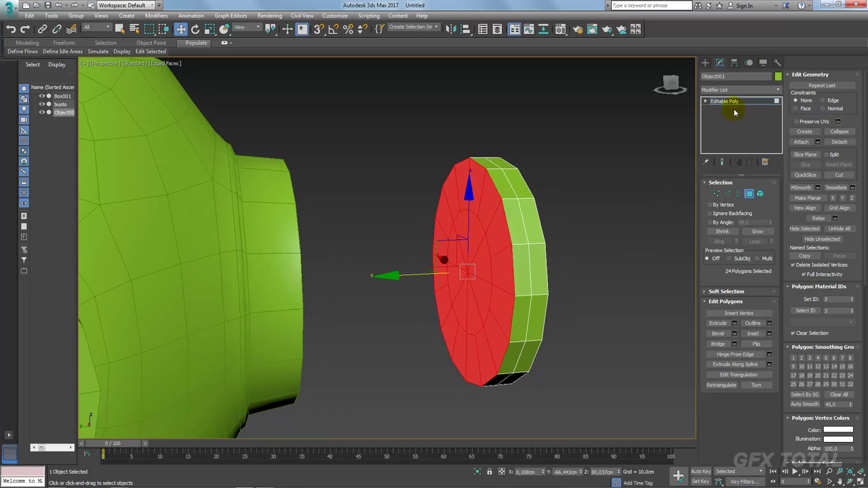
Step: Apply a 4x6x4 FFD(cyl) modifier to the selected front face
click(779, 100)
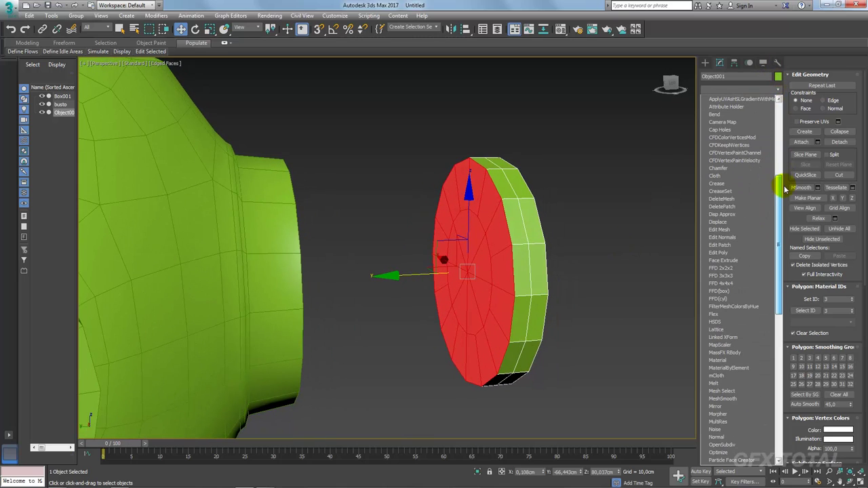
drag(778, 100, 779, 184)
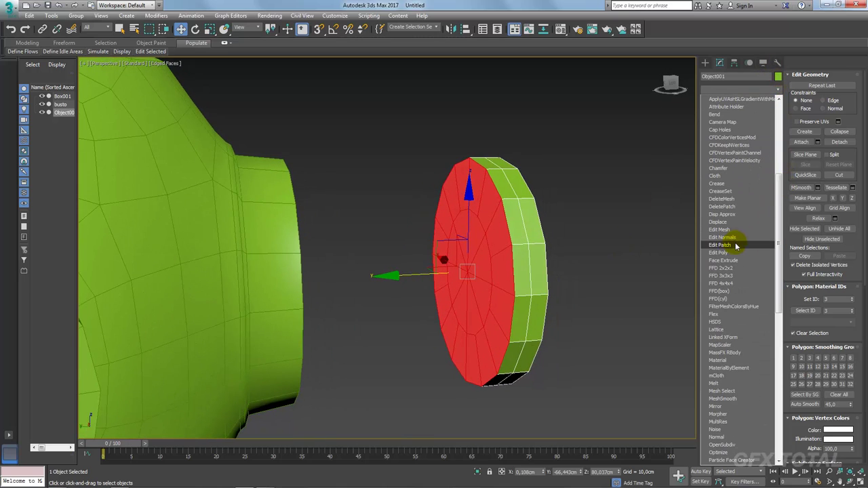
click(723, 299)
scroll(599, 258, up, 2)
scroll(606, 267, up, 2)
mouse_move(606, 268)
alt+middle_down()
mouse_move(603, 293)
mouse_move(603, 282)
alt+middle_up()
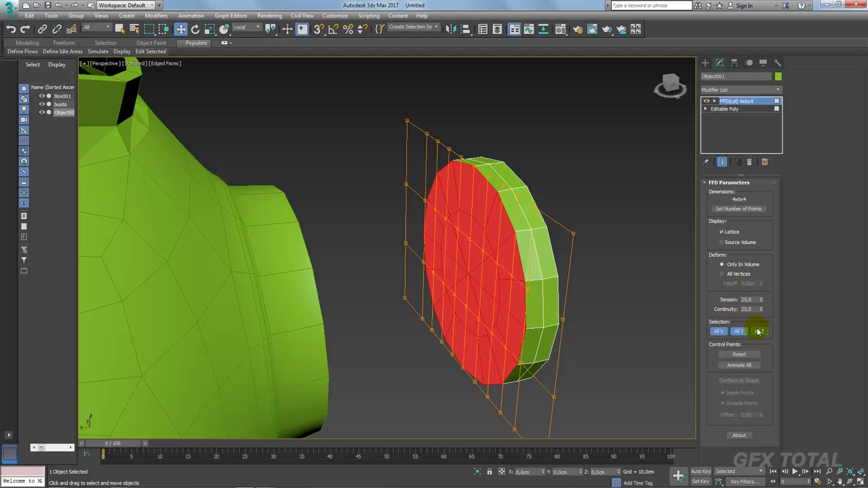
alt+middle_drag(610, 287, 617, 275)
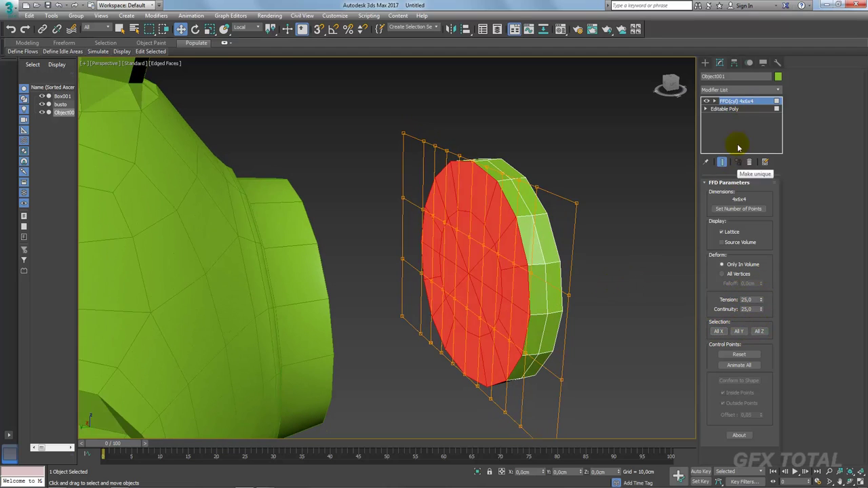
Step: Delete the FFD modifier and apply a fresh FFD(cyl) to the disc
click(714, 101)
click(735, 108)
click(733, 101)
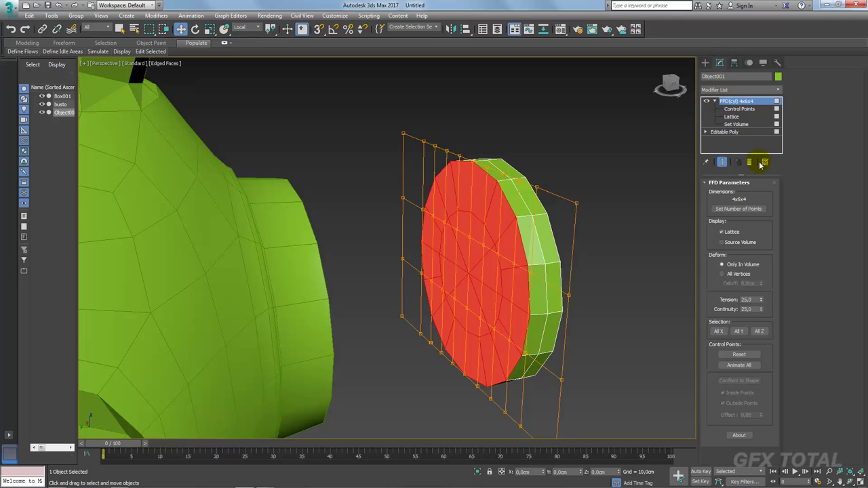
click(749, 162)
alt+middle_drag(675, 188, 700, 141)
click(778, 89)
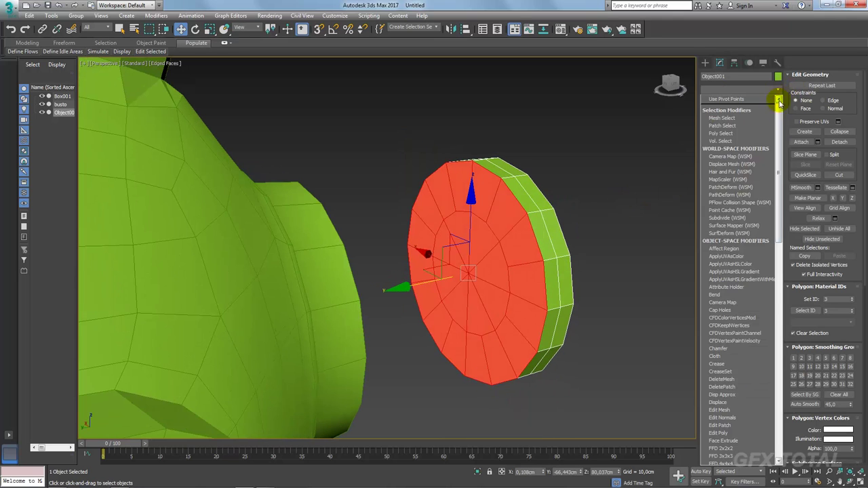
drag(780, 97, 781, 180)
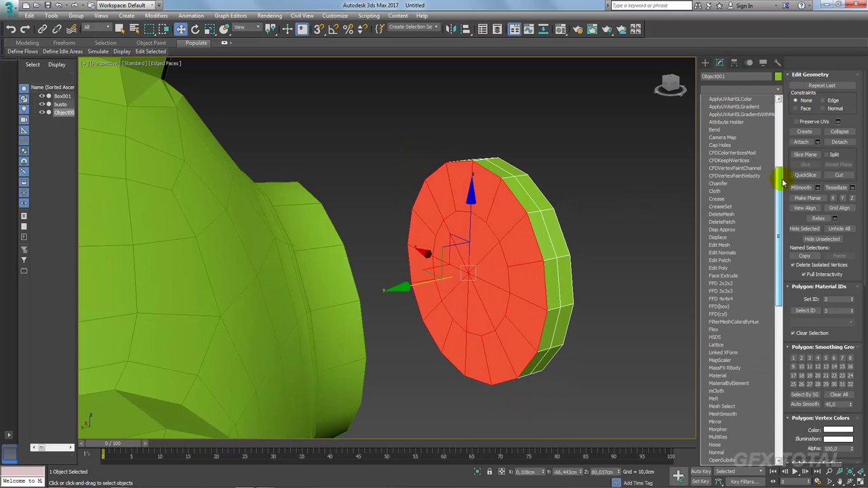
click(730, 318)
mouse_move(672, 286)
alt+middle_down()
mouse_move(626, 258)
mouse_move(602, 261)
alt+middle_up()
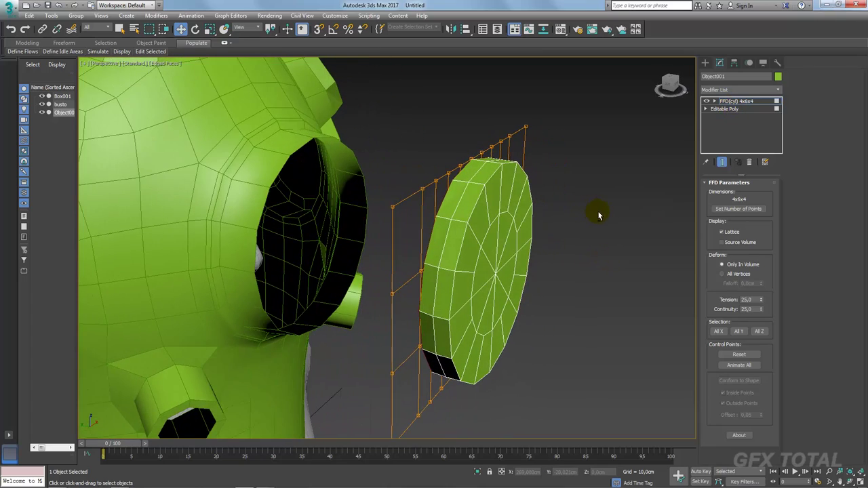
alt+middle_drag(598, 215, 686, 108)
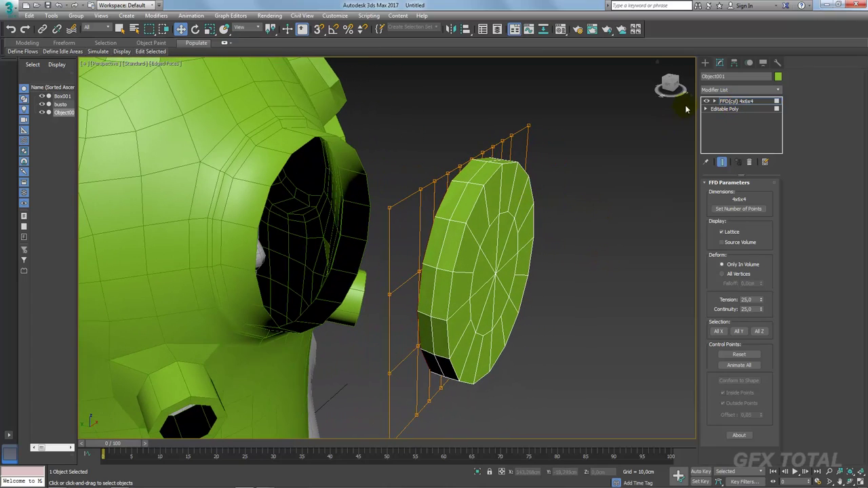
Step: In Set Volume, rotate the lattice 90° on X so it lies flat through the disc
click(714, 102)
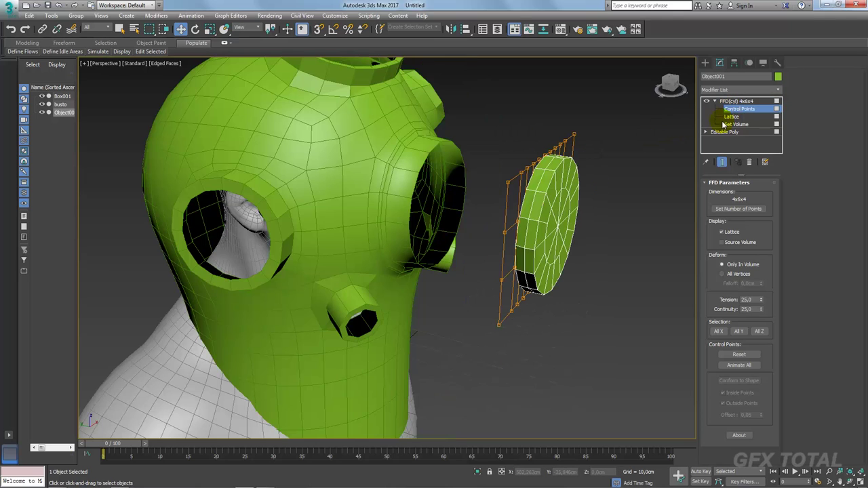
click(735, 124)
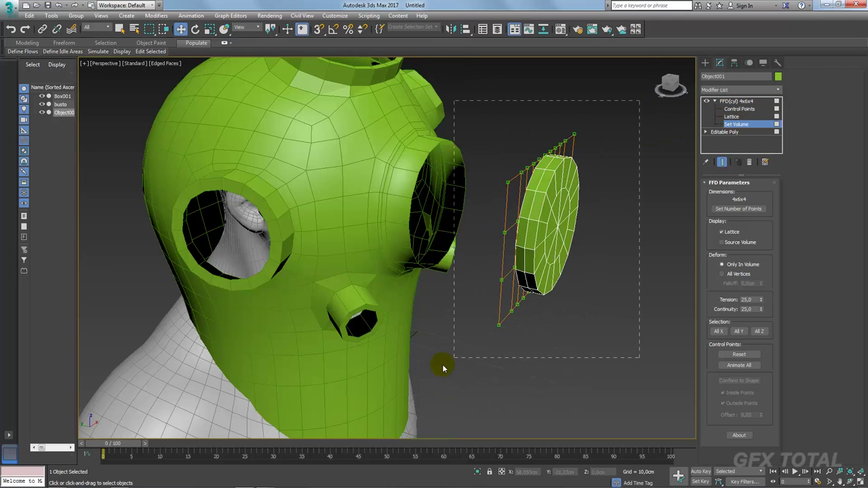
key(e)
mouse_move(587, 174)
mouse_down()
mouse_move(601, 178)
mouse_move(631, 223)
mouse_up()
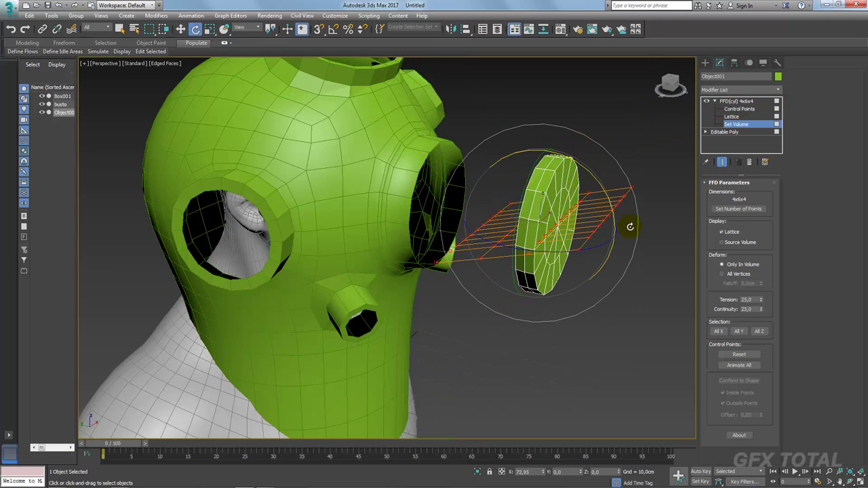
right_click(615, 198)
drag(596, 180, 617, 215)
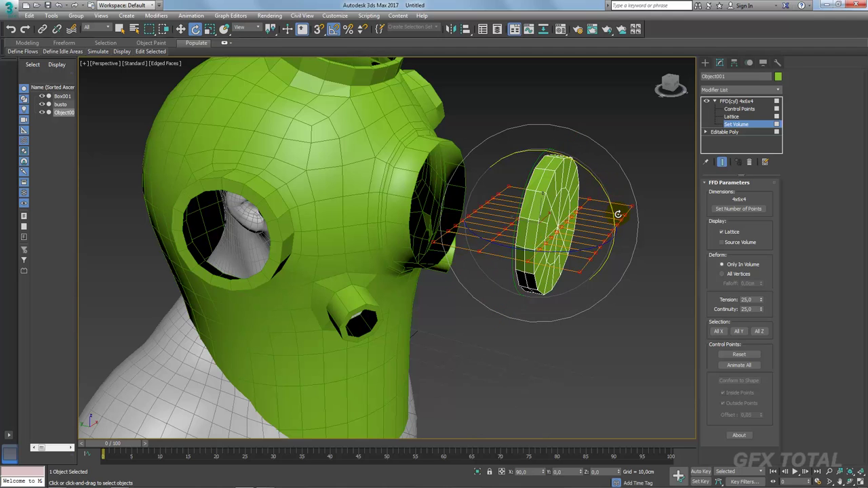
alt+middle_drag(617, 214, 606, 269)
scroll(592, 283, up, 3)
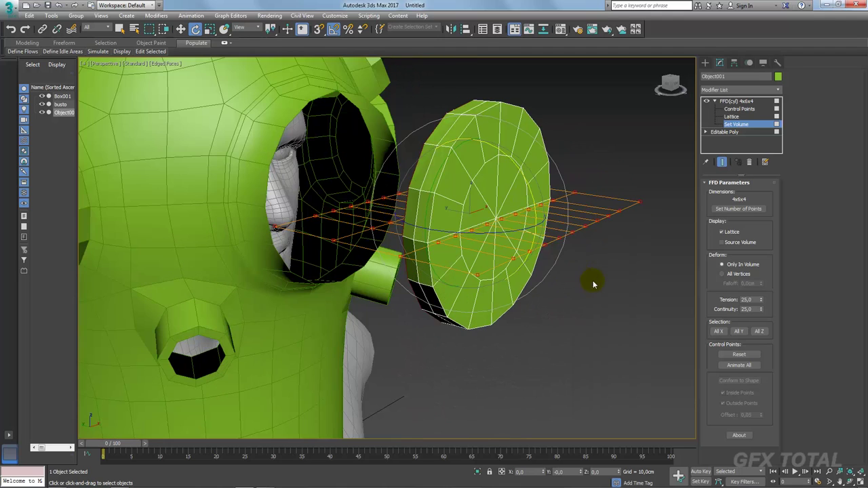
key(r)
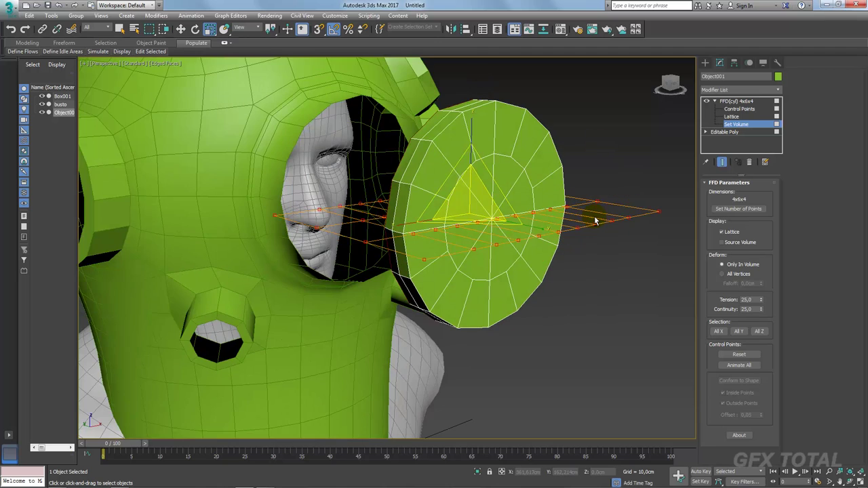
alt+middle_drag(471, 141, 596, 219)
click(736, 208)
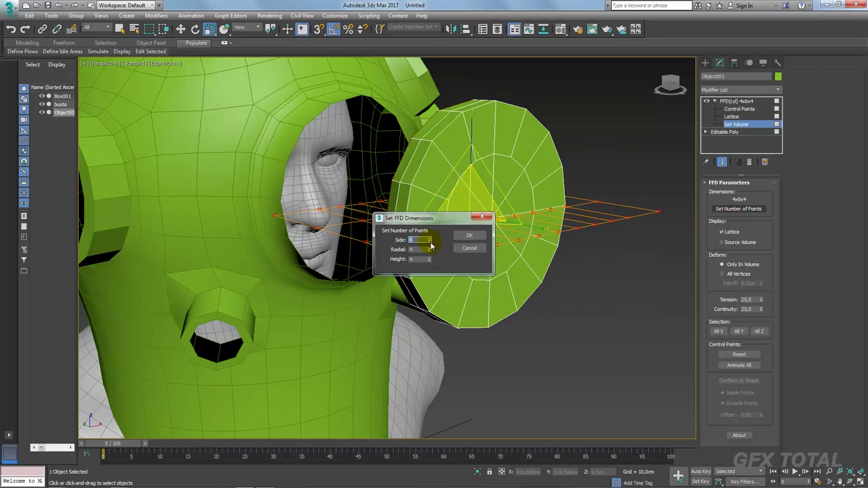
Step: Set the FFD lattice dimensions to 2x6x2
click(464, 238)
alt+middle_drag(464, 237, 539, 250)
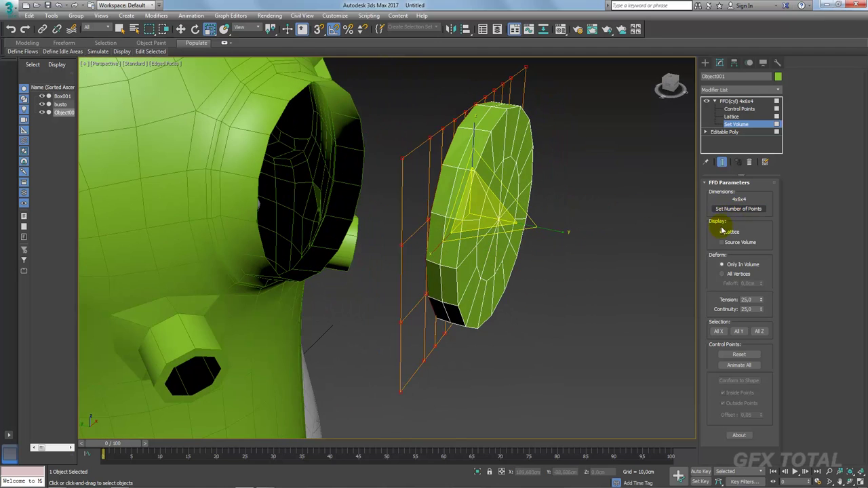
click(736, 209)
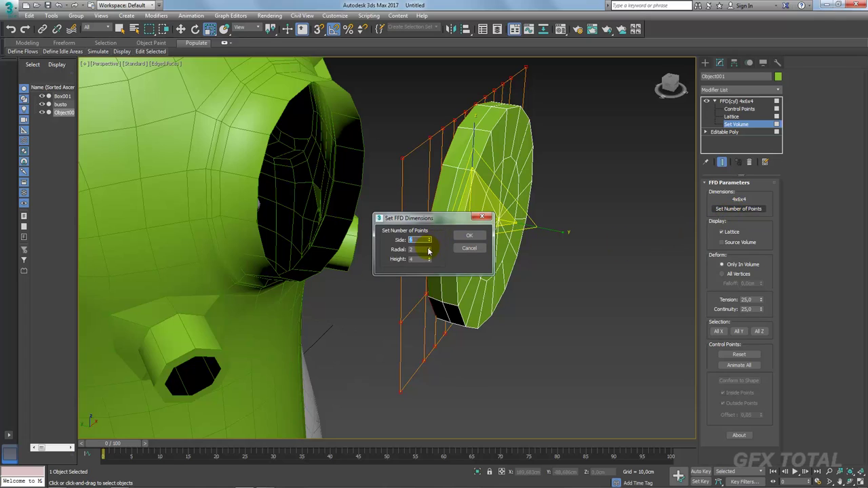
click(469, 235)
alt+middle_drag(498, 248, 541, 266)
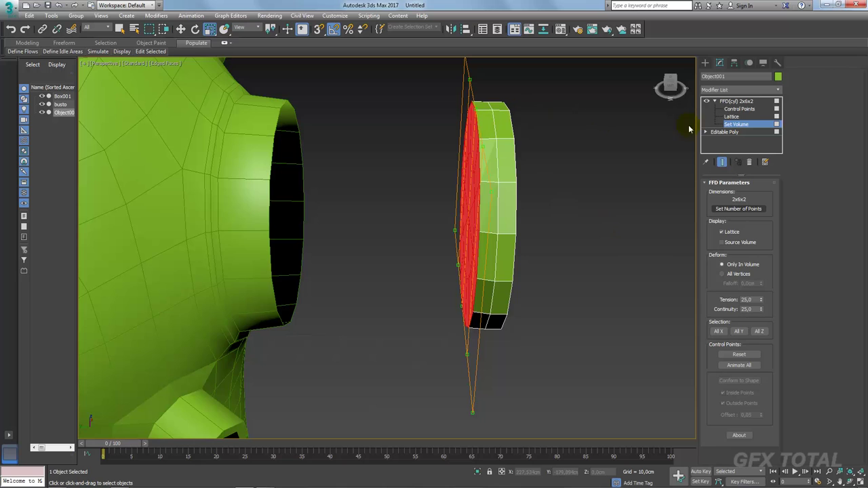
Step: Select a top lattice control point with Move active to test the deformation
drag(457, 68, 532, 121)
key(w)
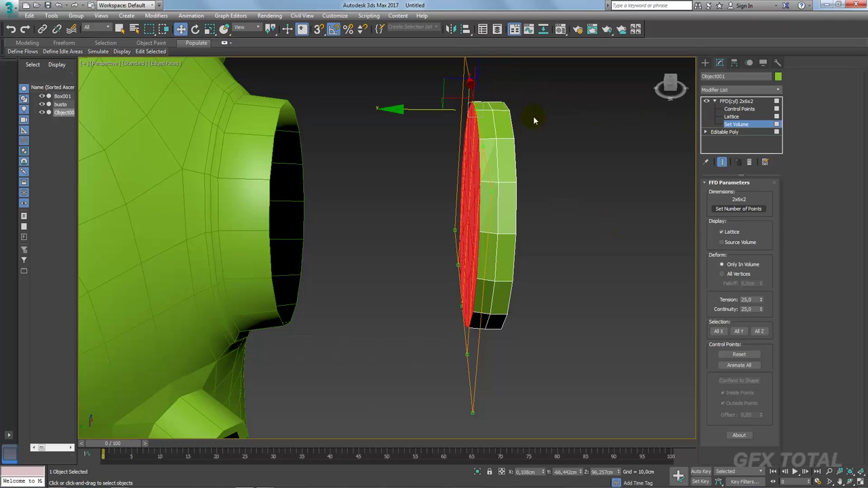
alt+middle_drag(576, 140, 577, 151)
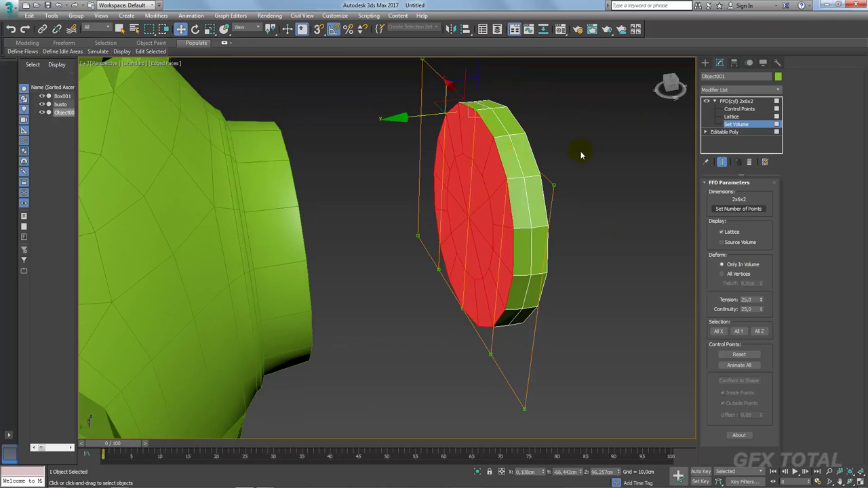
alt+middle_drag(579, 96, 537, 168)
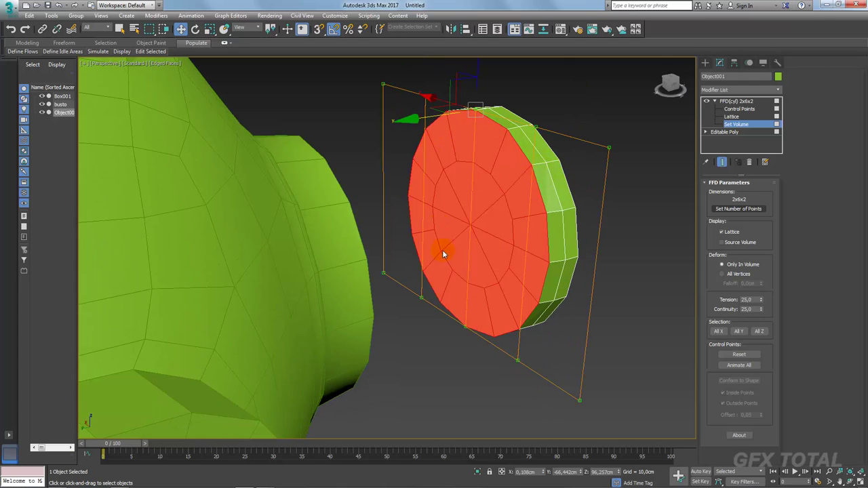
Step: Delete the FFD modifier and clear the disc's polygon selection
key(3)
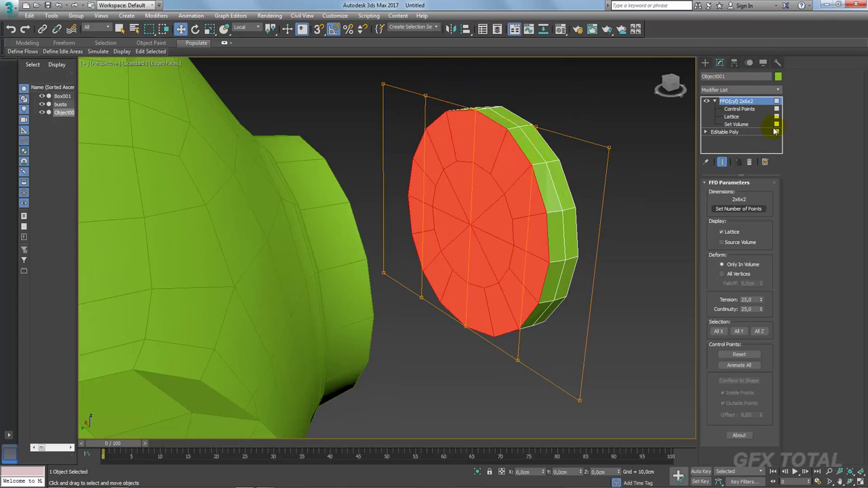
click(750, 161)
alt+middle_drag(676, 166, 694, 165)
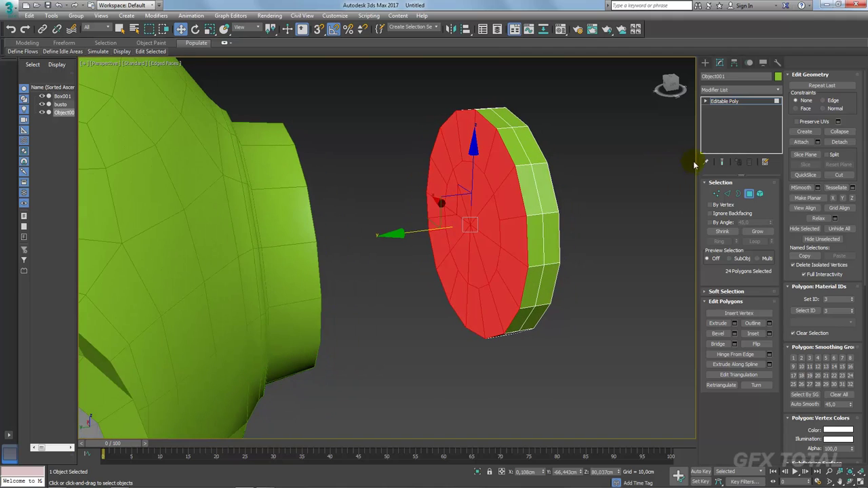
click(681, 216)
click(777, 89)
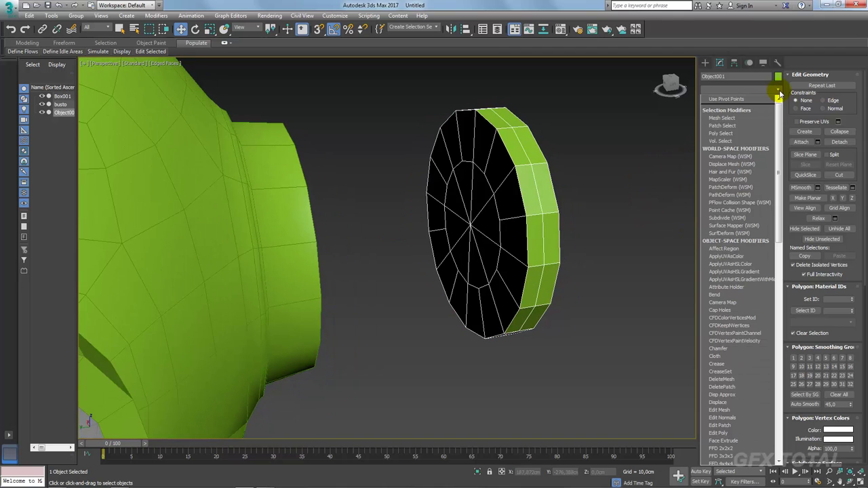
drag(778, 118, 765, 239)
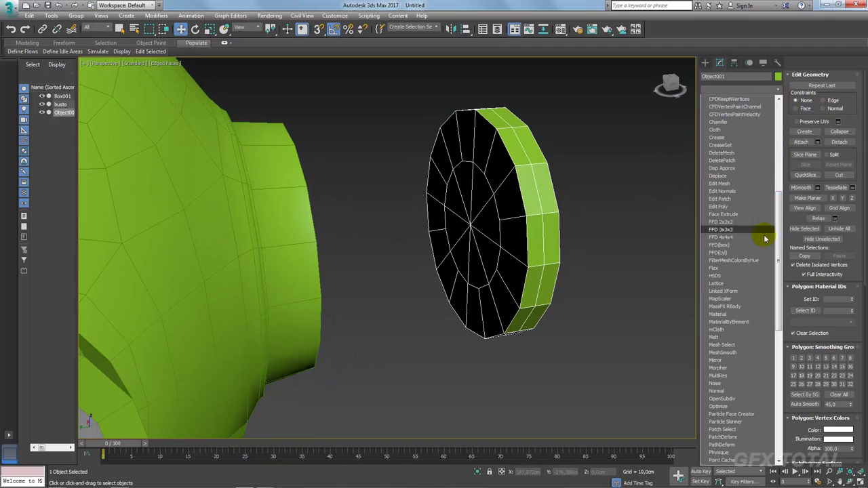
Step: Apply a 4x6x4 FFD(cyl) to the disc and switch the viewport to wireframe
click(719, 252)
alt+middle_drag(626, 242, 698, 133)
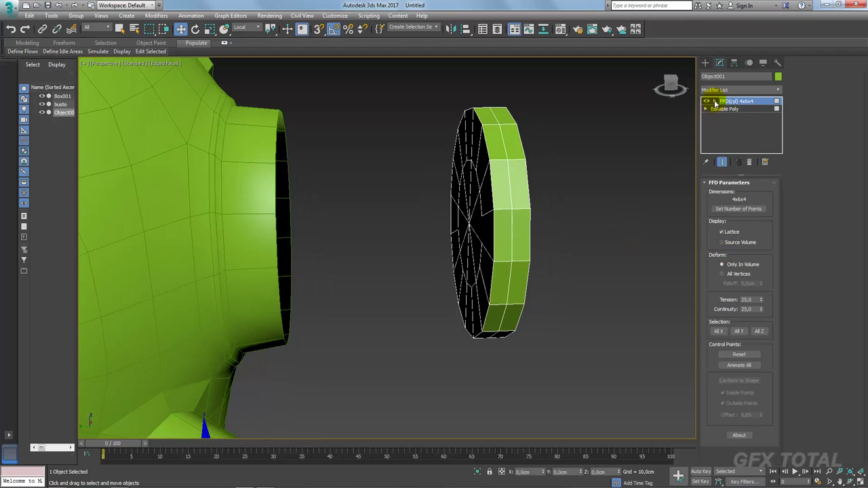
click(715, 102)
click(739, 108)
scroll(551, 178, down, 5)
scroll(568, 210, down, 3)
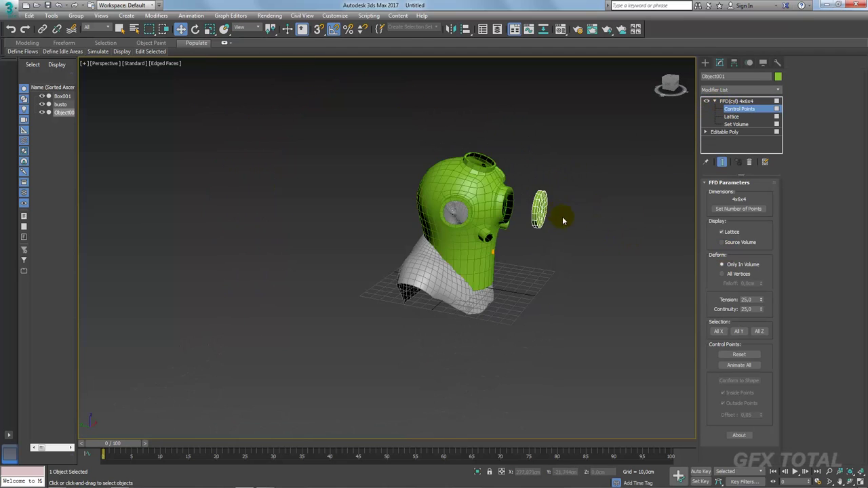
alt+middle_drag(563, 220, 566, 227)
scroll(505, 252, up, 5)
alt+middle_drag(486, 264, 463, 265)
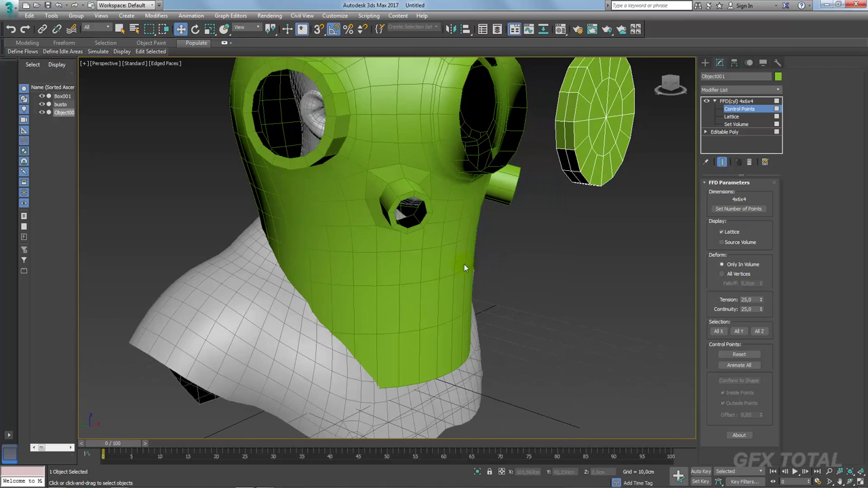
key(F3)
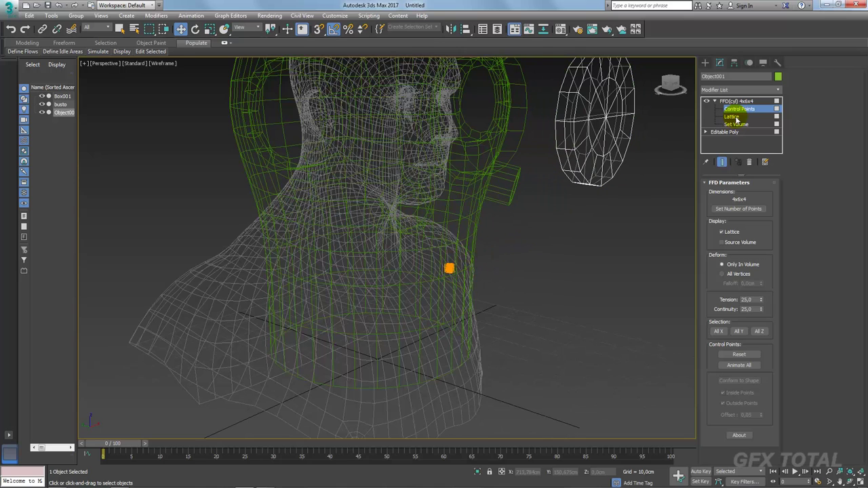
Step: In Set Volume, enlarge the FFD lattice around the disc
click(743, 124)
alt+middle_drag(406, 331, 427, 235)
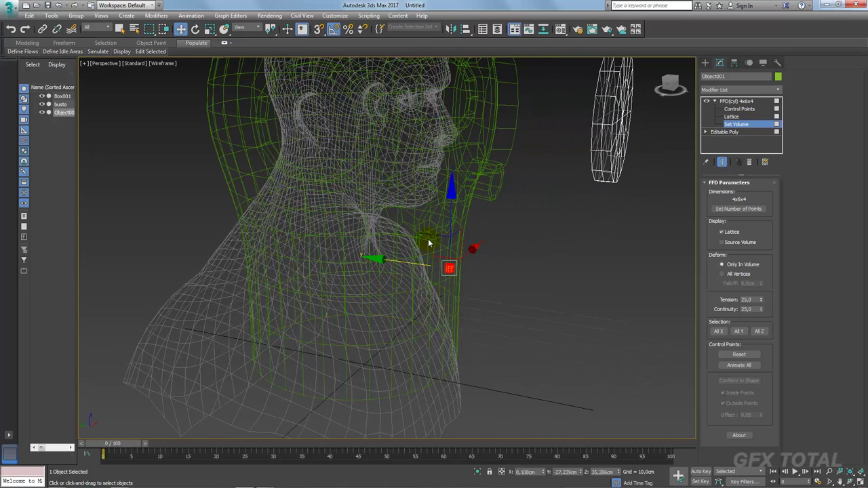
alt+middle_drag(593, 80, 607, 176)
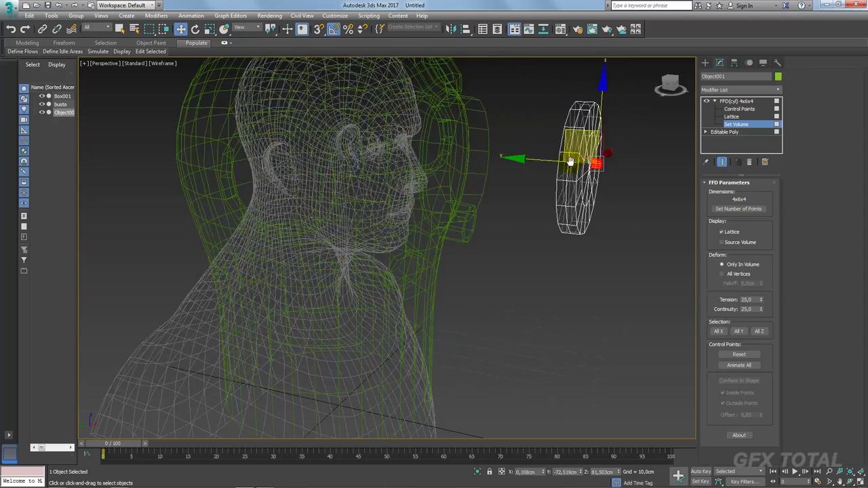
scroll(607, 177, up, 4)
key(e)
scroll(606, 179, up, 6)
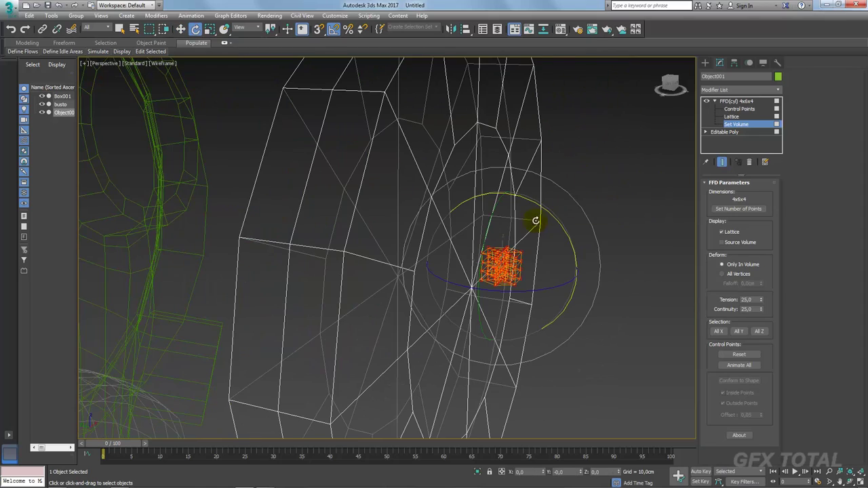
key(r)
drag(510, 251, 513, 149)
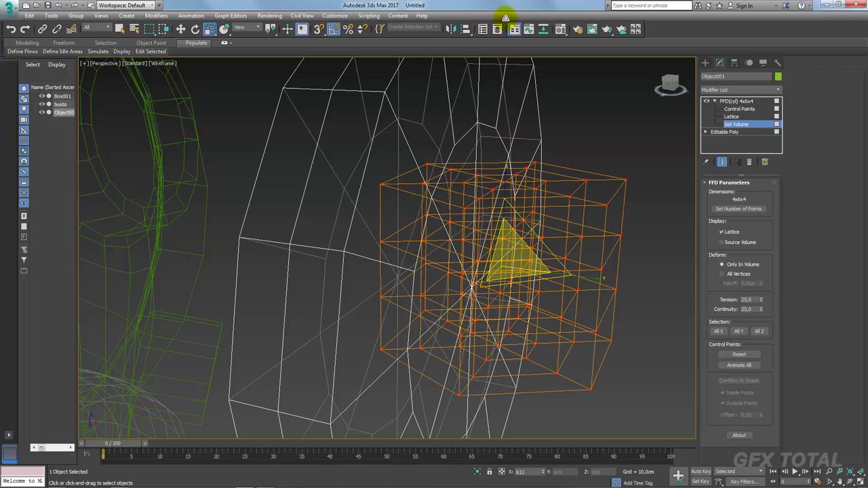
key(w)
Step: Rotate and rescale the lattice so it lines up with and encloses the disc
key(e)
mouse_move(541, 213)
mouse_down()
mouse_move(560, 225)
mouse_move(567, 246)
mouse_up()
alt+middle_drag(567, 246, 564, 249)
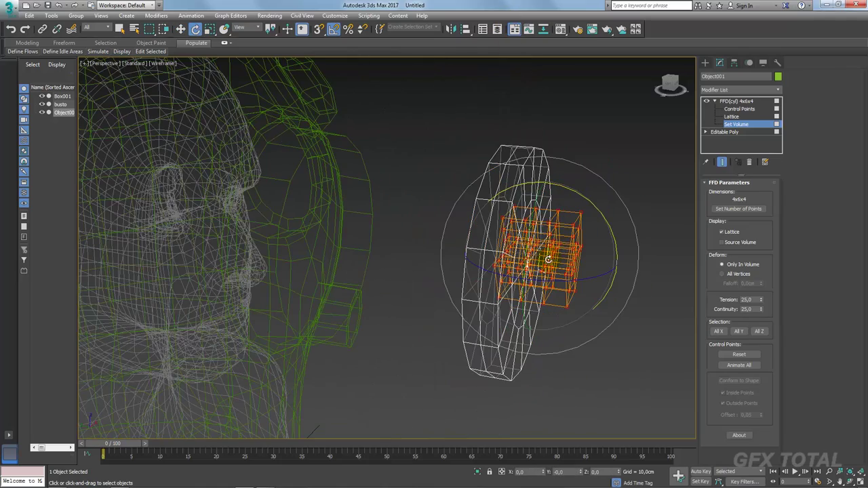
key(r)
mouse_move(546, 251)
mouse_down()
mouse_move(551, 203)
mouse_move(565, 181)
mouse_move(576, 213)
mouse_up()
alt+middle_drag(576, 213, 504, 199)
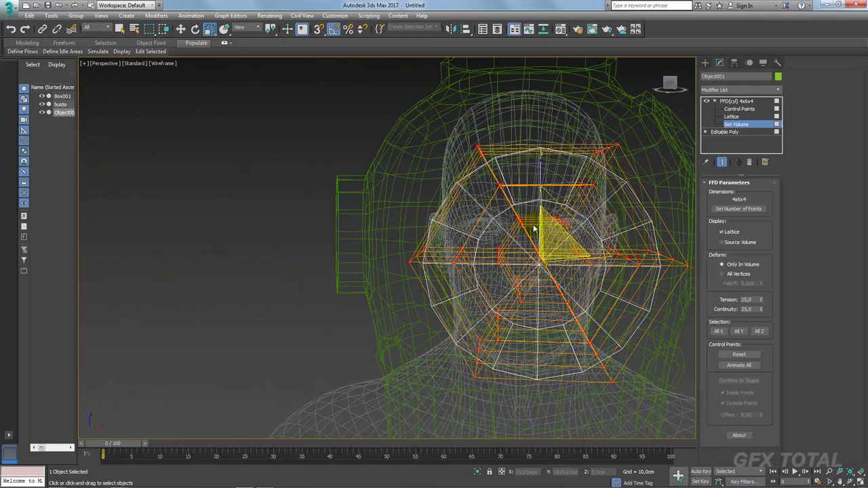
drag(534, 230, 556, 240)
mouse_move(556, 240)
alt+middle_down()
mouse_move(565, 226)
mouse_move(513, 193)
mouse_move(515, 180)
alt+middle_up()
drag(516, 181, 528, 196)
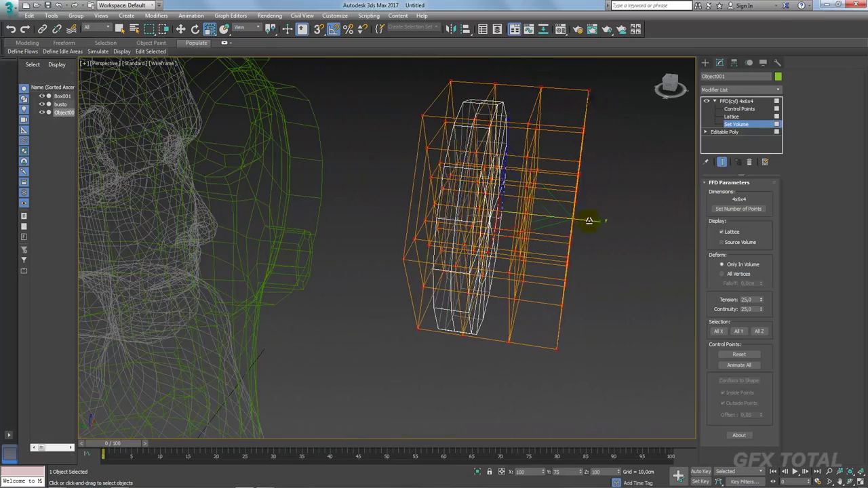
click(738, 208)
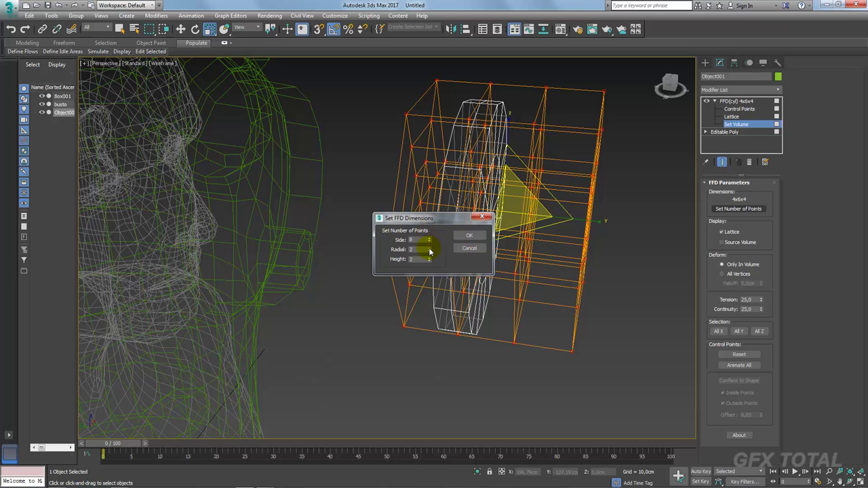
Step: Confirm the 2x8x2 lattice, then move and rotate it onto the disc's centre
click(467, 238)
alt+middle_drag(520, 242, 481, 290)
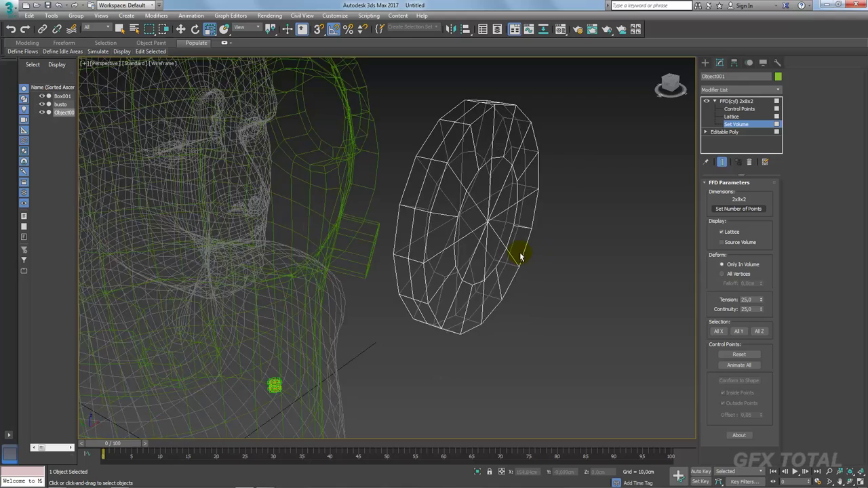
drag(482, 287, 339, 370)
key(w)
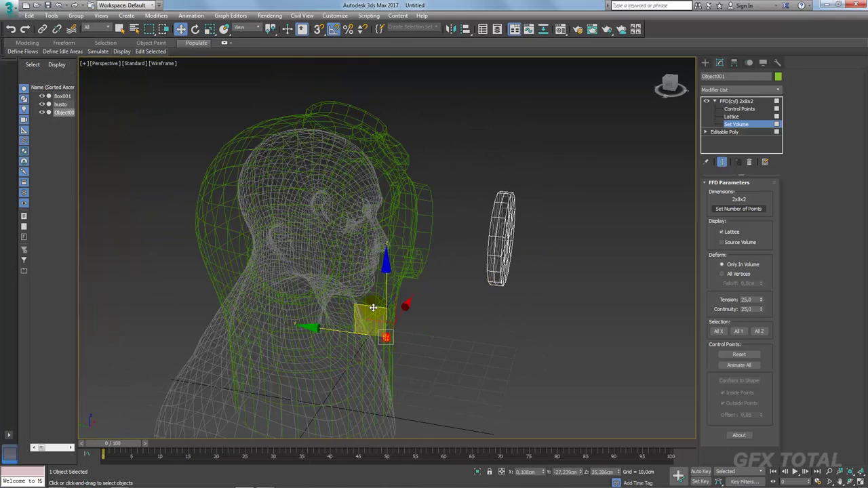
click(495, 211)
key(e)
scroll(536, 211, up, 3)
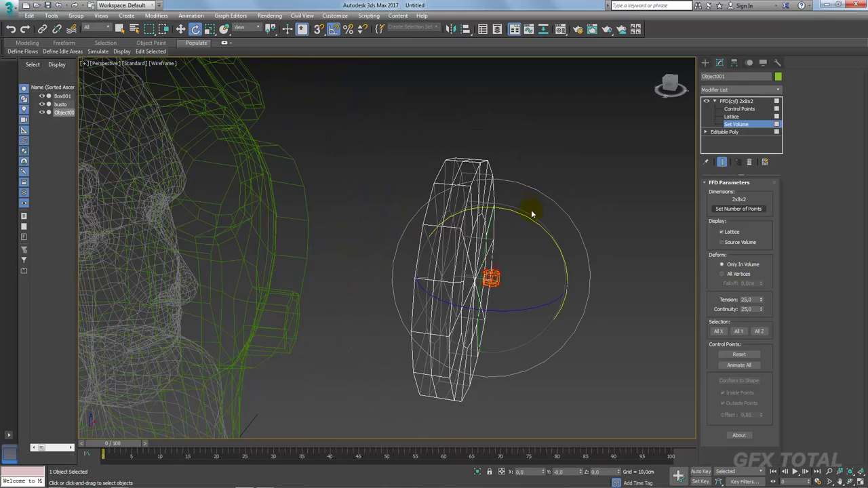
drag(518, 215, 554, 241)
Step: Scale and shift the lattice to wrap the disc snugly, then return to Control Points
key(r)
alt+middle_drag(552, 296, 434, 291)
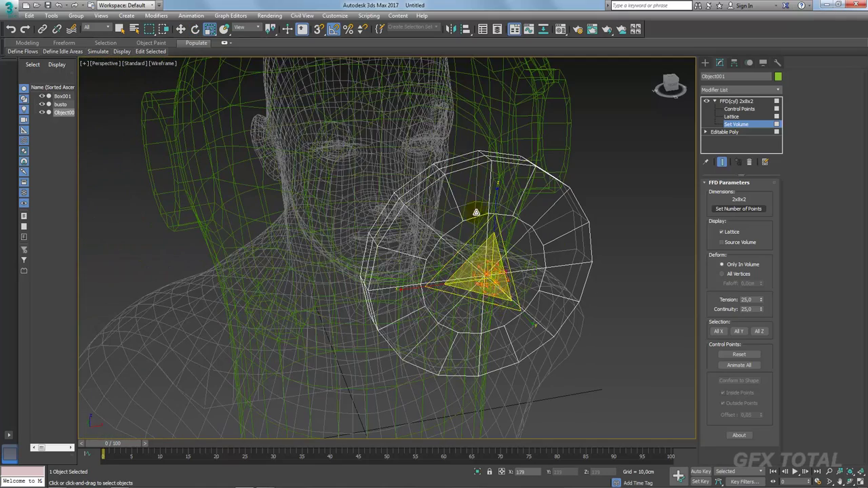
drag(474, 258, 420, 224)
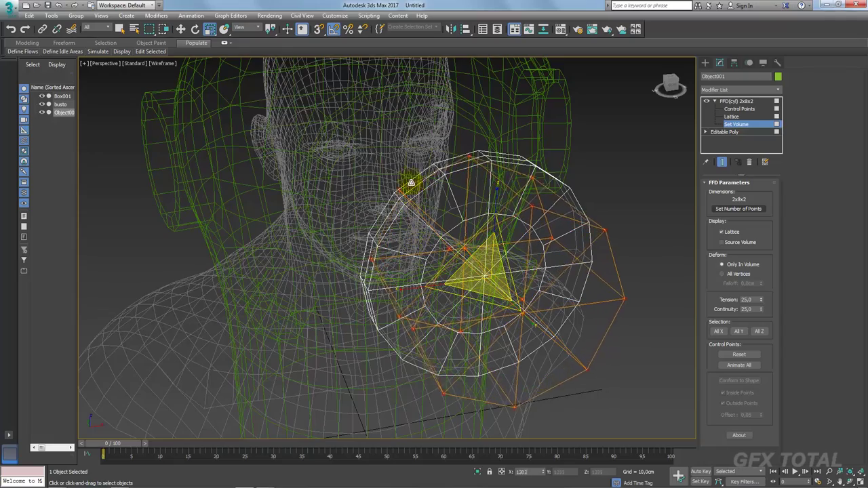
drag(480, 278, 500, 281)
alt+middle_drag(500, 281, 573, 300)
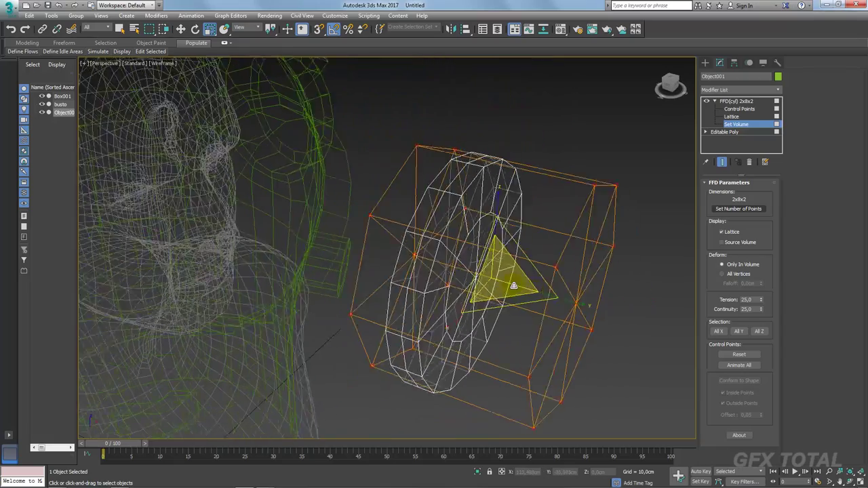
drag(574, 301, 536, 291)
key(w)
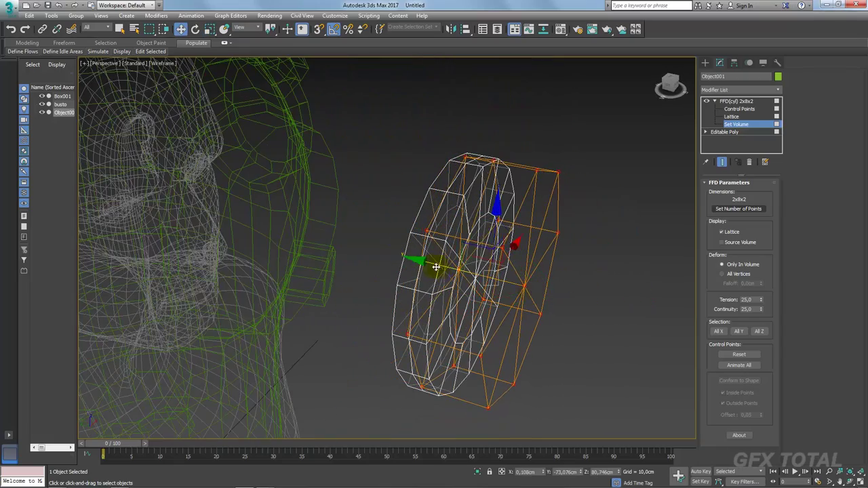
drag(436, 265, 401, 267)
key(e)
key(r)
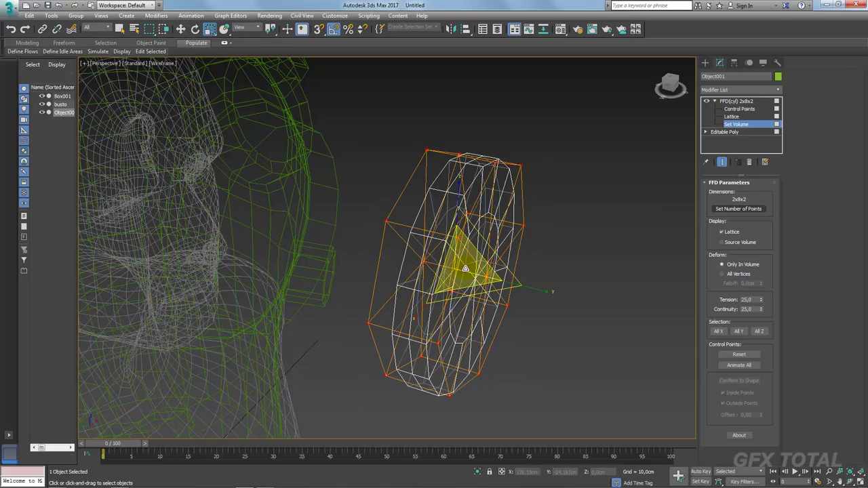
drag(459, 267, 458, 263)
mouse_move(458, 263)
alt+middle_down()
mouse_move(540, 282)
mouse_move(551, 275)
alt+middle_up()
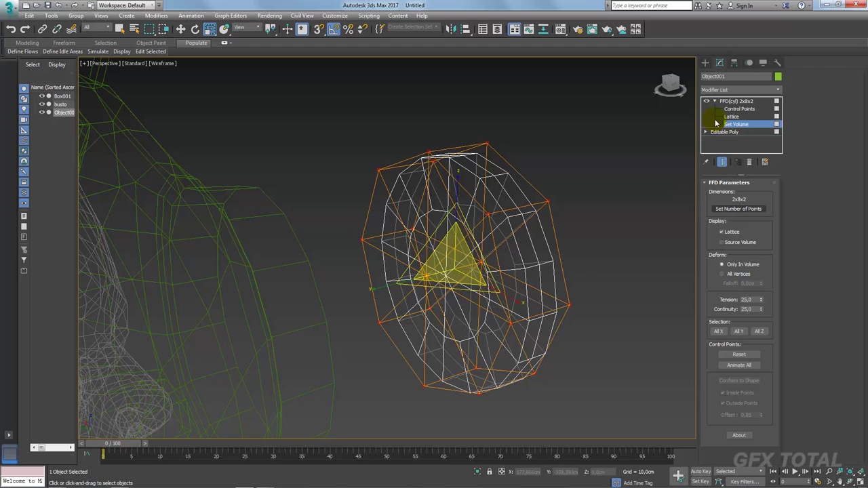
click(738, 109)
Step: Deselect the lattice control points and show the viewport shaded with edges again
click(401, 281)
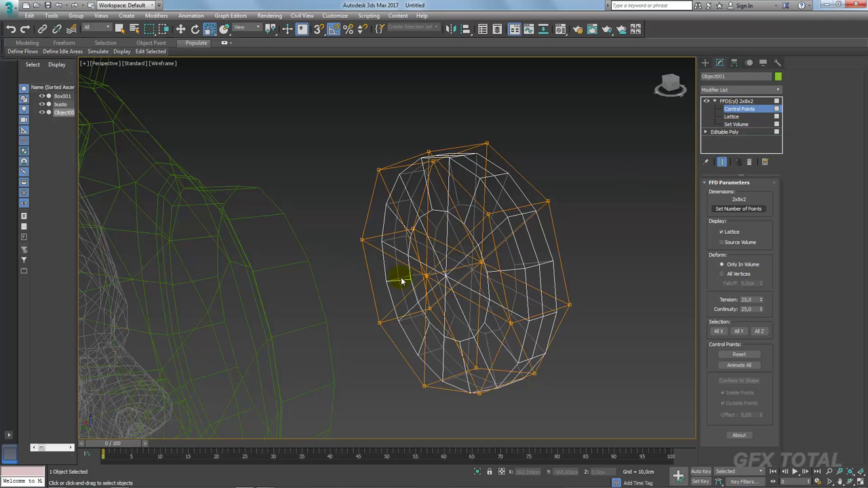
mouse_move(424, 274)
alt+middle_down()
mouse_move(443, 303)
mouse_move(420, 281)
mouse_move(396, 288)
alt+middle_up()
key(F3)
key(w)
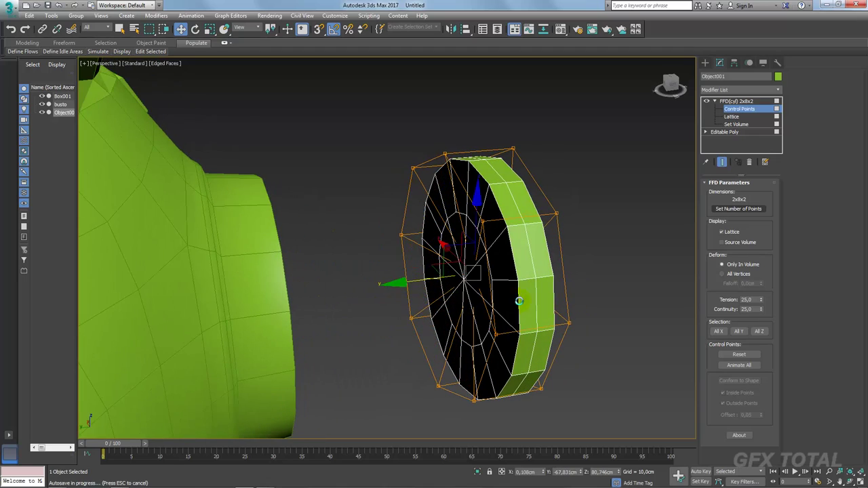
mouse_move(519, 301)
alt+middle_down()
mouse_move(486, 315)
mouse_move(502, 311)
mouse_move(496, 305)
alt+middle_up()
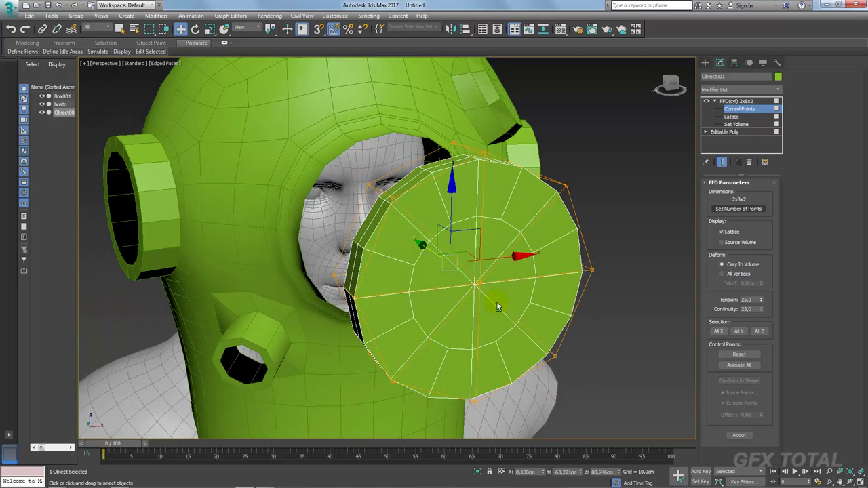
alt+middle_drag(452, 281, 435, 279)
Step: Pull the lattice points toward the helmet and check the disc from several angles
drag(413, 271, 358, 269)
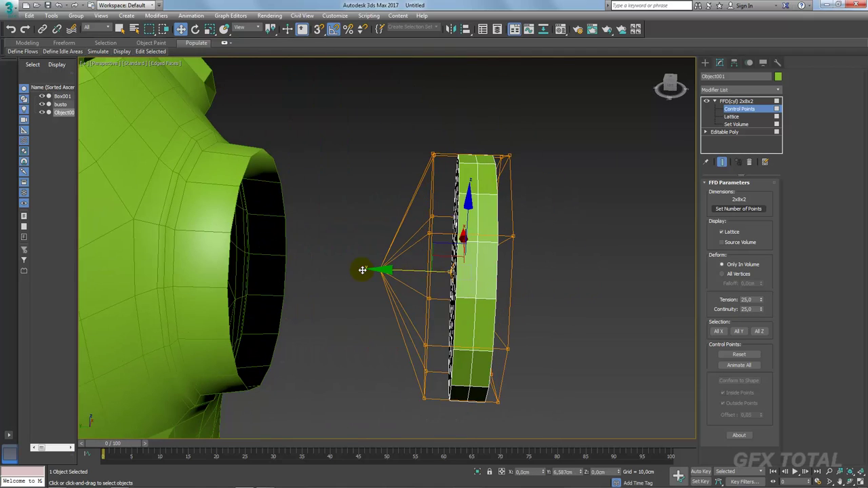
alt+middle_drag(359, 269, 472, 286)
alt+middle_drag(563, 228, 535, 240)
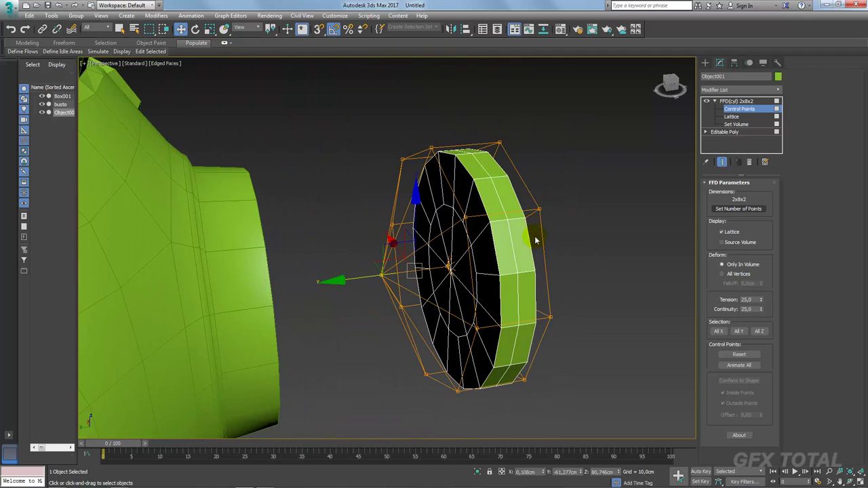
mouse_move(489, 188)
alt+middle_down()
mouse_move(538, 200)
mouse_move(560, 235)
mouse_move(573, 238)
alt+middle_up()
click(736, 101)
Step: Remove the FFD modifier and align the disc's polygons to a target
click(748, 161)
mouse_move(441, 224)
alt+middle_down()
mouse_move(461, 233)
mouse_move(479, 271)
alt+middle_up()
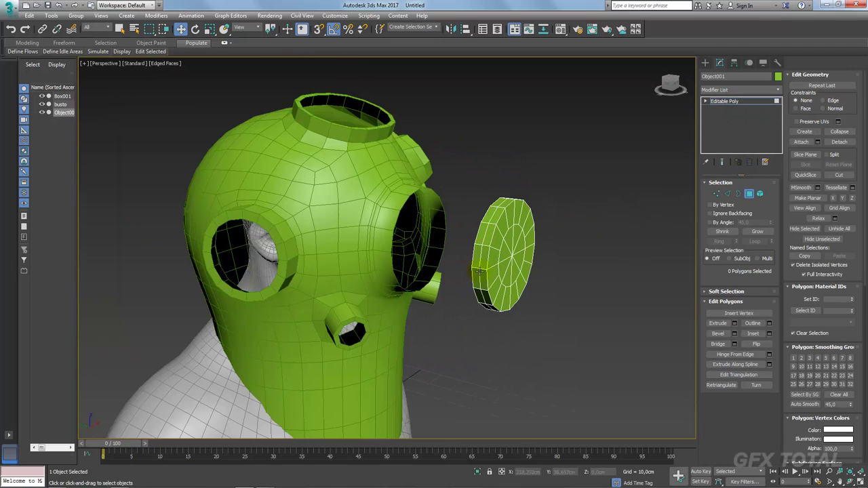
alt+middle_drag(518, 241, 522, 256)
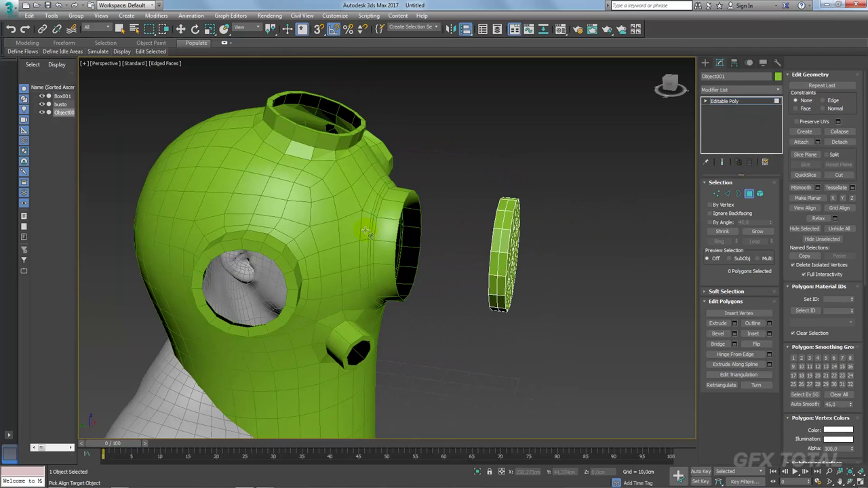
key(alt+a)
click(516, 278)
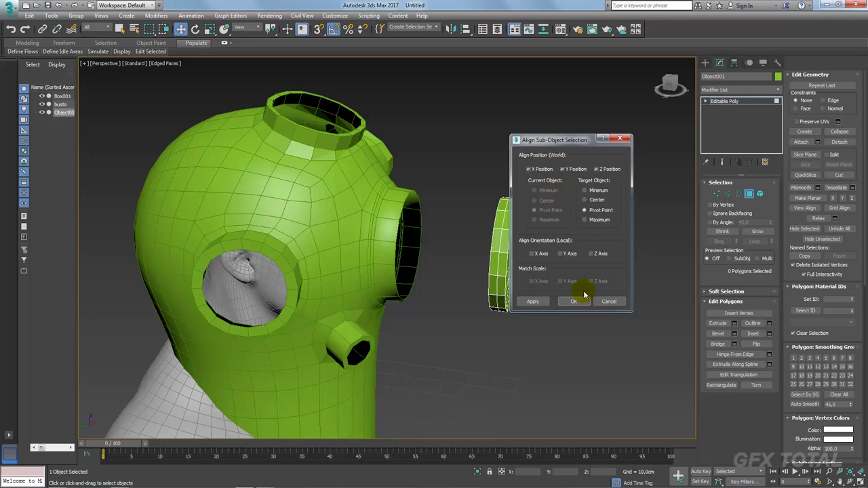
click(608, 302)
mouse_move(474, 257)
alt+middle_down()
mouse_move(441, 252)
mouse_move(502, 250)
alt+middle_up()
scroll(441, 251, down, 3)
Step: Align the whole porthole cap to Box001
click(724, 101)
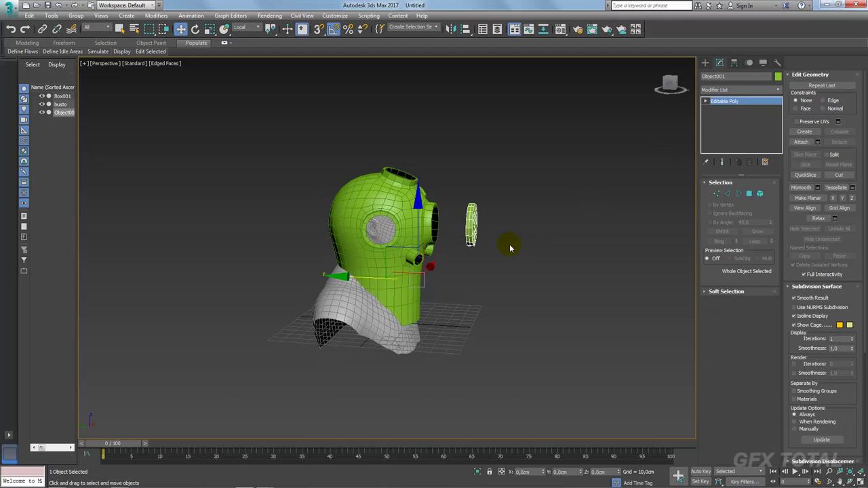
scroll(510, 249, up, 3)
key(alt+a)
click(384, 199)
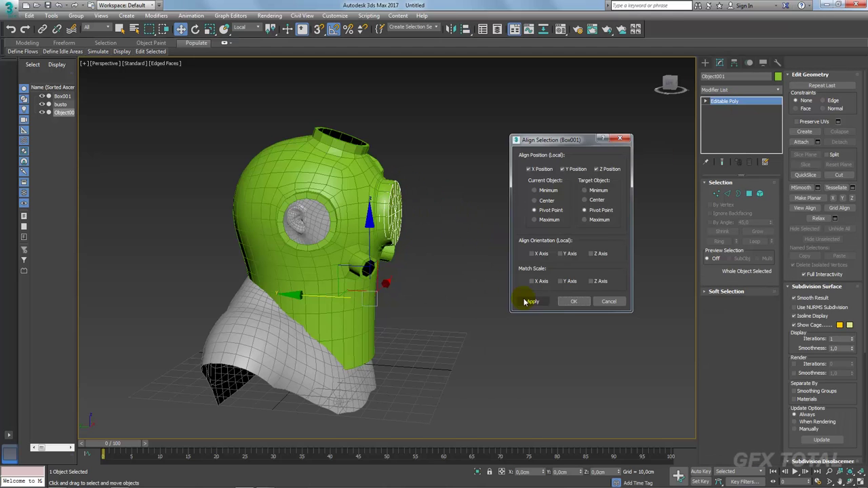
click(573, 303)
alt+middle_drag(508, 267, 468, 267)
Step: Change the cap's object colour to cyan
click(777, 76)
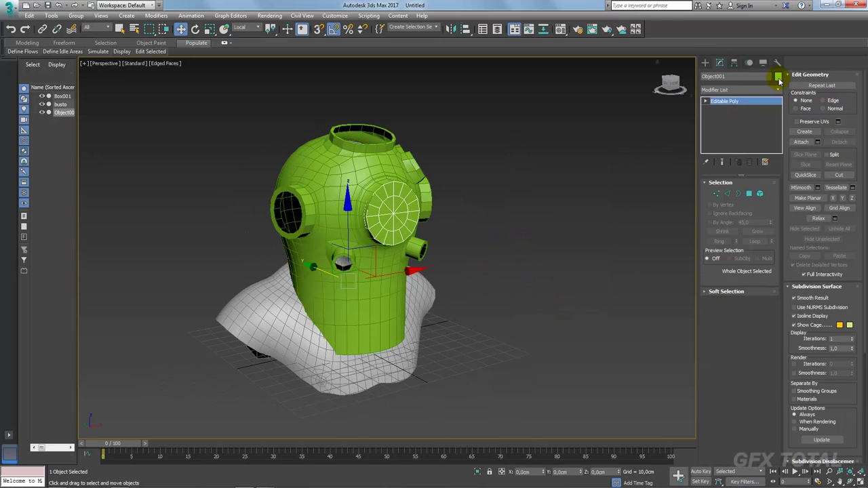
click(377, 202)
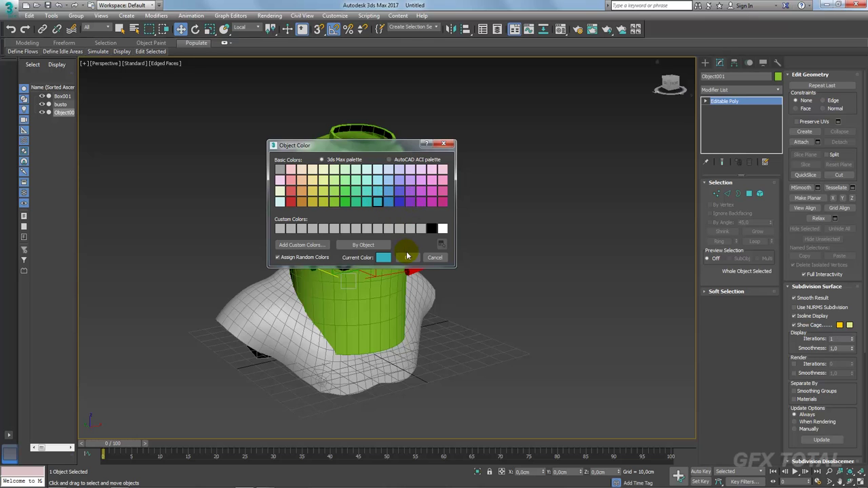
click(406, 258)
alt+middle_drag(434, 285, 488, 285)
scroll(522, 244, up, 3)
alt+middle_drag(521, 244, 475, 244)
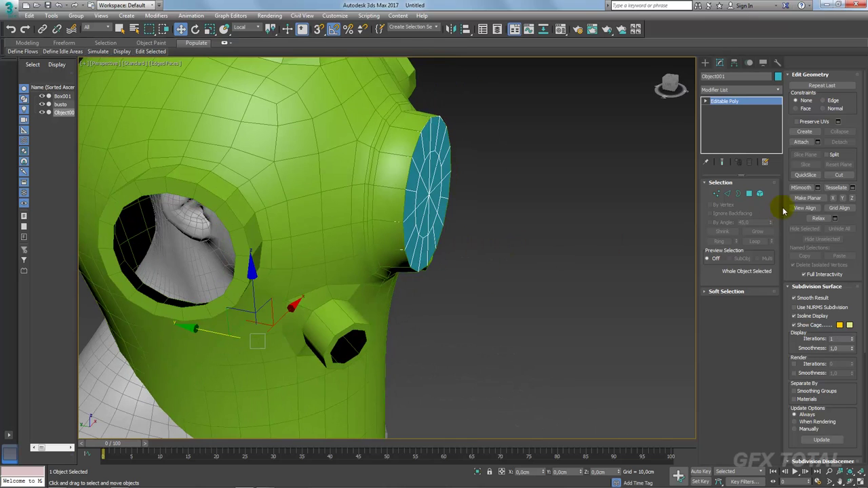
Step: Select the entire porthole cap element with Scale active, then return to object level
click(761, 196)
click(444, 216)
key(r)
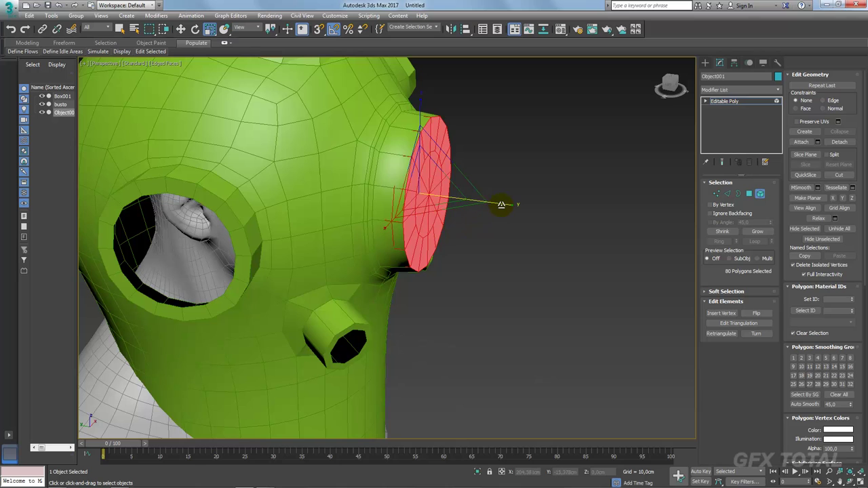
alt+middle_drag(465, 202, 390, 190)
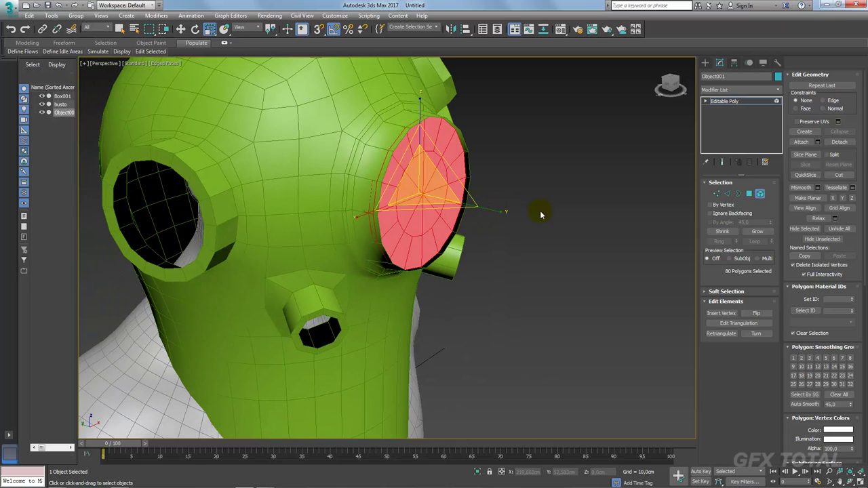
click(726, 102)
scroll(550, 180, down, 3)
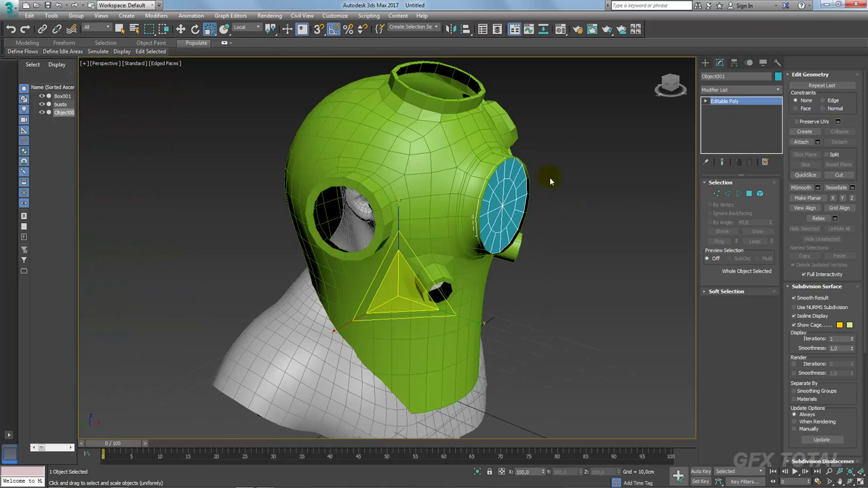
alt+middle_drag(550, 180, 499, 246)
Step: Grow a new ring of faces inward from the cyan porthole cap's border by shift-scaling it
click(432, 170)
alt+middle_drag(432, 169, 434, 236)
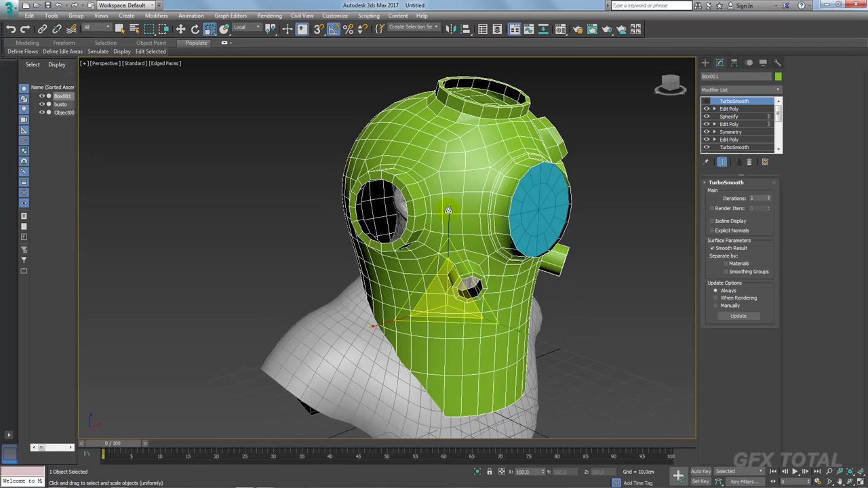
key(alt+Tab)
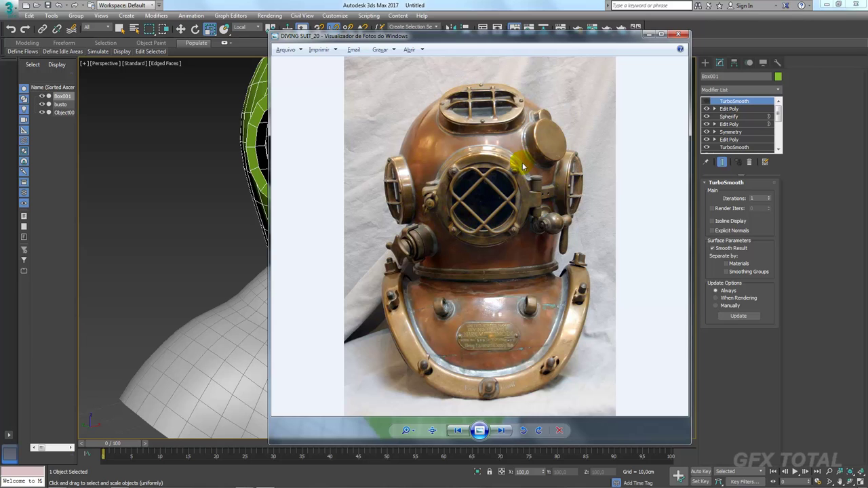
key(alt+Tab)
alt+middle_drag(439, 153, 406, 179)
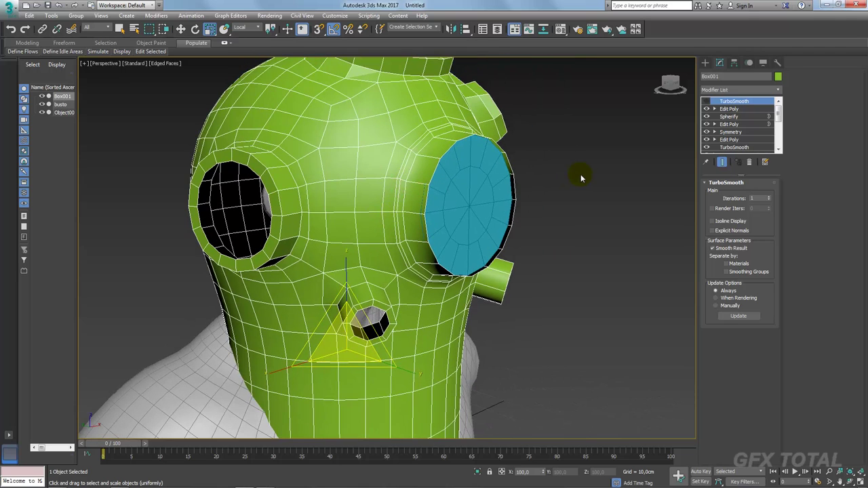
key(z)
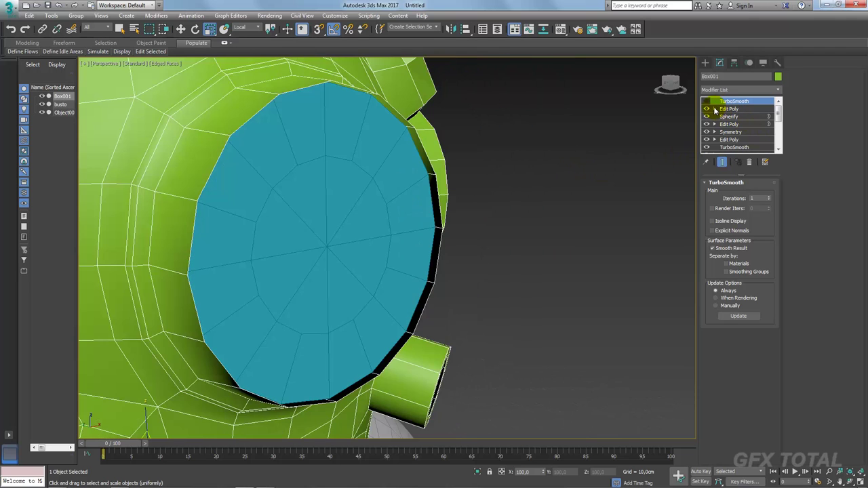
click(714, 109)
click(731, 132)
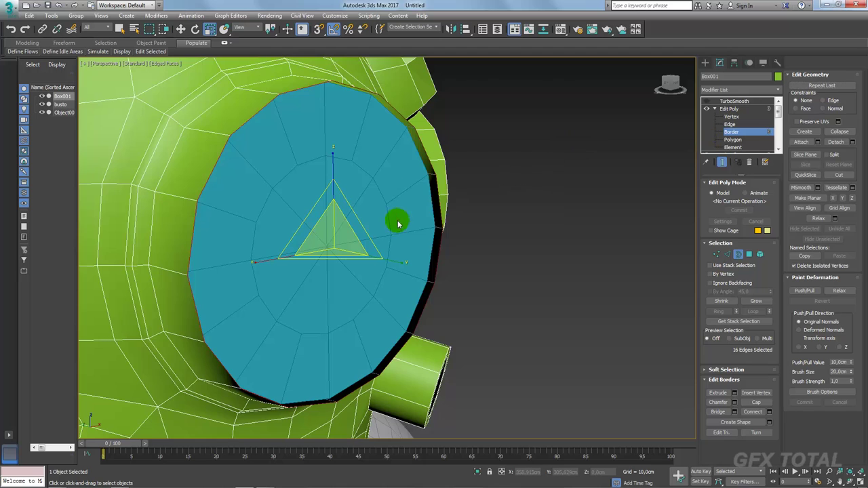
alt+middle_drag(395, 219, 389, 217)
shift+drag(303, 226, 302, 222)
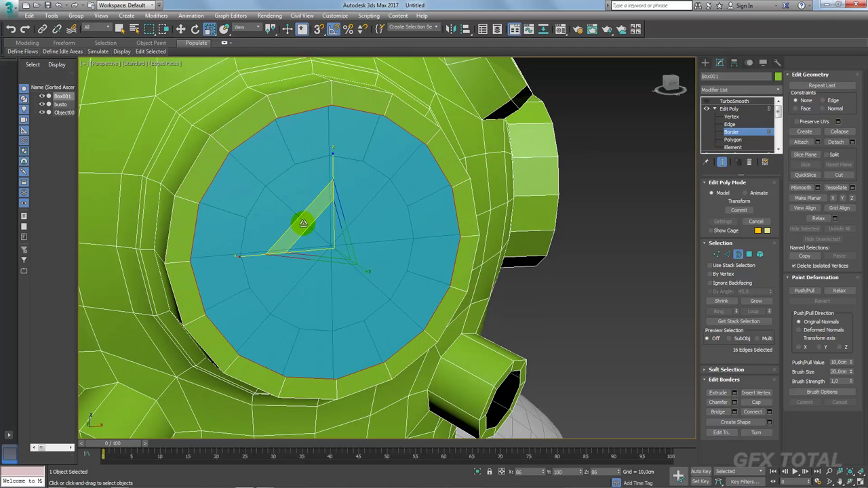
Step: Detach the new ring of faces into a separate object, Object003
alt+middle_drag(318, 232, 332, 242)
scroll(333, 242, down, 5)
alt+middle_drag(397, 257, 427, 248)
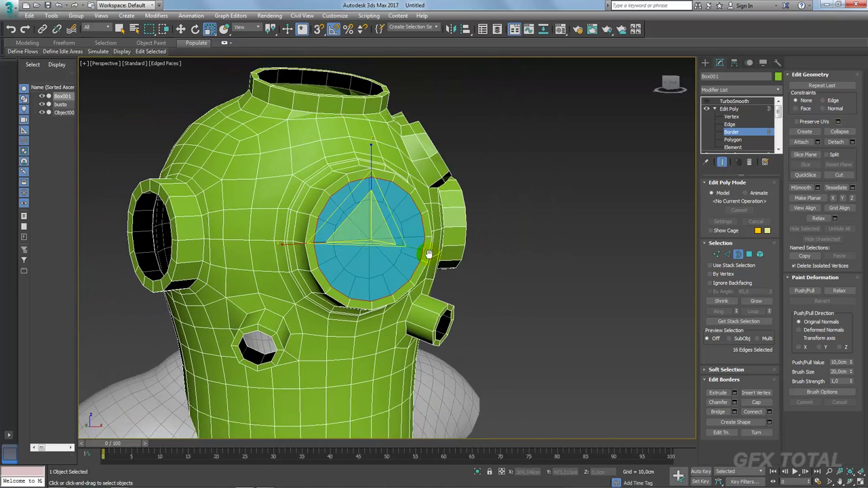
click(748, 254)
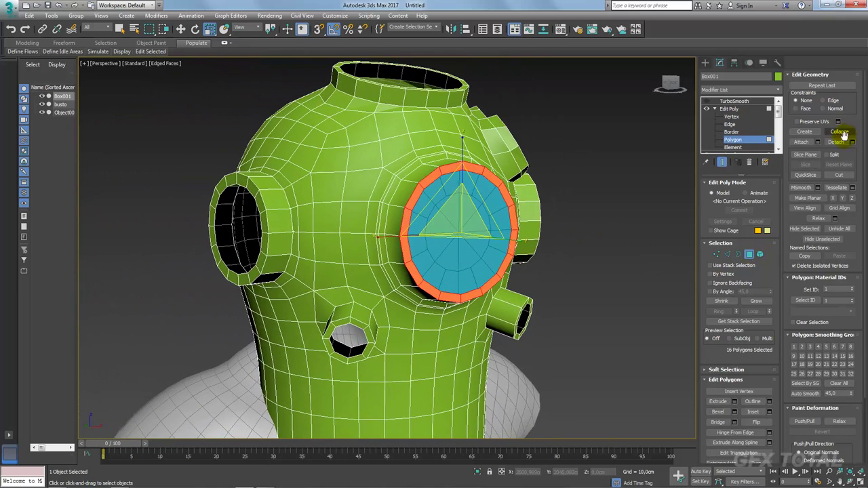
click(835, 142)
Step: Select Object003 and scale its open border
click(729, 110)
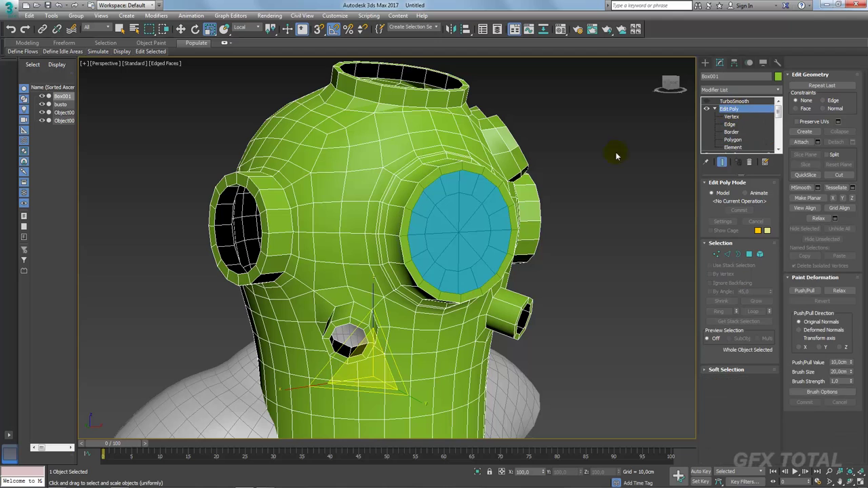
click(477, 168)
scroll(468, 206, up, 5)
key(alt+Tab)
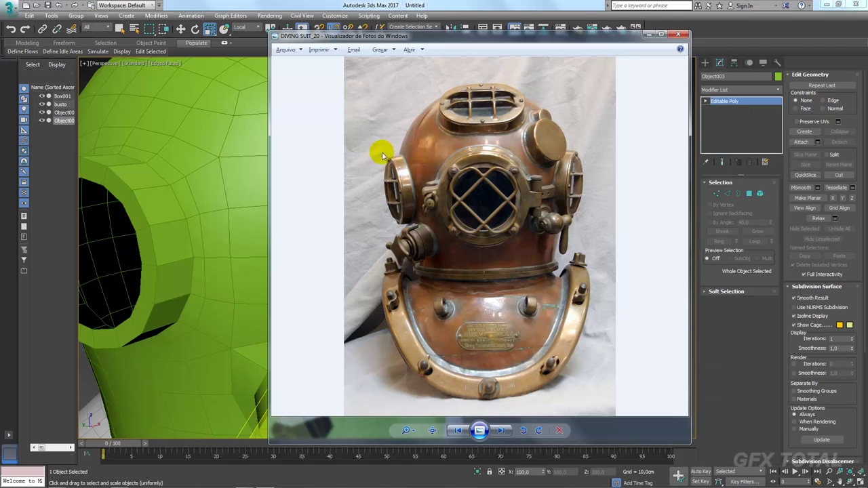
key(alt+Tab)
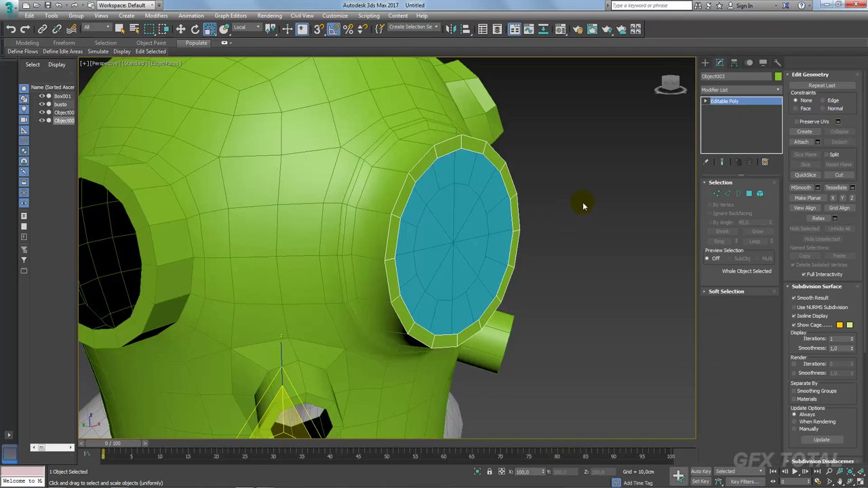
click(738, 193)
drag(473, 168, 438, 222)
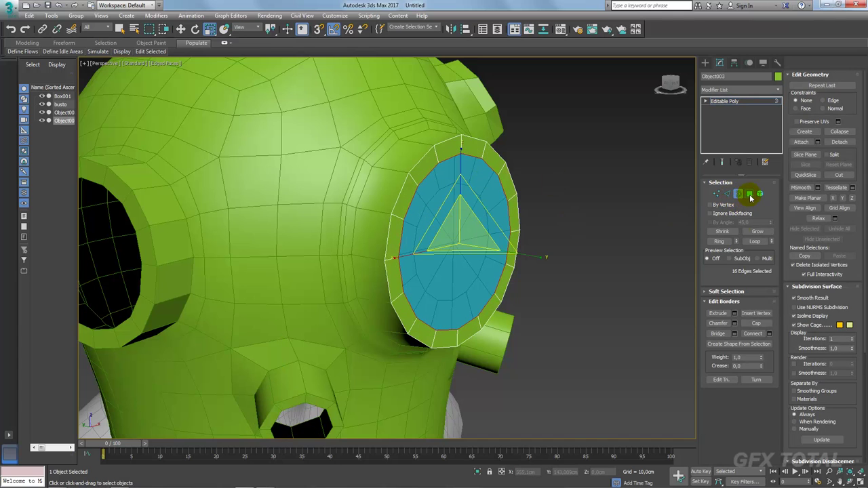
Step: Extrude all of the ring's faces slightly outward into a raised rim
click(749, 195)
click(736, 326)
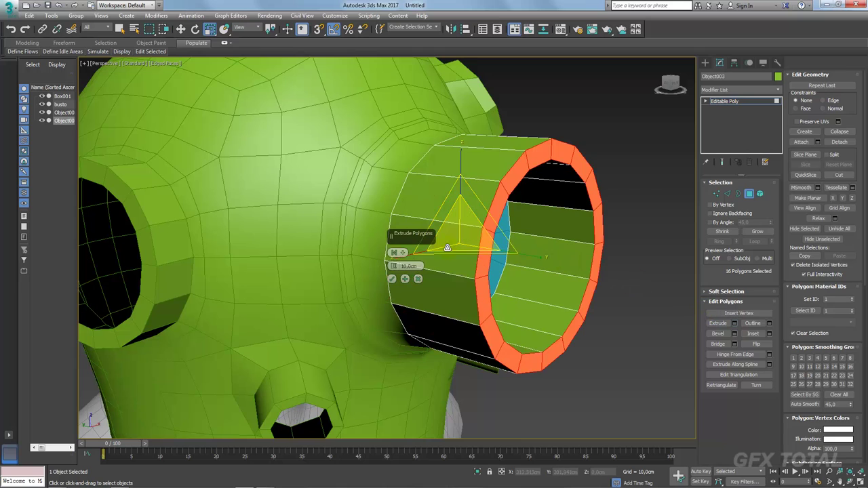
right_click(393, 266)
drag(393, 266, 395, 258)
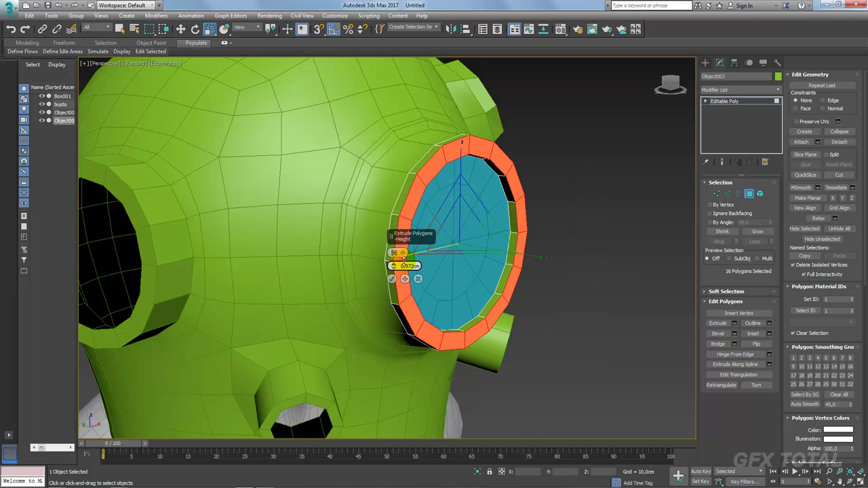
click(445, 285)
key(alt+Tab)
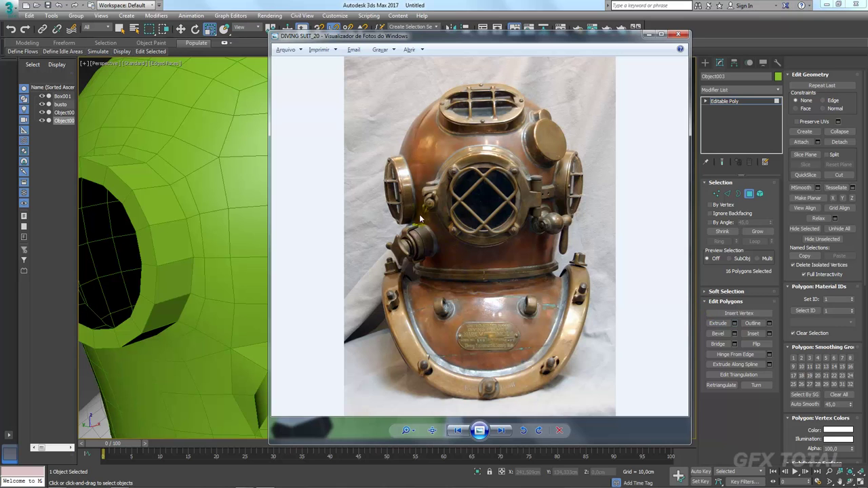
key(alt+Tab)
alt+middle_drag(422, 232, 420, 244)
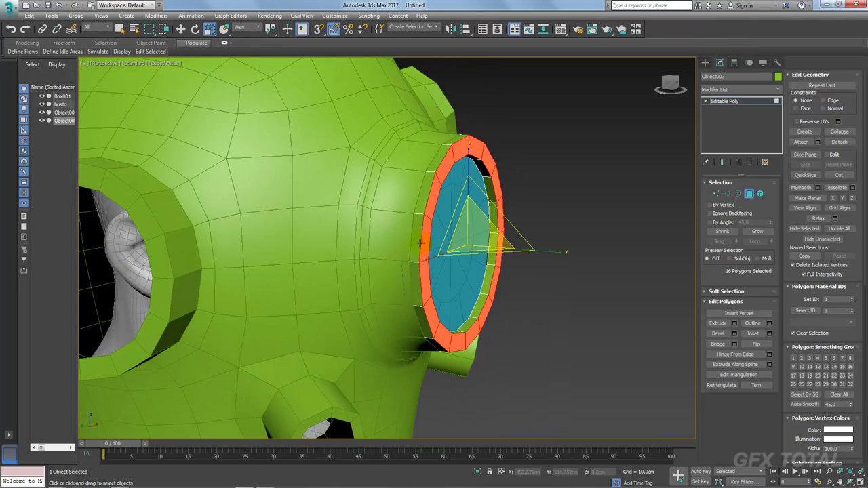
Step: Extrude two adjacent faces on the ring's left side about 4.86 cm into a tab
click(420, 244)
ctrl+click(417, 280)
alt+middle_drag(417, 280, 586, 312)
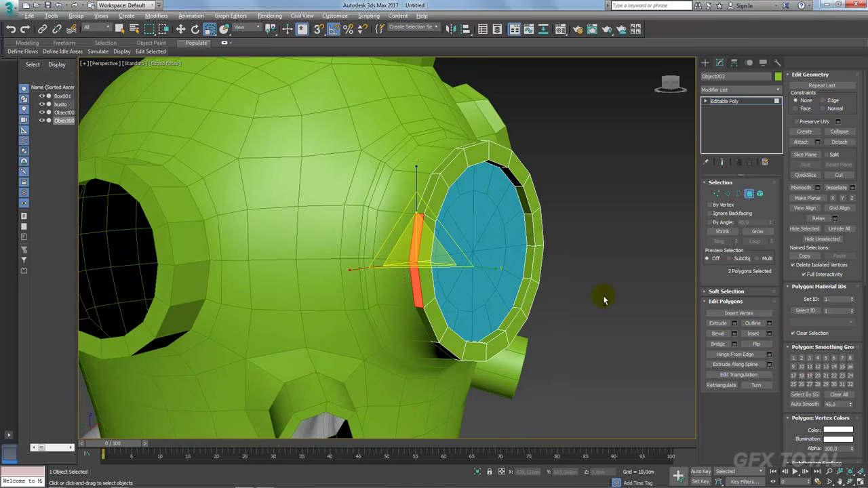
key(alt+Tab)
key(alt+Tab)
click(734, 324)
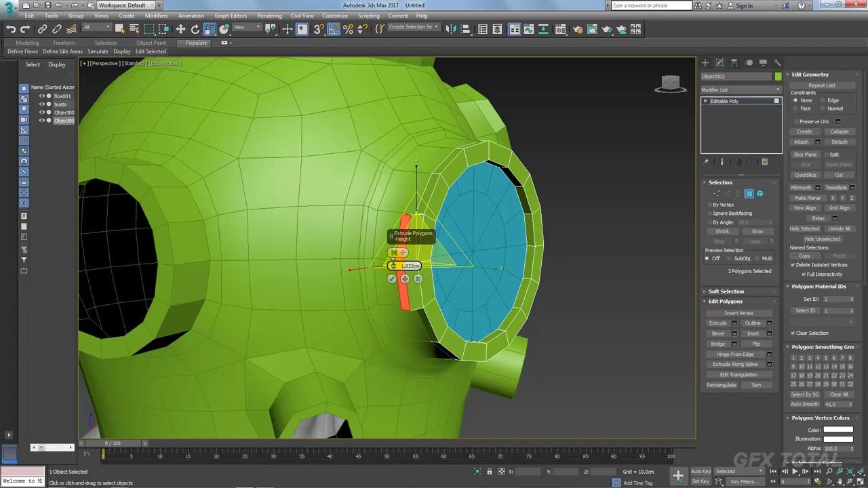
drag(393, 265, 393, 244)
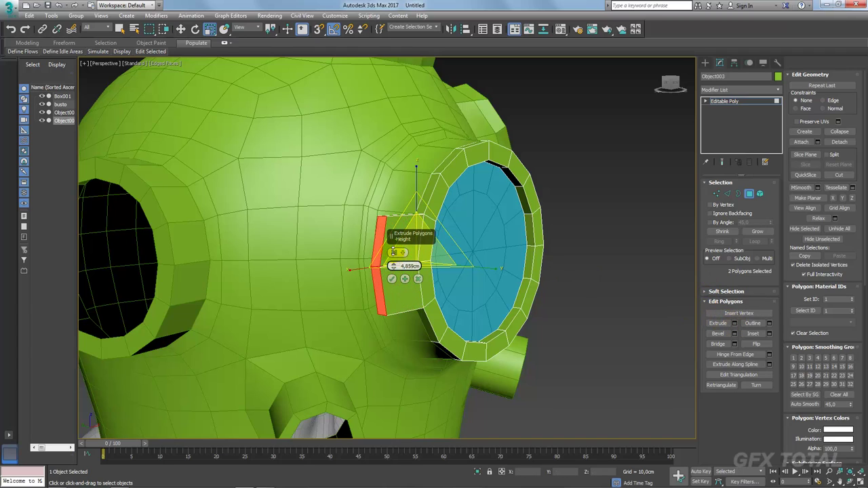
click(391, 279)
Step: Zoom in on the extruded tab and compare it with the helmet reference photo
alt+middle_drag(391, 280, 420, 203)
scroll(419, 178, up, 3)
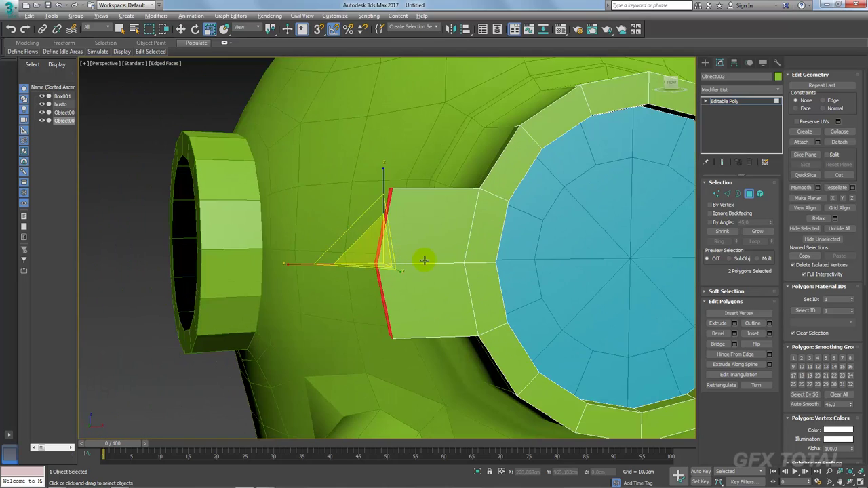
scroll(419, 177, up, 3)
click(462, 224)
key(alt+Tab)
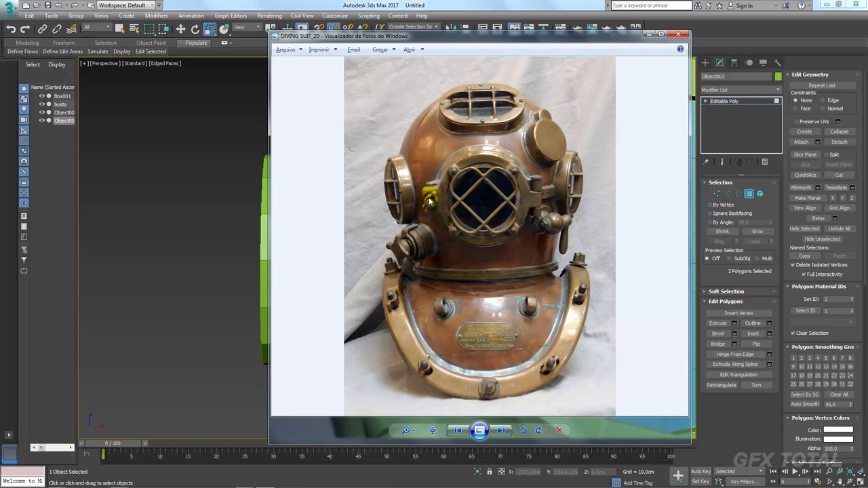
key(alt+Tab)
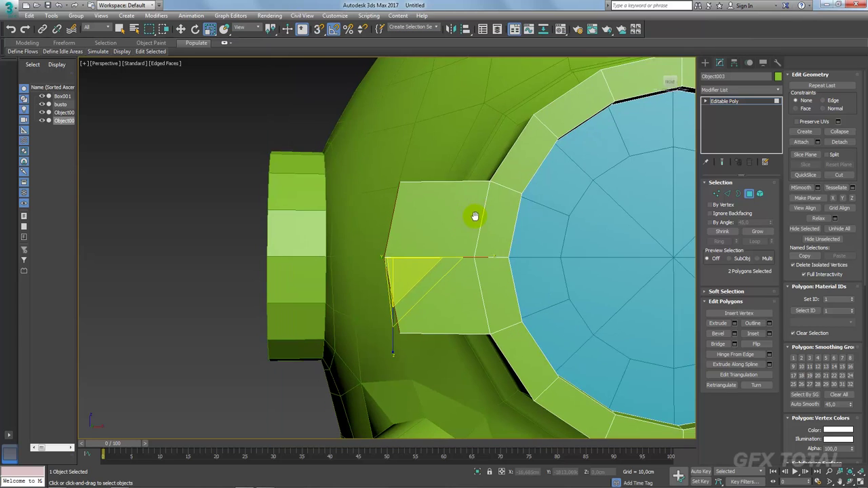
Step: Inset the six faces around the tab by about 1.607 cm
click(715, 194)
key(alt+Tab)
key(alt+Tab)
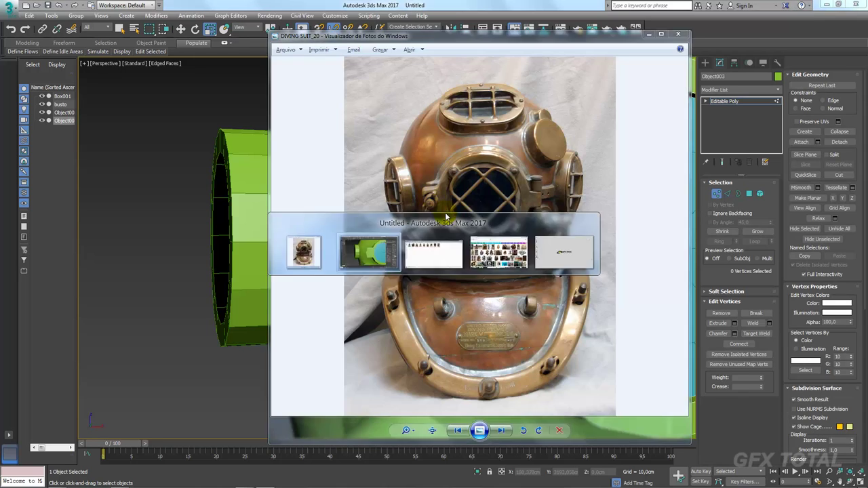
click(749, 194)
click(340, 217)
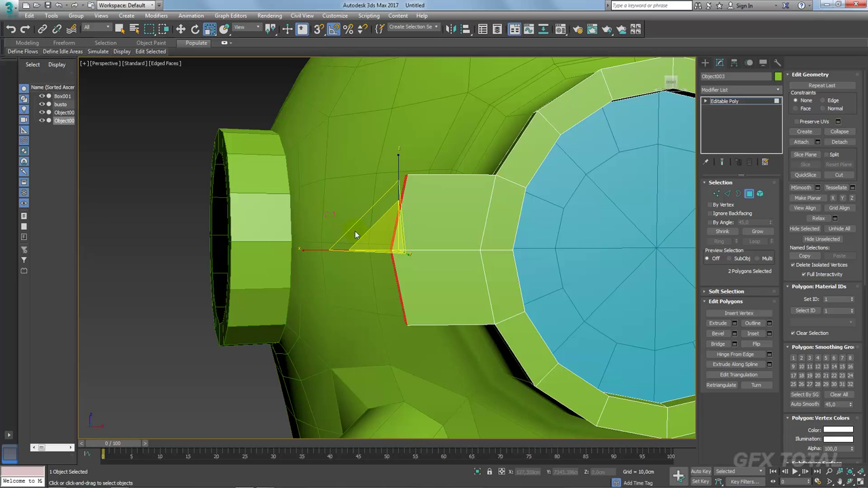
shift+click(425, 271)
click(769, 334)
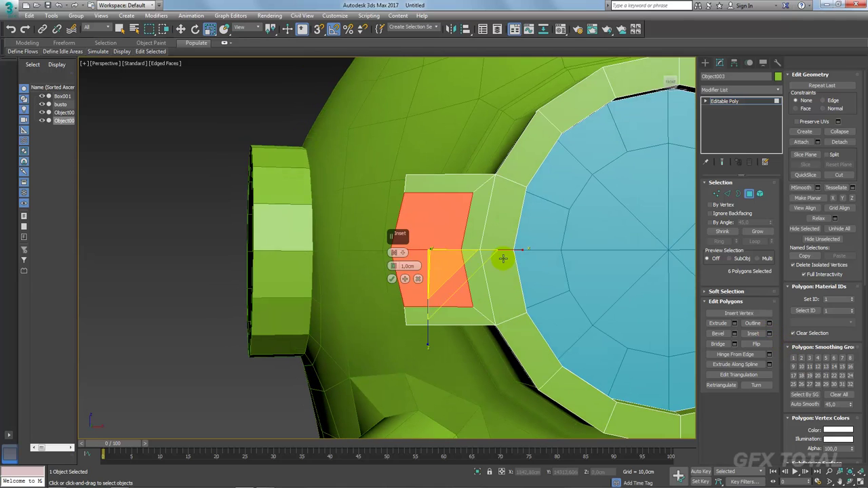
drag(394, 265, 394, 277)
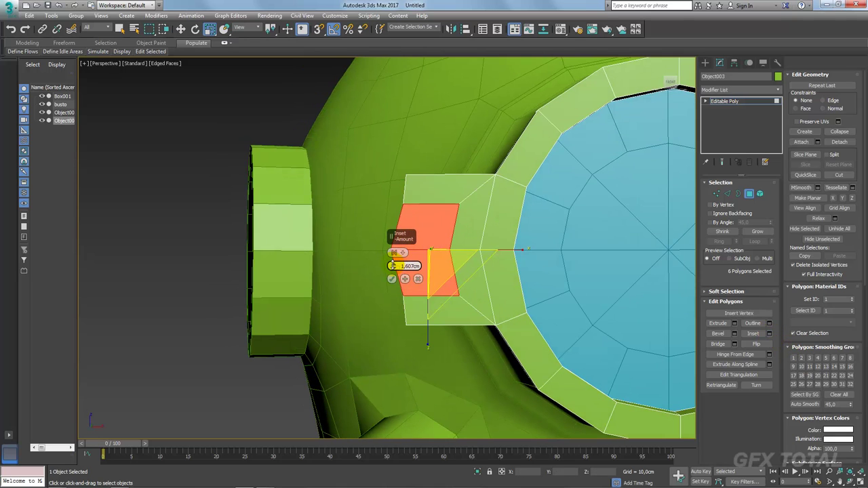
click(392, 278)
Step: Delete the inset centre faces and select the new opening's border
key(Delete)
alt+middle_drag(465, 244, 581, 227)
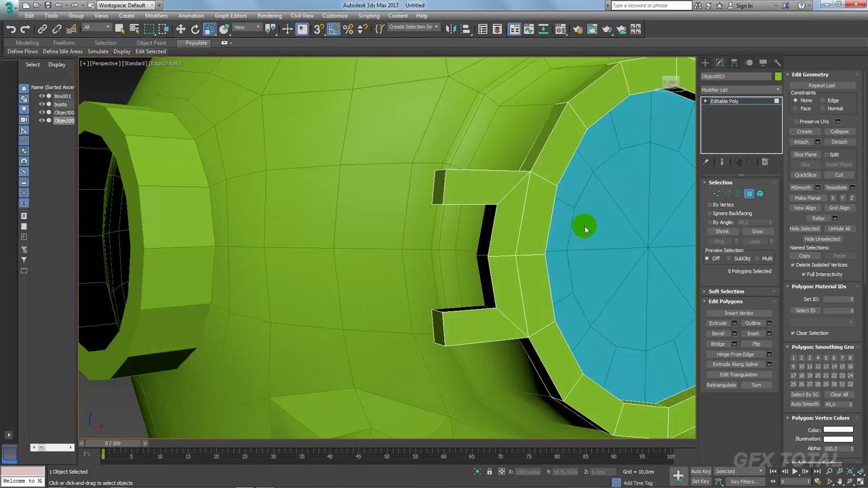
click(737, 195)
click(437, 215)
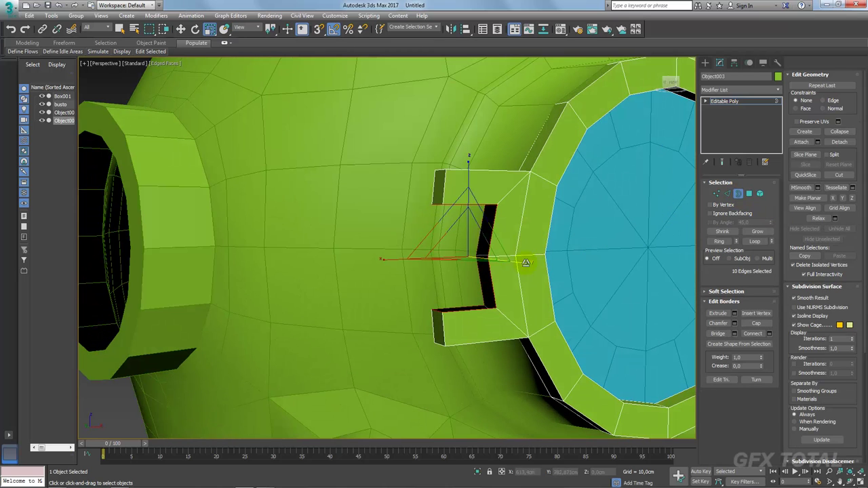
Step: Bridge the slot's open edges, excluding one edge, to close its inner walls
click(726, 194)
scroll(407, 251, down, 3)
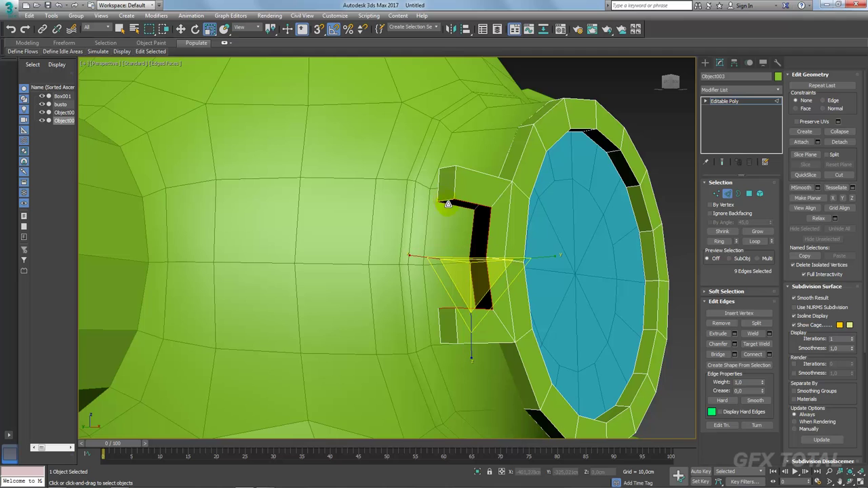
alt+middle_drag(447, 202, 450, 310)
alt+click(452, 317)
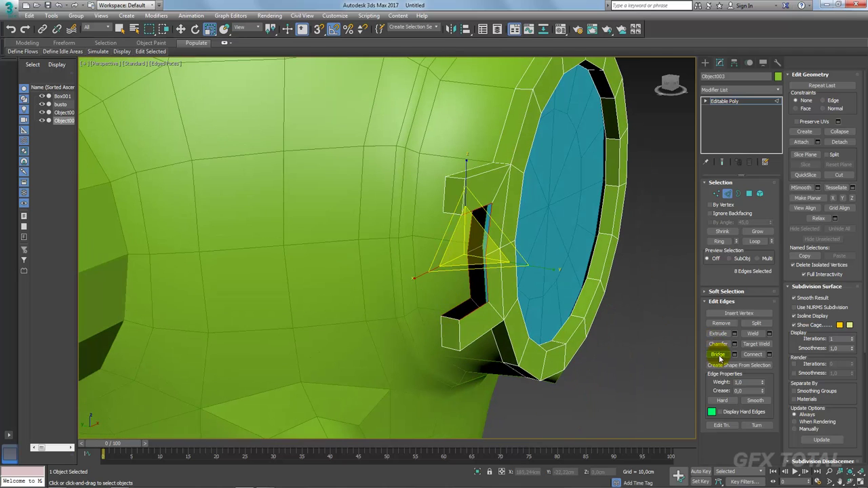
click(717, 355)
alt+middle_drag(574, 310, 551, 309)
click(727, 193)
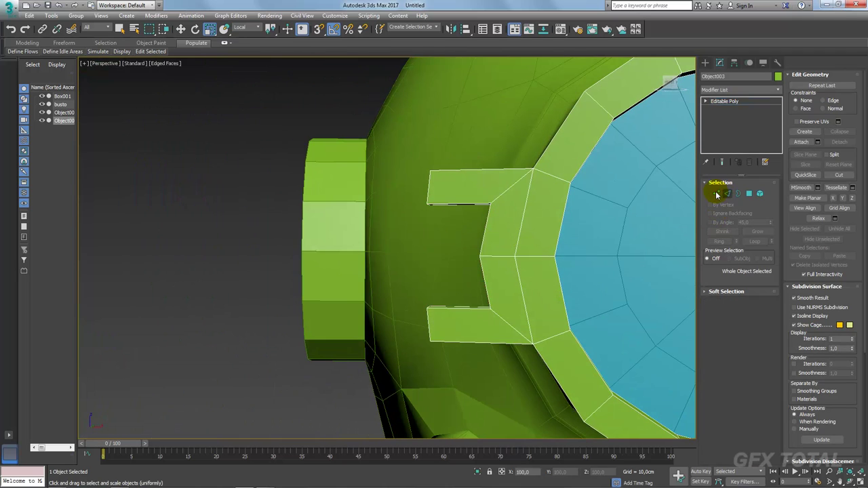
click(716, 193)
Step: Move the inner slot vertices and scale the slot vertices into a pointed wedge
click(478, 257)
key(w)
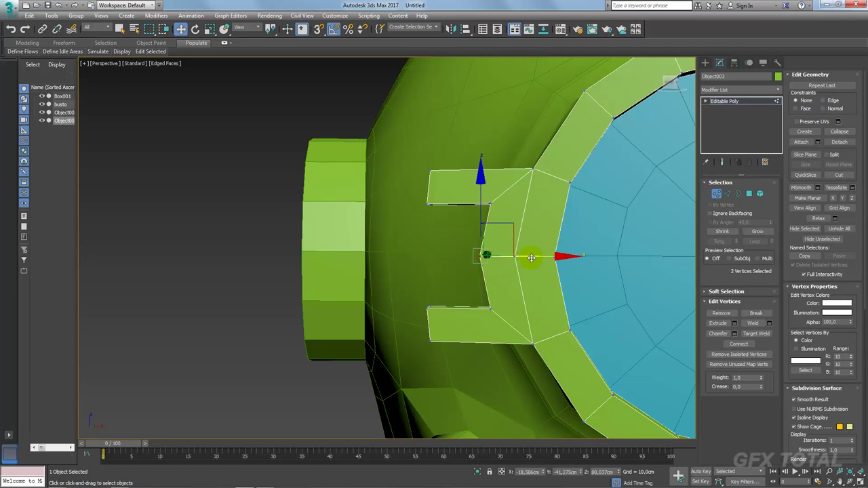
mouse_move(489, 225)
mouse_down()
mouse_move(509, 225)
mouse_move(482, 223)
mouse_up()
ctrl+drag(463, 338, 500, 354)
key(e)
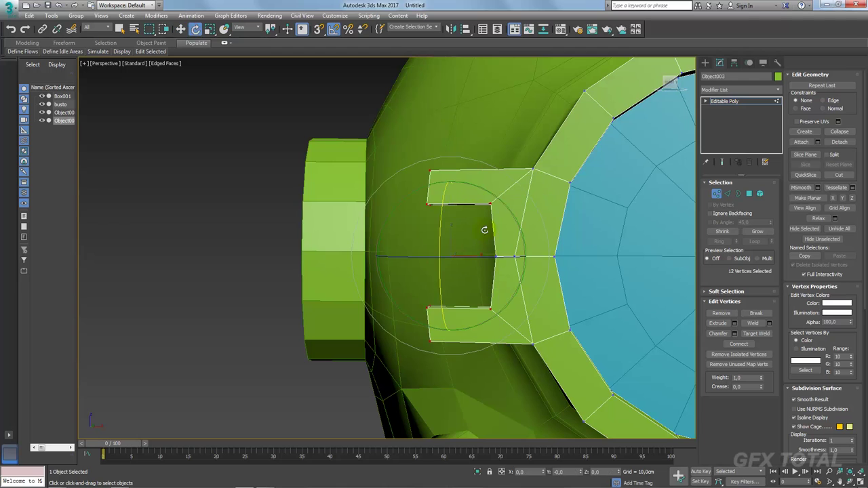
key(r)
drag(449, 171, 450, 203)
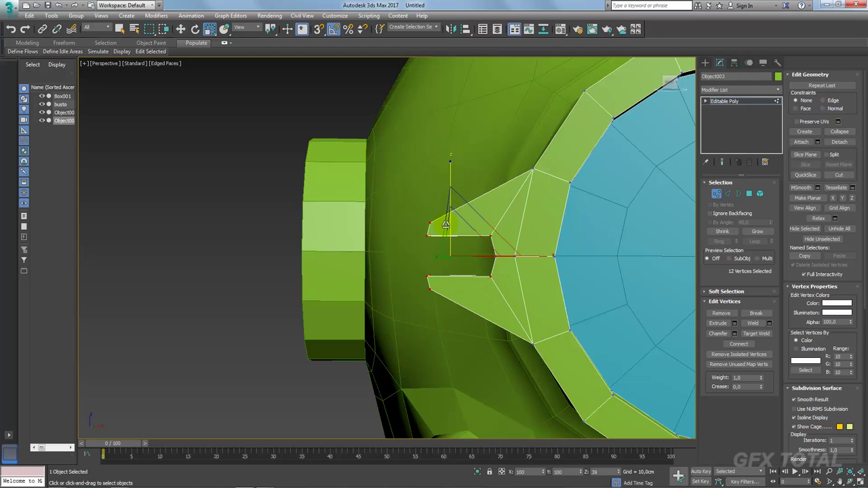
Step: Undo the wedge scaling and check the tab against the DIVING SUIT_20 reference photo
alt+middle_drag(420, 197, 385, 194)
key(ctrl+z)
key(w)
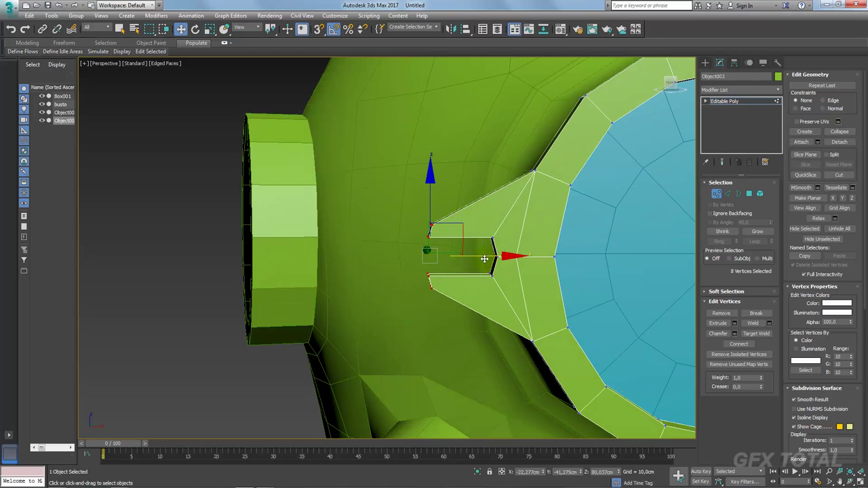
mouse_move(465, 314)
alt+middle_down()
mouse_move(587, 286)
mouse_move(475, 262)
alt+middle_up()
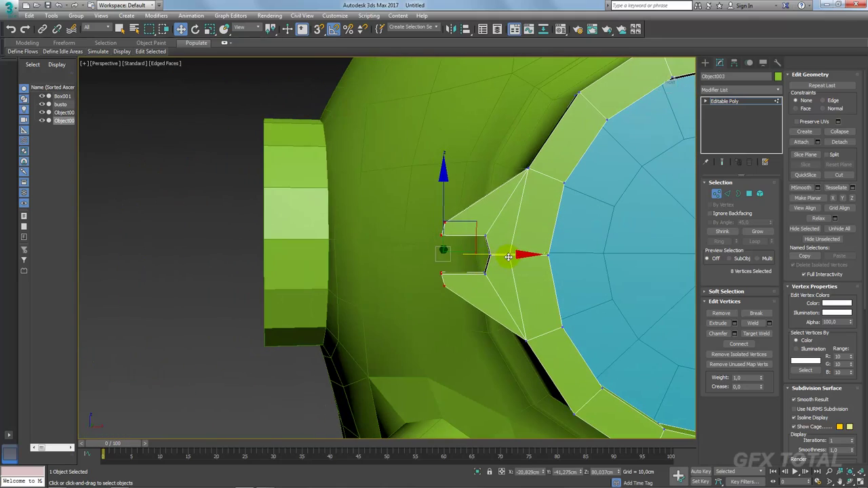
scroll(502, 261, down, 3)
mouse_move(515, 284)
alt+middle_down()
mouse_move(550, 304)
mouse_move(527, 303)
alt+middle_up()
key(alt+Tab)
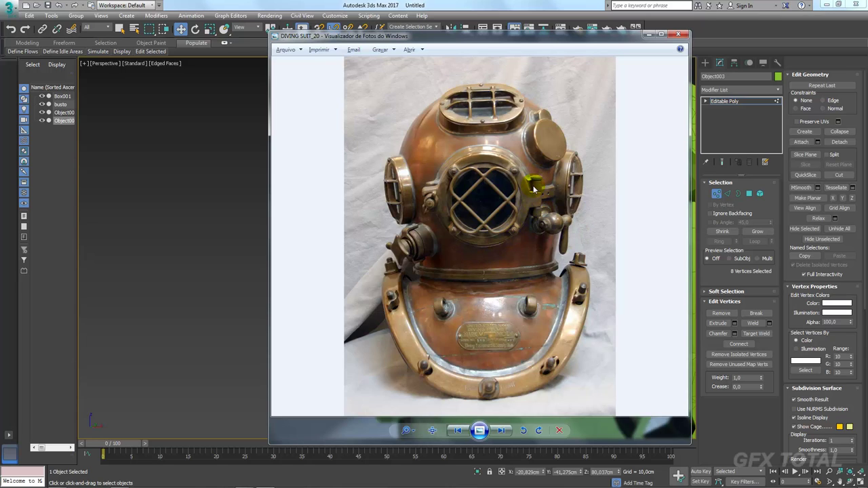
Step: Extrude two rim faces beside the porthole and scale them down
key(alt+Tab)
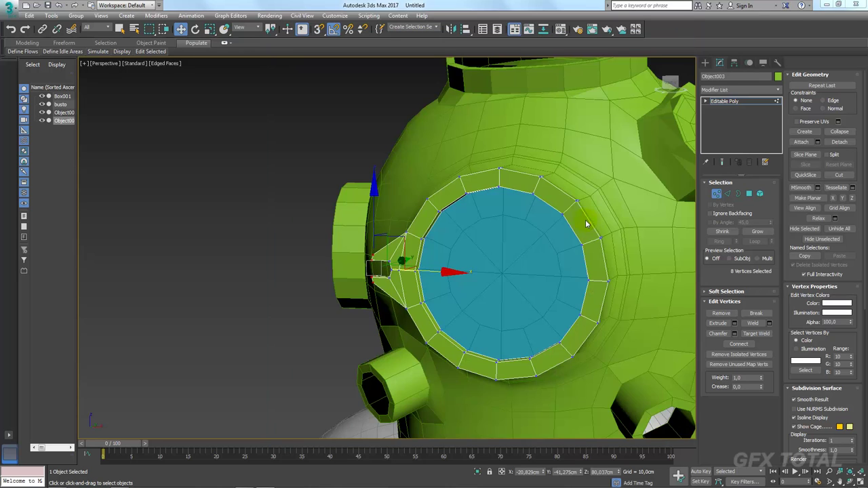
mouse_move(581, 223)
alt+middle_down()
mouse_move(581, 242)
mouse_move(695, 210)
mouse_move(516, 266)
alt+middle_up()
key(alt+Tab)
key(alt+Tab)
click(750, 194)
click(502, 244)
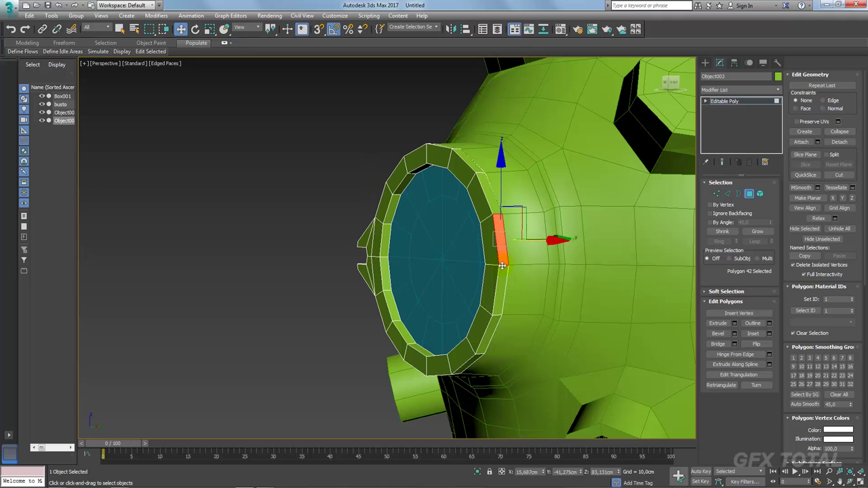
ctrl+click(501, 288)
click(733, 322)
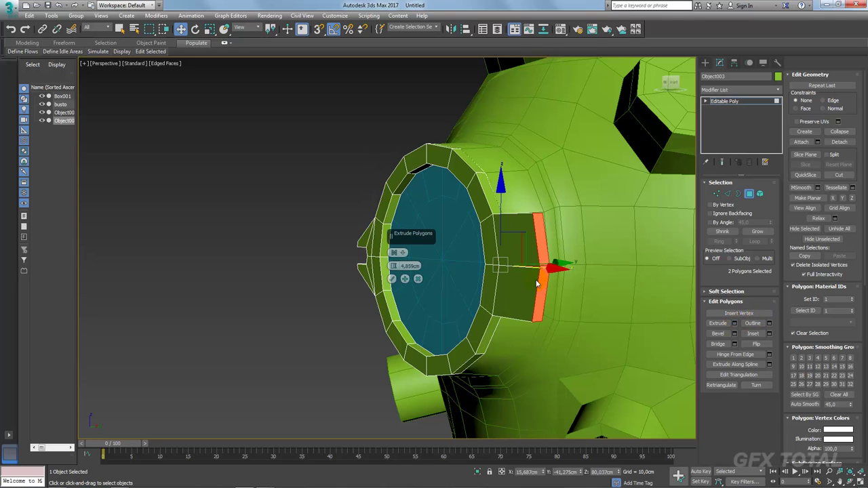
click(391, 279)
key(r)
drag(545, 210, 546, 237)
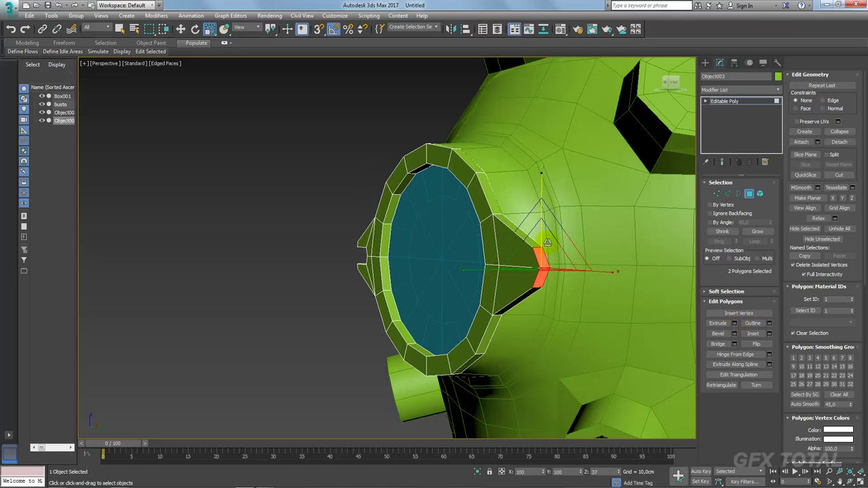
alt+middle_drag(546, 238, 575, 274)
Step: Flatten the two extruded faces so they align with the view
key(alt+Tab)
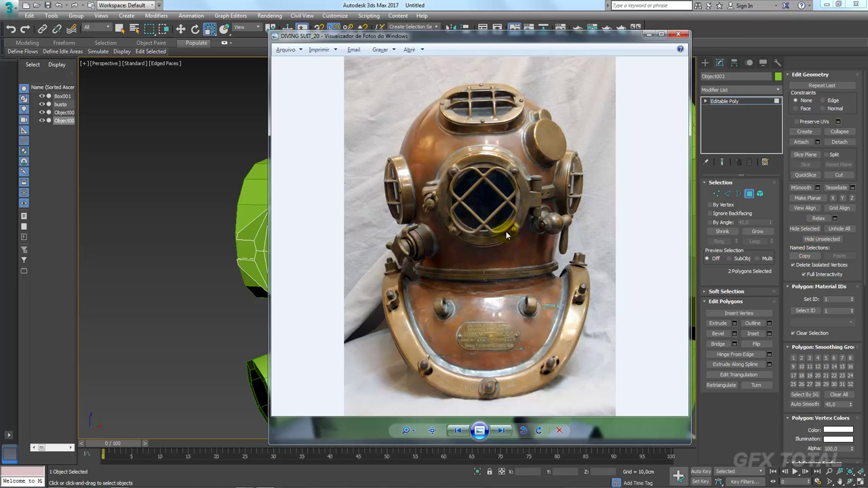
key(alt+Tab)
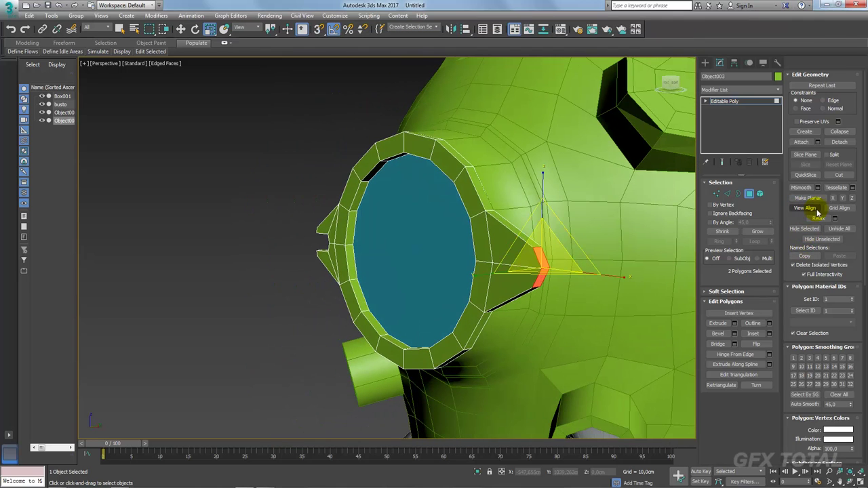
click(807, 198)
alt+middle_drag(597, 268, 551, 270)
key(w)
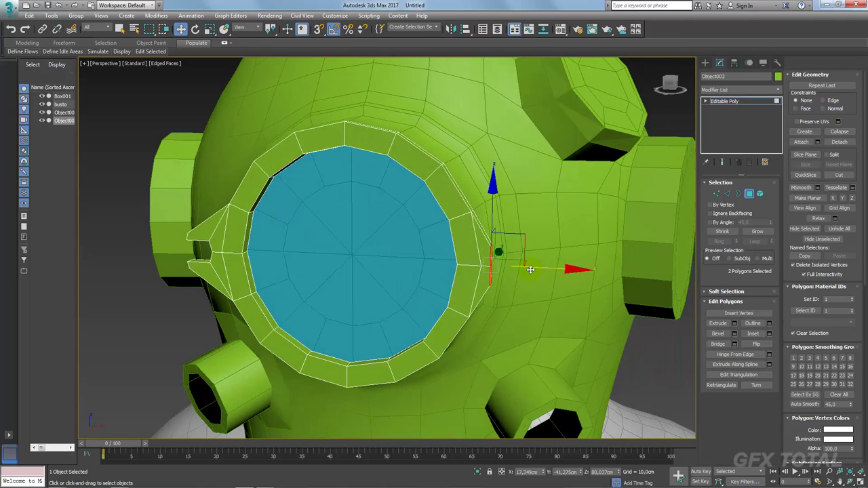
scroll(515, 268, up, 2)
scroll(501, 265, up, 4)
alt+middle_drag(501, 266, 485, 288)
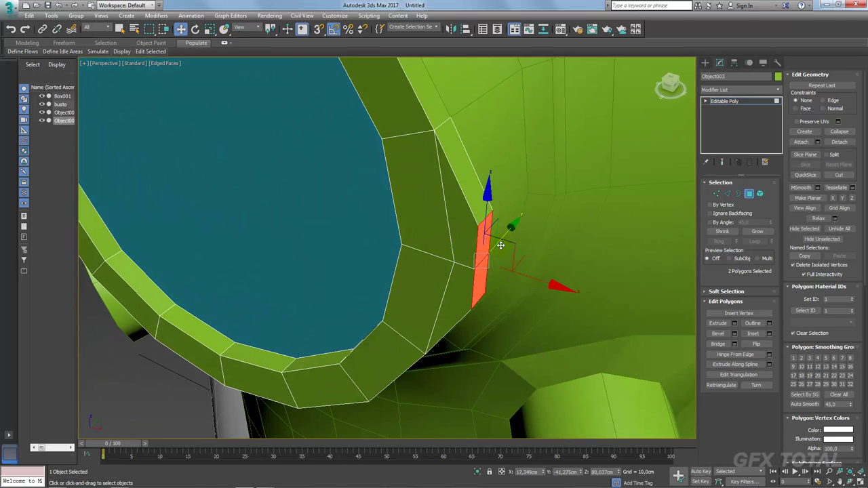
mouse_move(500, 245)
alt+middle_down()
mouse_move(522, 270)
mouse_move(511, 292)
mouse_move(522, 296)
alt+middle_up()
mouse_move(626, 296)
alt+middle_down()
mouse_move(587, 258)
mouse_move(631, 285)
alt+middle_up()
Step: Extrude the two faces again by 0.607 cm into a short band
click(735, 324)
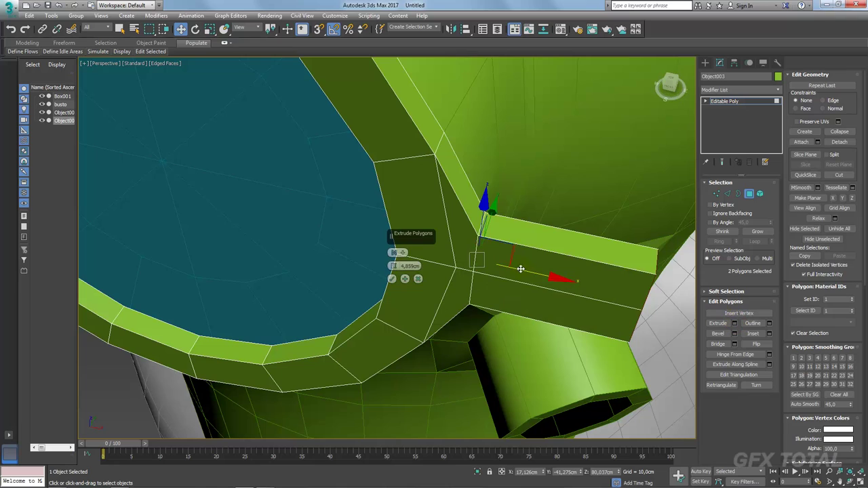
drag(394, 267, 392, 264)
click(405, 279)
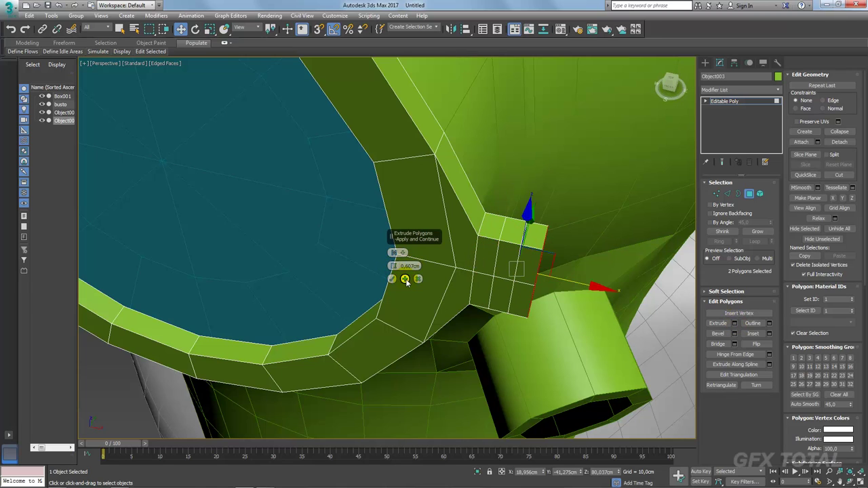
click(392, 279)
alt+middle_drag(407, 284, 685, 241)
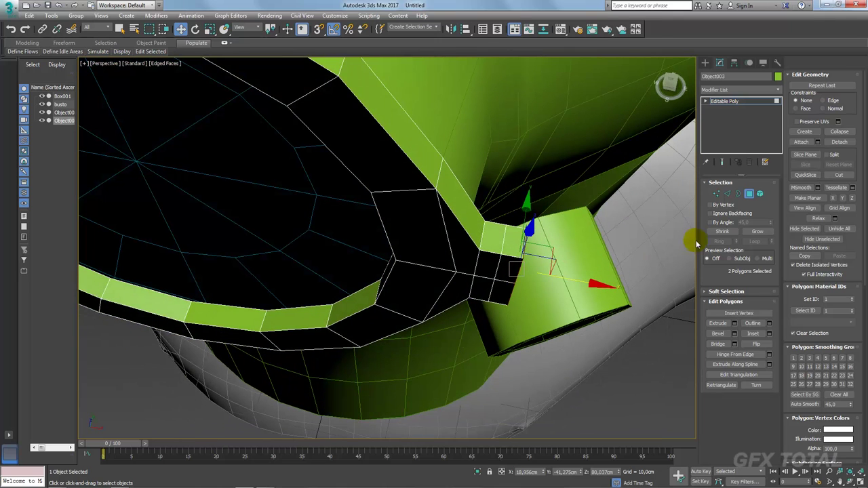
Step: Select edges on the band's end and nudge its vertical edge slightly along Y
click(729, 194)
click(497, 262)
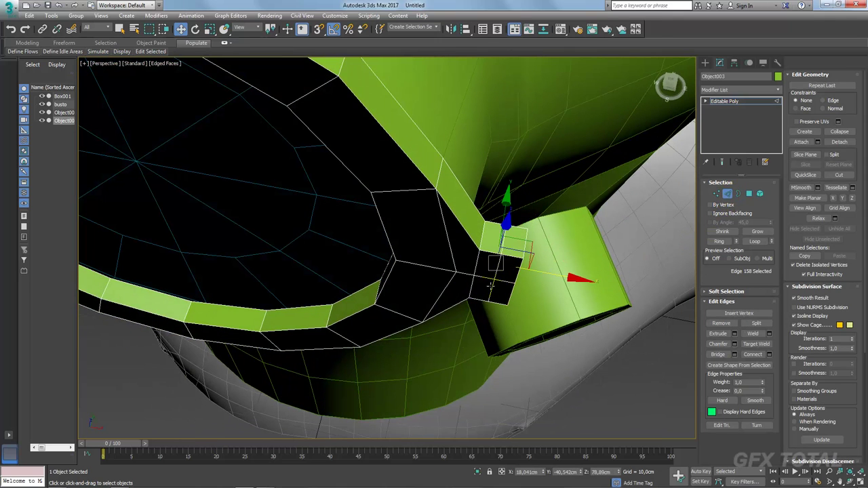
ctrl+click(494, 286)
mouse_move(494, 286)
alt+middle_down()
mouse_move(530, 254)
mouse_move(516, 278)
alt+middle_up()
click(493, 261)
ctrl+click(485, 288)
click(516, 278)
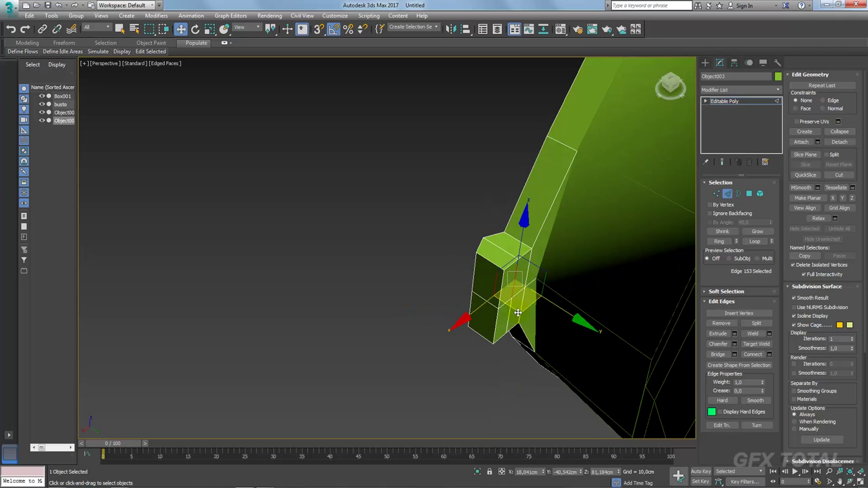
drag(548, 324, 562, 328)
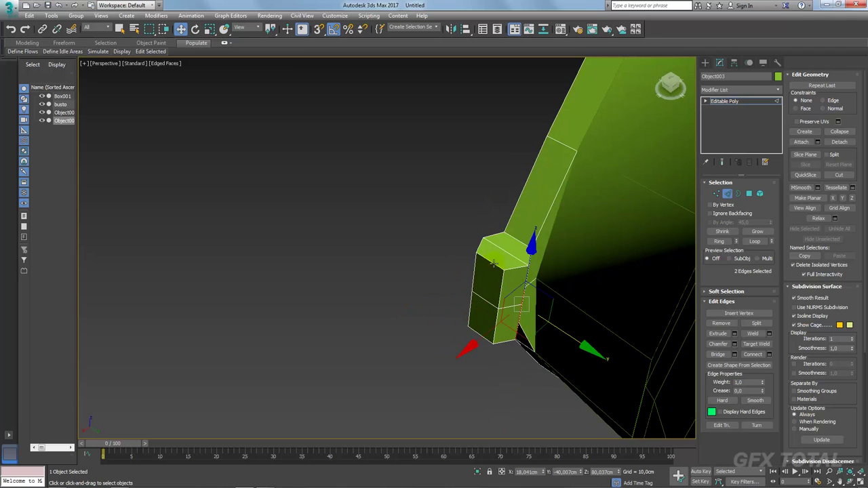
Step: Select the ring of edges along the band plus two edges on the box end
click(493, 263)
click(720, 242)
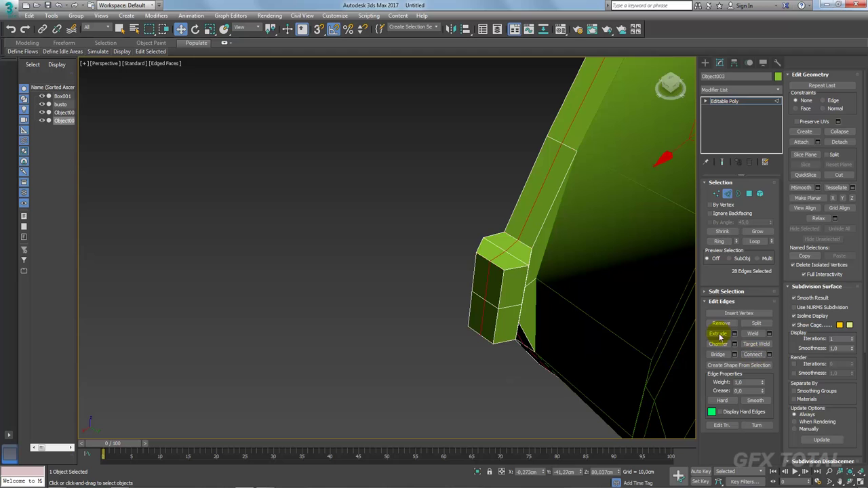
scroll(568, 287, down, 4)
click(578, 335)
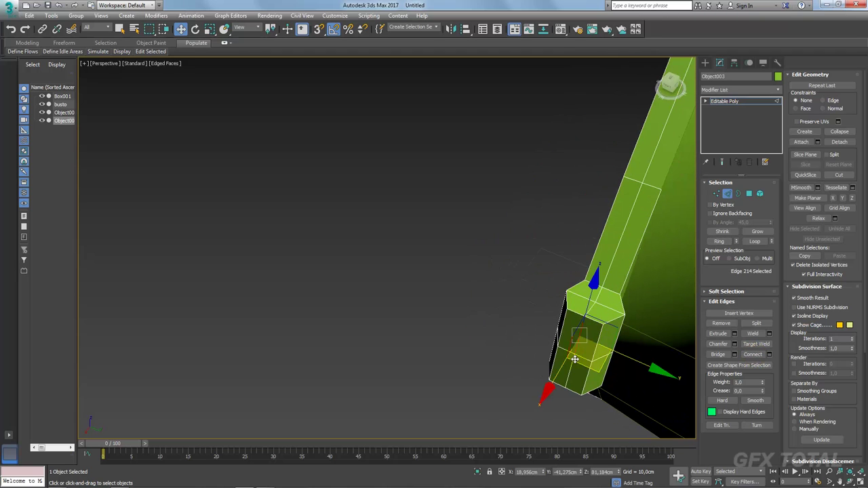
scroll(630, 373, up, 5)
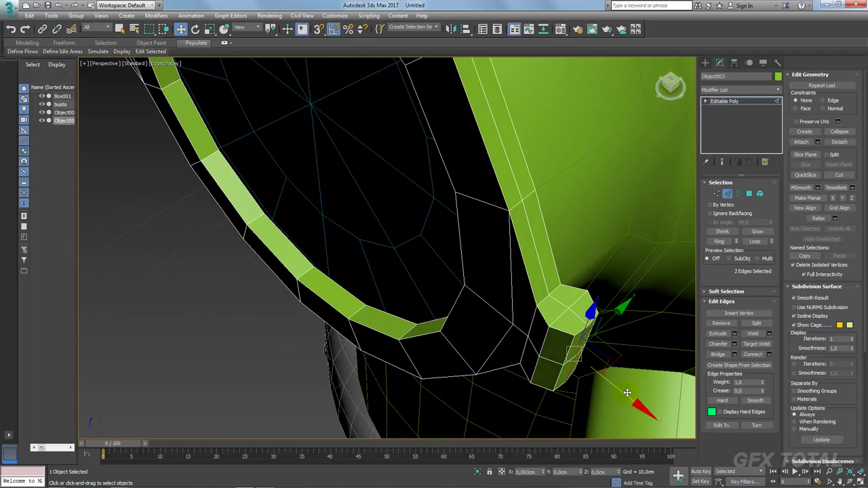
alt+middle_drag(632, 395, 577, 294)
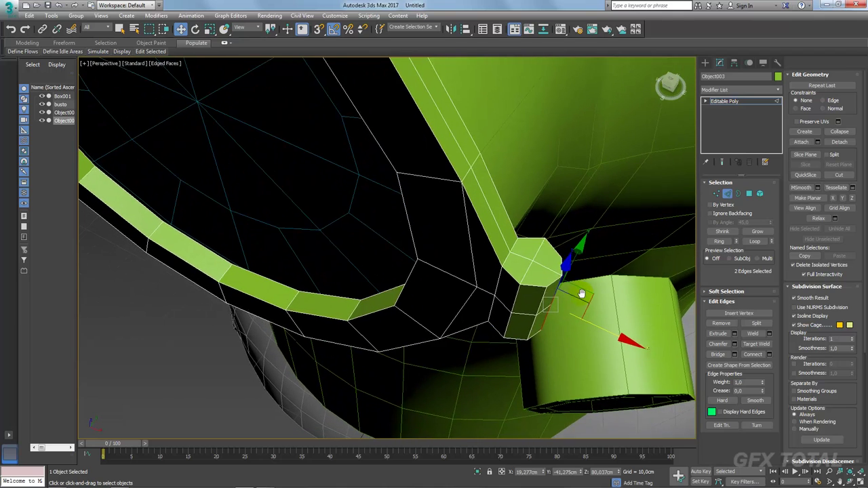
Step: Select the six polygons on the stub's end
click(747, 194)
click(535, 249)
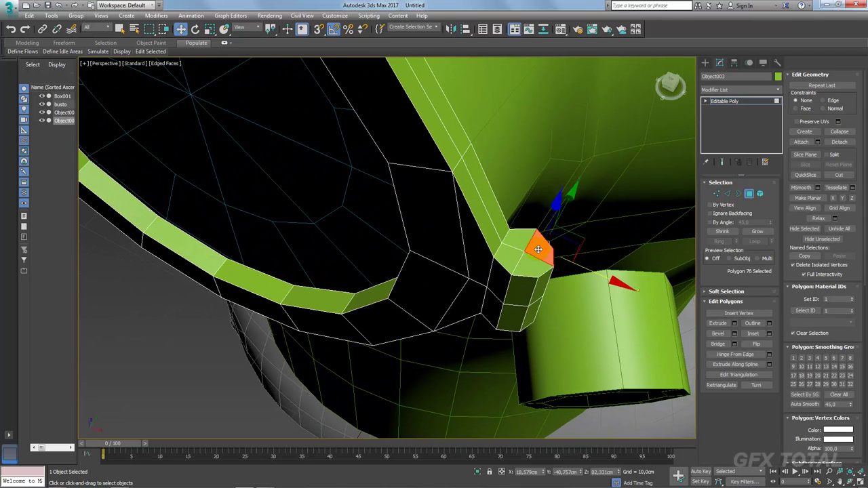
ctrl+click(522, 237)
ctrl+click(507, 257)
alt+middle_drag(541, 270, 551, 275)
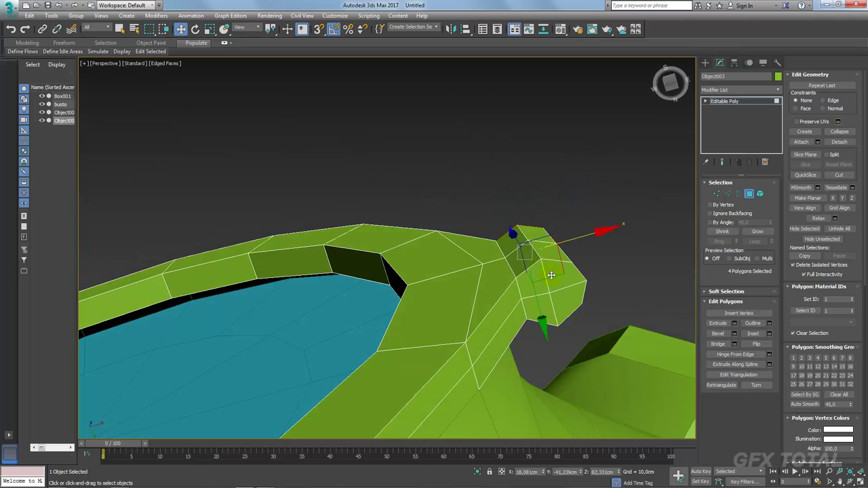
ctrl+click(552, 268)
ctrl+click(539, 302)
ctrl+click(566, 302)
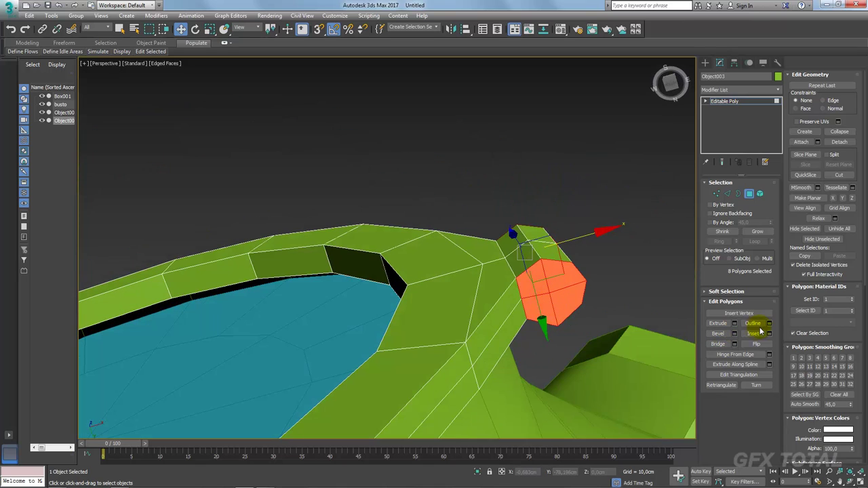
Step: Inset the end faces slightly, shrink them, and delete them to open an octagonal hole
click(769, 334)
drag(396, 267, 396, 264)
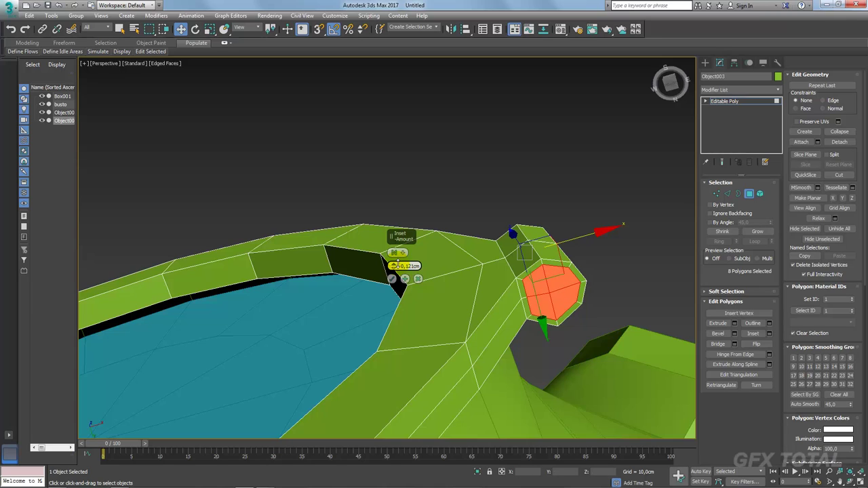
click(391, 279)
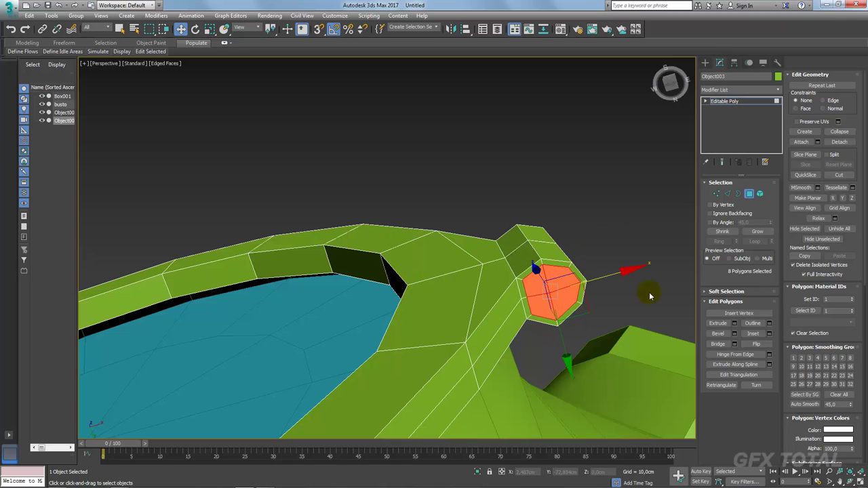
key(r)
drag(571, 261, 566, 271)
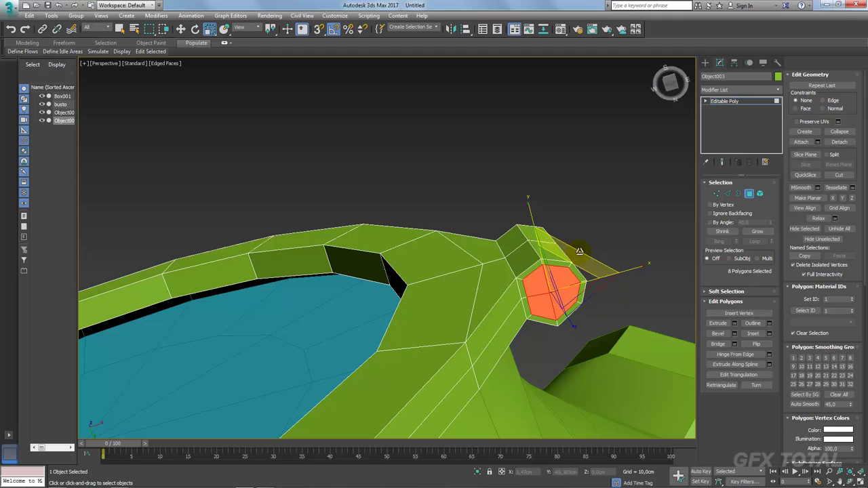
key(Delete)
click(738, 194)
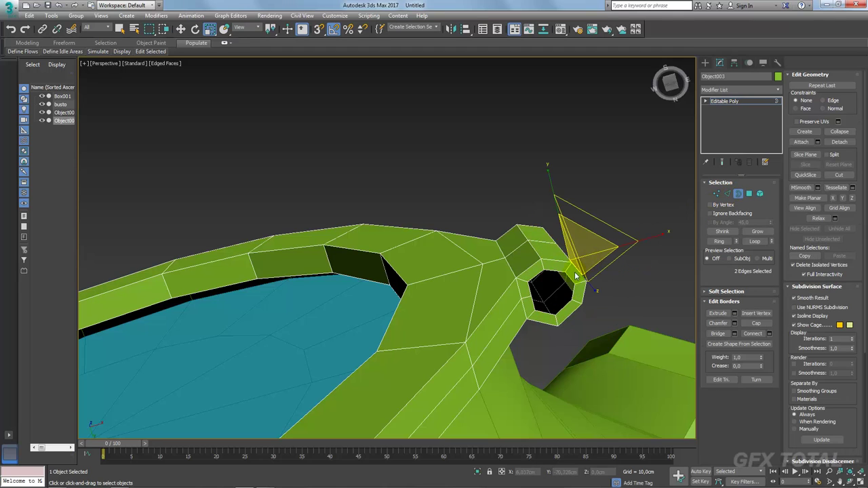
click(759, 90)
drag(780, 106, 768, 397)
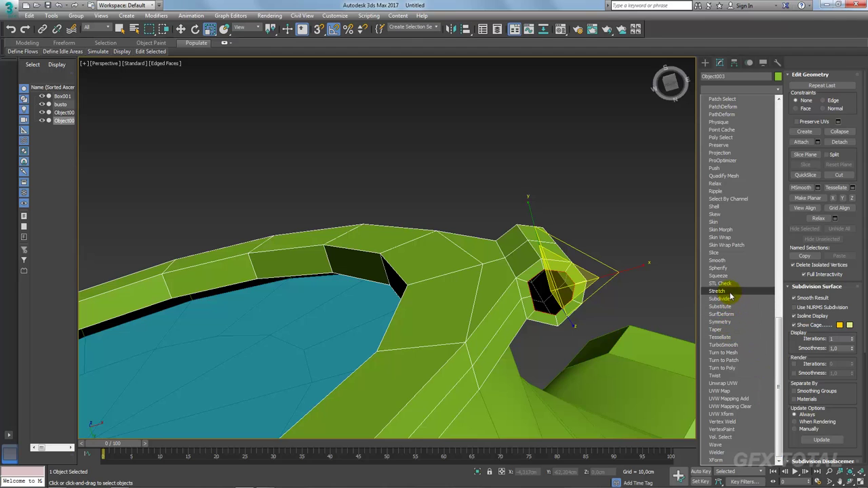
Step: Apply Spherify, collapse the tube to an editable poly, and select its top opening border
click(716, 269)
mouse_move(626, 242)
alt+middle_down()
mouse_move(647, 335)
mouse_move(460, 272)
alt+middle_up()
scroll(463, 288, down, 5)
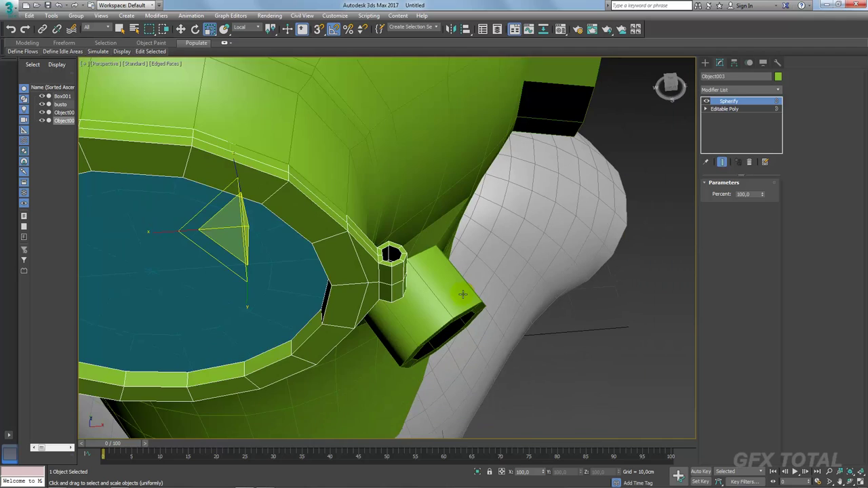
scroll(406, 281, up, 3)
right_click(404, 240)
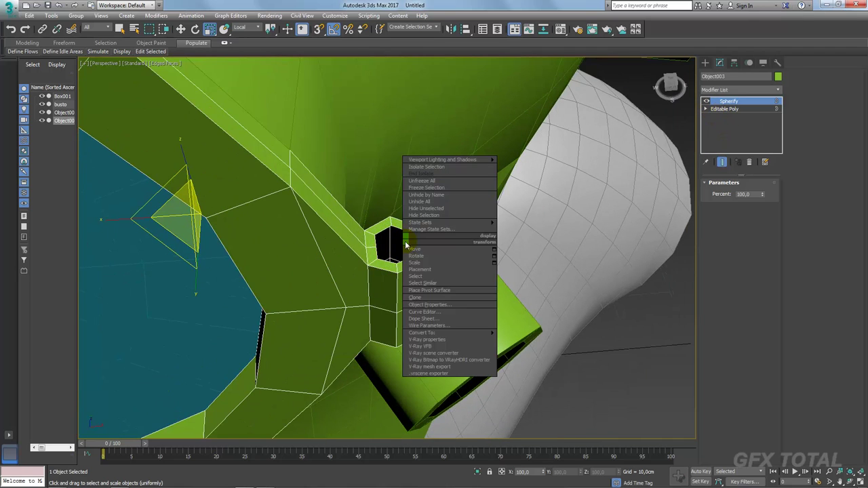
click(522, 339)
click(738, 193)
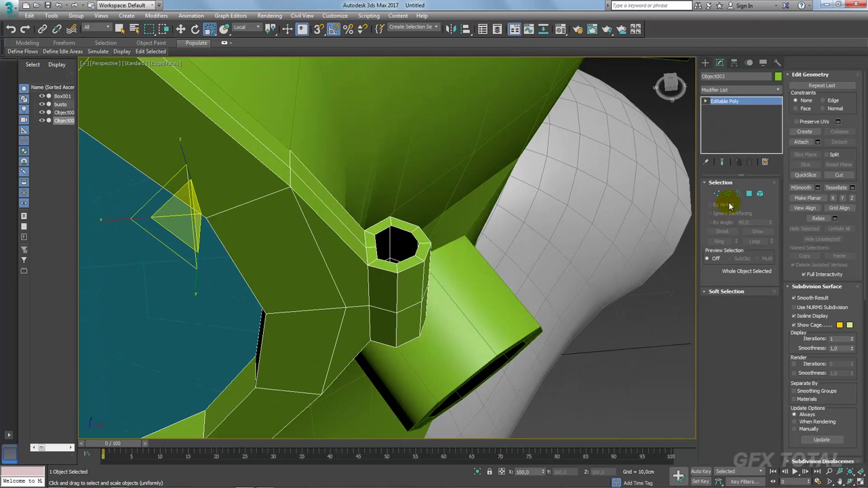
click(399, 254)
click(412, 238)
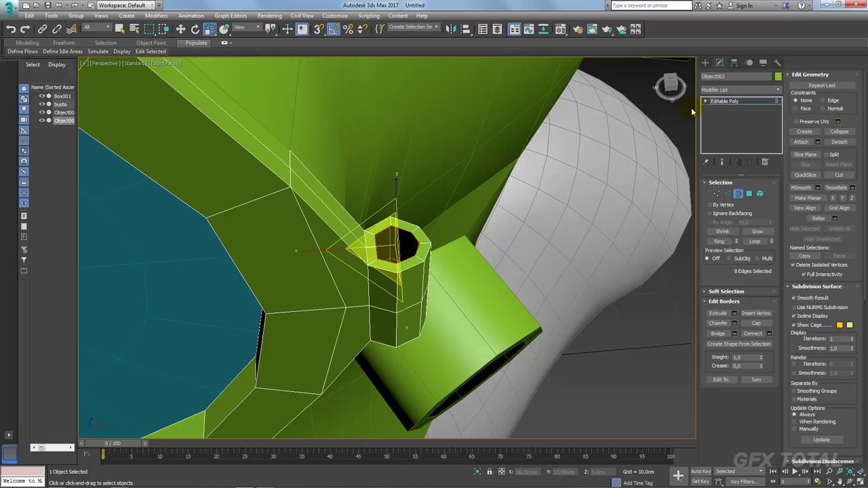
Step: Add a Symmetry modifier from the Modifier List, then delete it
click(773, 88)
drag(776, 98, 786, 380)
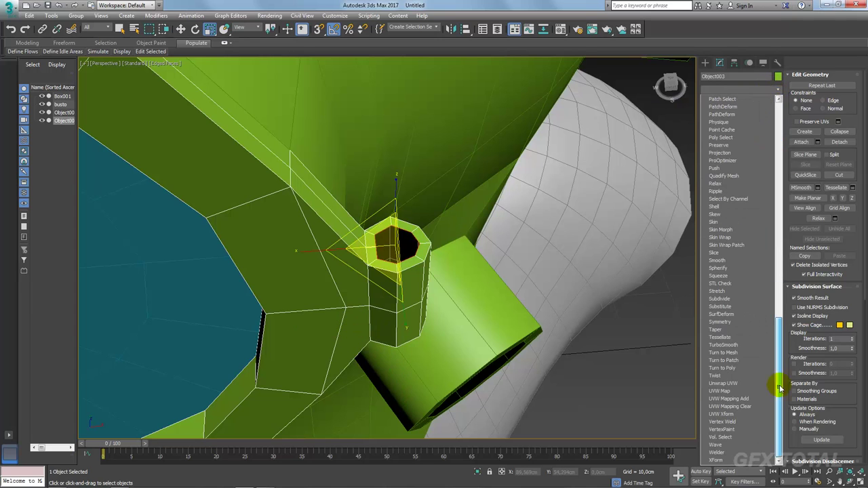
click(721, 322)
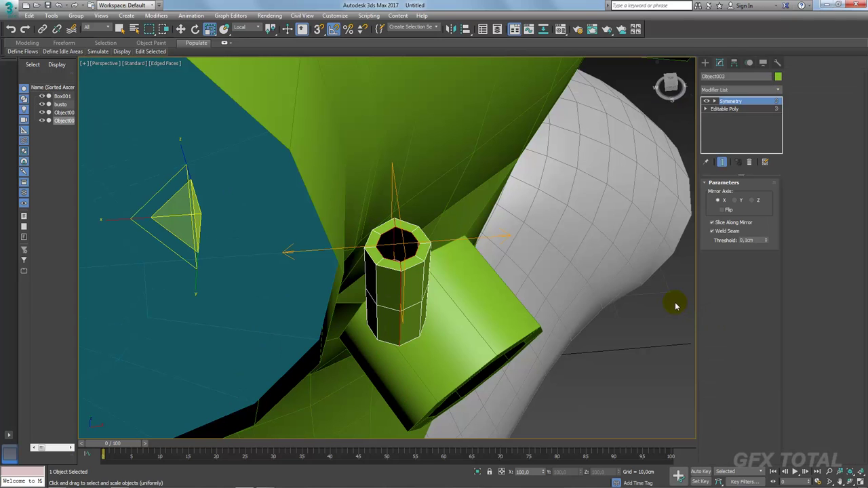
click(749, 161)
Step: Add a 100% Spherify modifier again and collapse it into the editable poly
click(778, 90)
drag(777, 109, 780, 380)
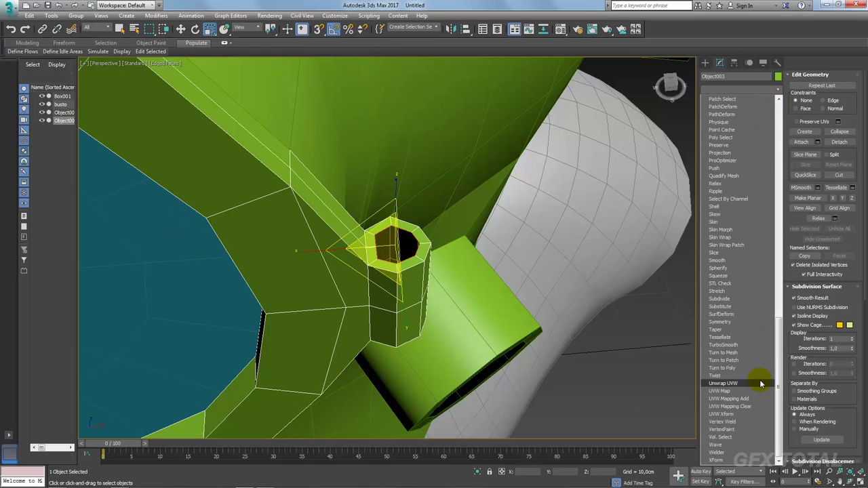
click(724, 268)
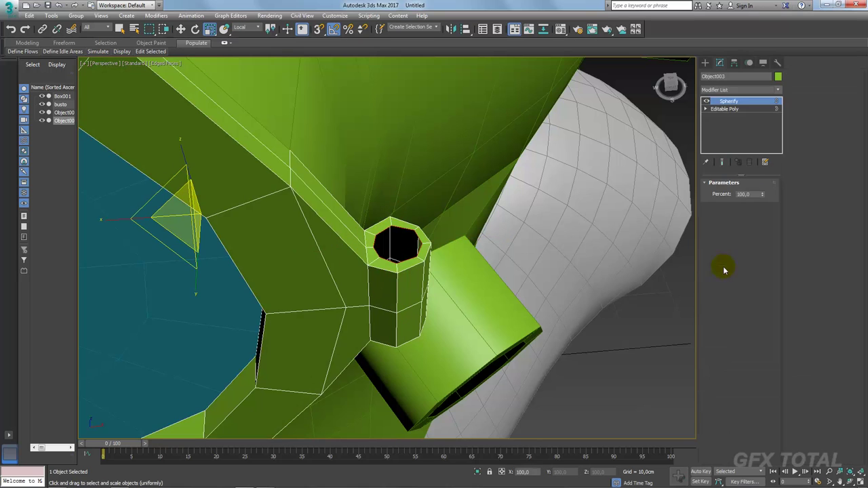
right_click(402, 246)
mouse_move(419, 340)
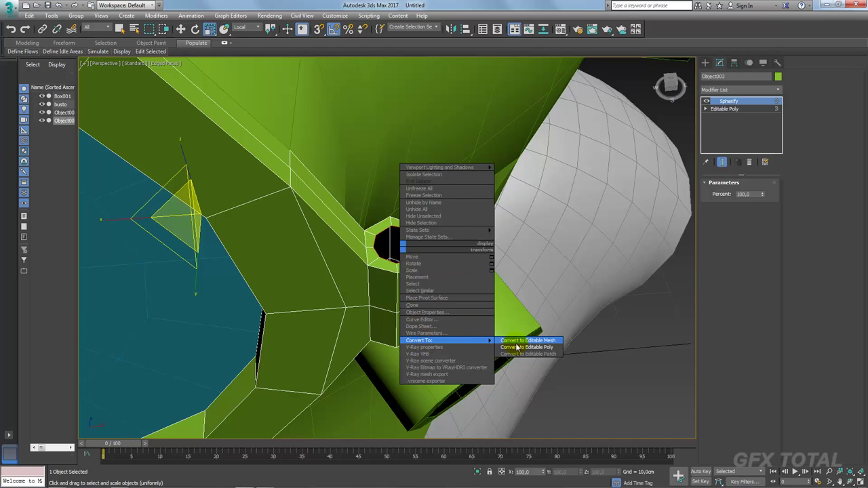
click(516, 347)
click(738, 193)
Step: Shift-scale the tube's opening border inward to 94%
mouse_move(461, 240)
alt+middle_down()
mouse_move(460, 276)
mouse_move(448, 240)
mouse_move(443, 266)
mouse_move(414, 246)
alt+middle_up()
key(w)
scroll(422, 240, up, 3)
key(r)
drag(407, 301, 397, 298)
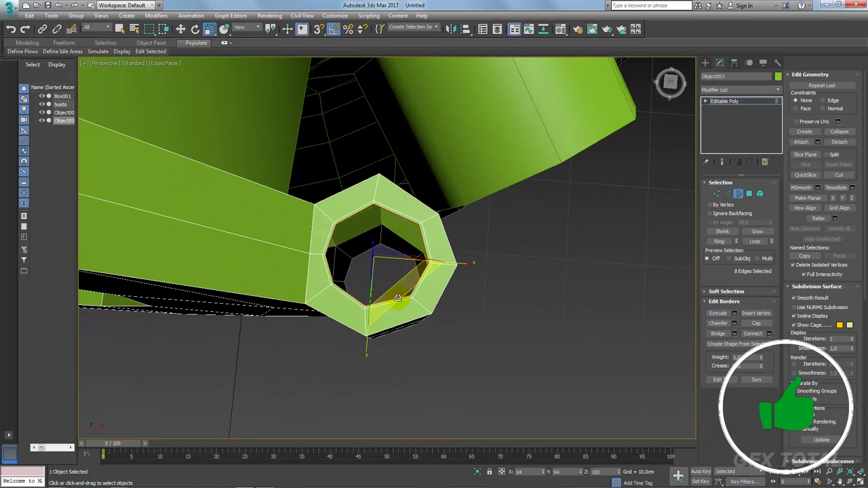
alt+middle_drag(678, 324, 583, 285)
key(w)
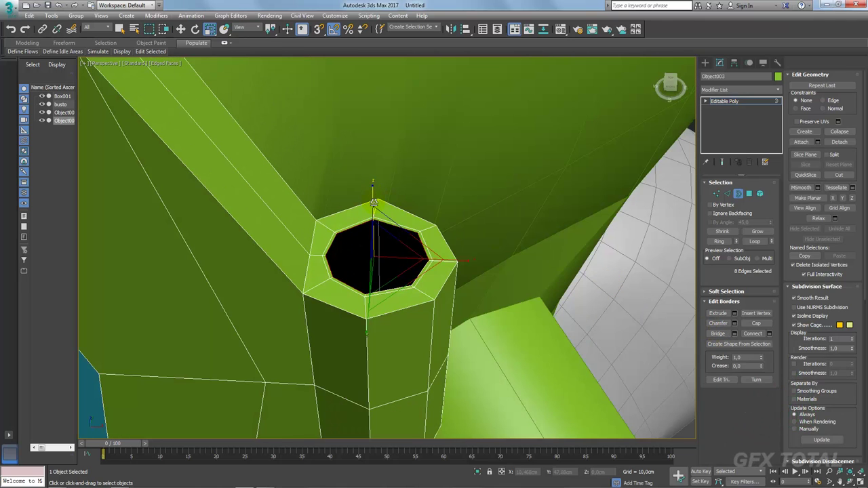
drag(271, 29, 271, 53)
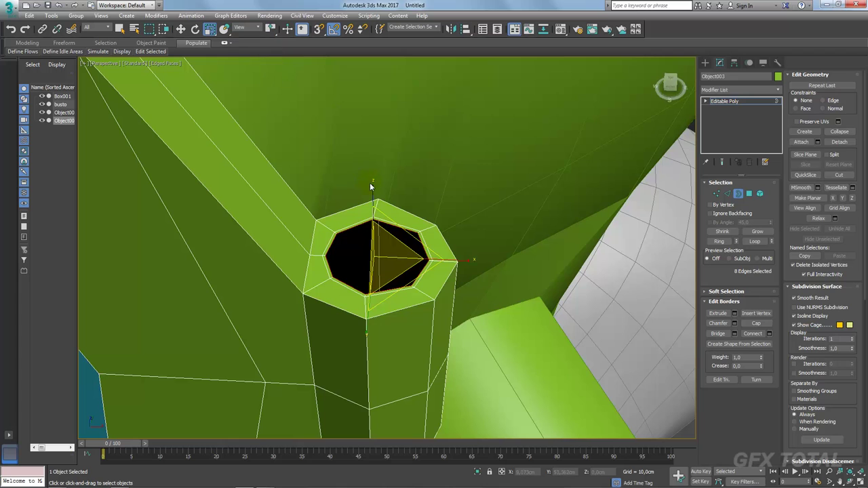
drag(371, 196, 371, 173)
mouse_move(517, 175)
alt+middle_down()
mouse_move(388, 181)
mouse_move(427, 229)
mouse_move(360, 237)
mouse_move(373, 241)
alt+middle_up()
Step: Add the inner border loop, scale both loops inward and flatter, then return to object level
alt+middle_drag(311, 298, 379, 263)
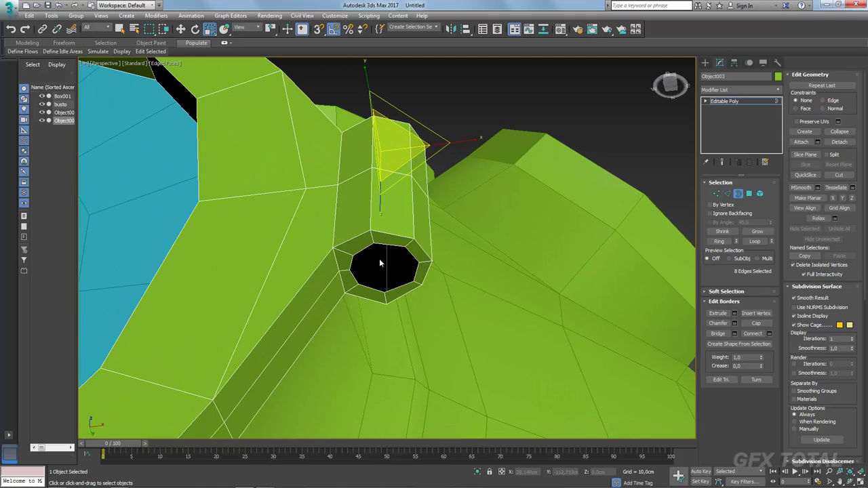
alt+middle_drag(405, 231, 426, 337)
alt+middle_drag(436, 274, 442, 350)
ctrl+click(434, 248)
alt+middle_drag(434, 248, 401, 298)
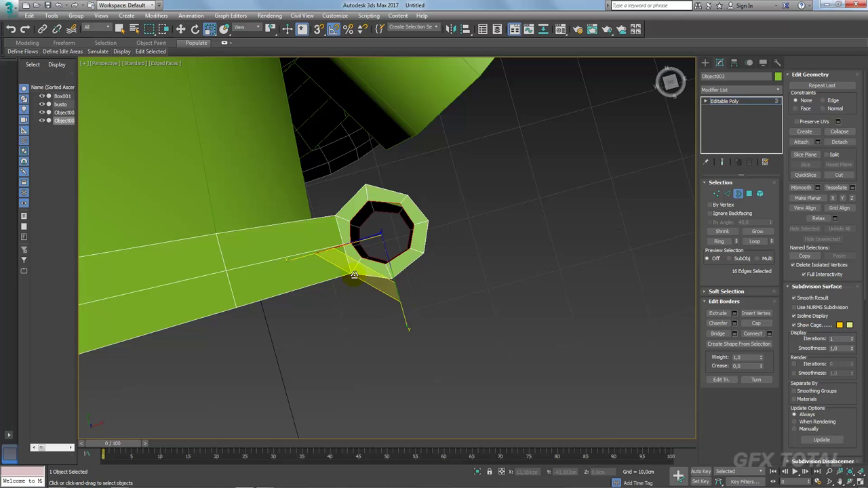
drag(354, 278, 357, 276)
alt+middle_drag(360, 274, 384, 170)
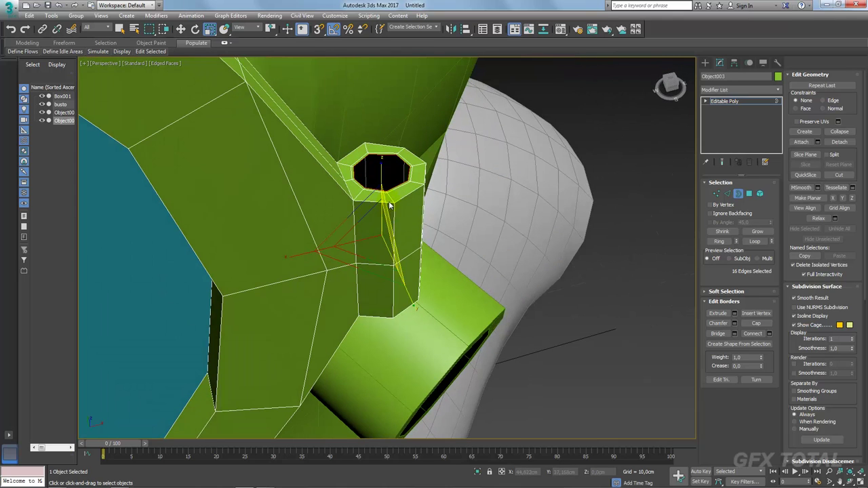
drag(381, 163, 381, 167)
click(744, 242)
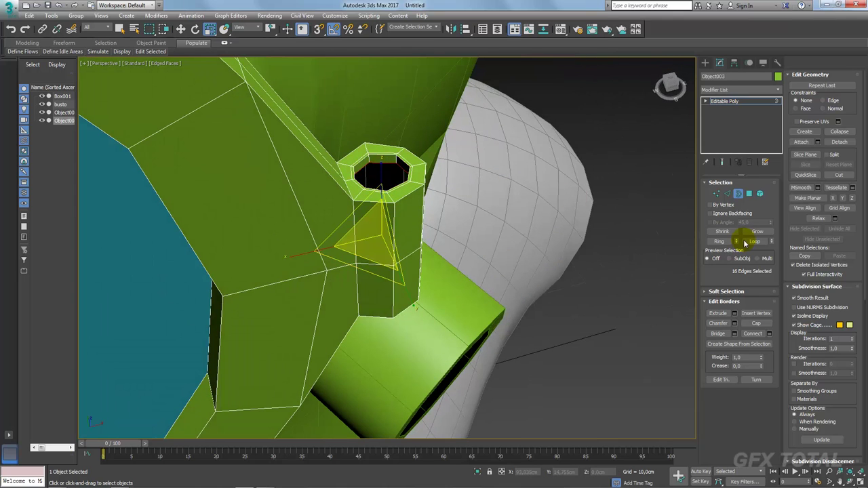
alt+middle_drag(474, 213, 656, 145)
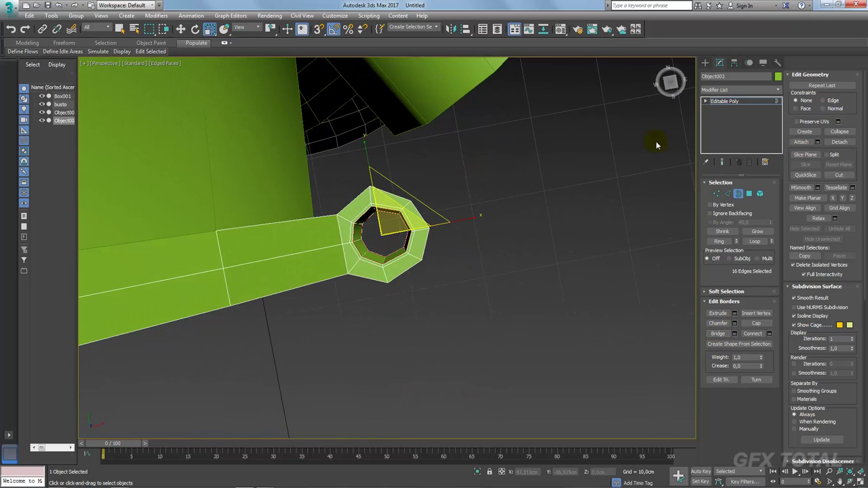
click(746, 103)
mouse_move(508, 265)
alt+middle_down()
mouse_move(452, 343)
mouse_move(446, 309)
alt+middle_up()
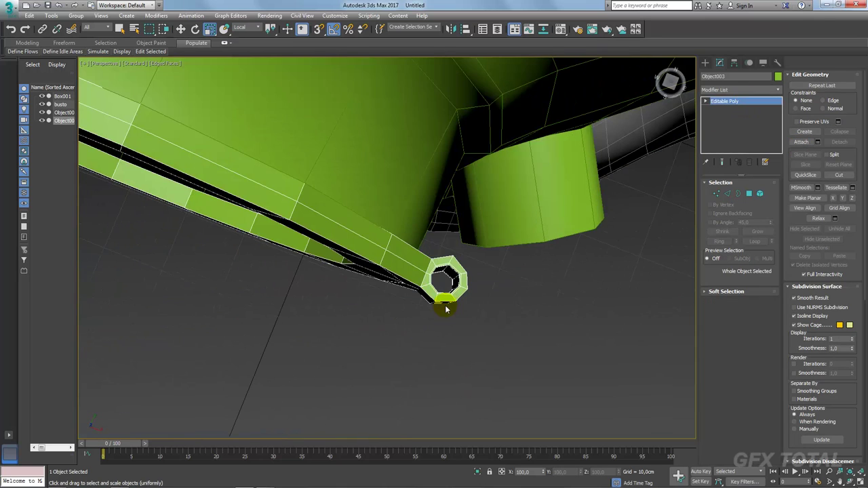
Step: In the Top view, move three corner vertices up-right onto a neighbouring vertex
key(t)
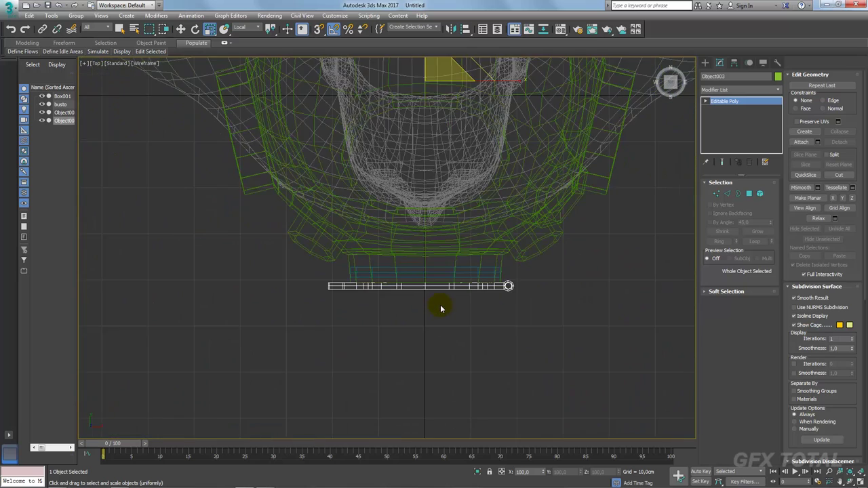
scroll(513, 291, up, 3)
scroll(492, 249, up, 2)
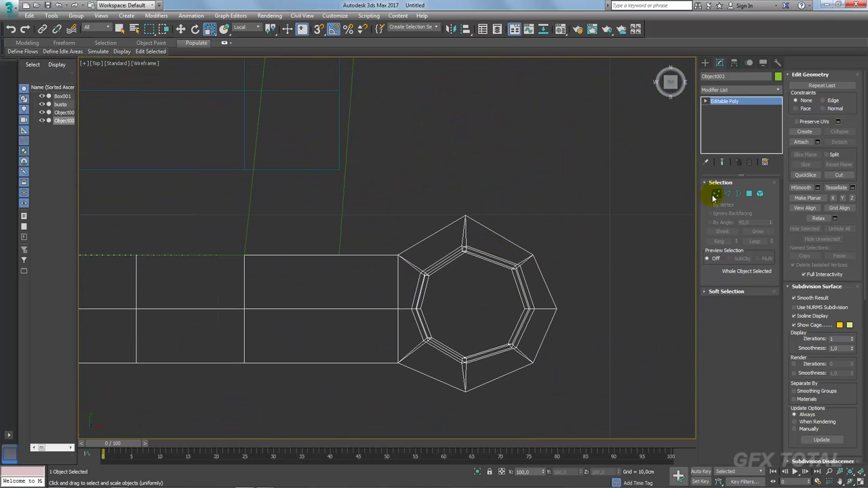
click(716, 194)
drag(606, 217, 537, 261)
key(w)
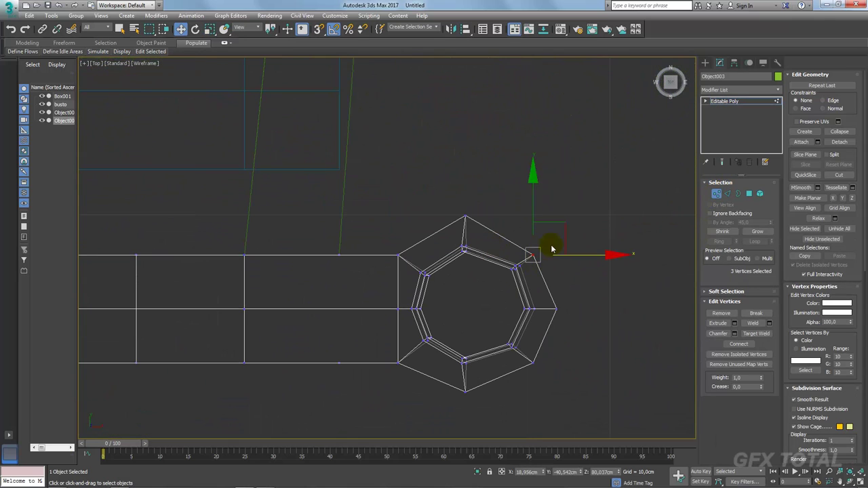
drag(562, 223, 566, 216)
drag(451, 232, 460, 220)
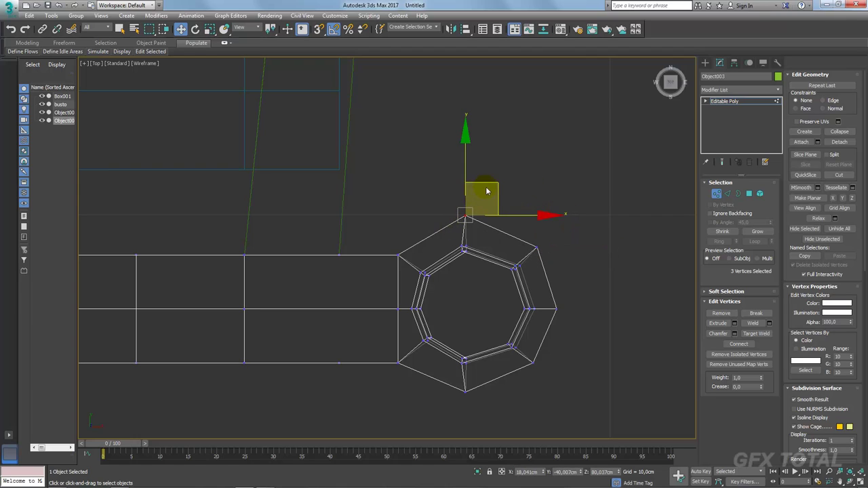
Step: Shift the ring's left vertices right and line up the top vertices with Make Planar X
click(393, 309)
click(398, 254)
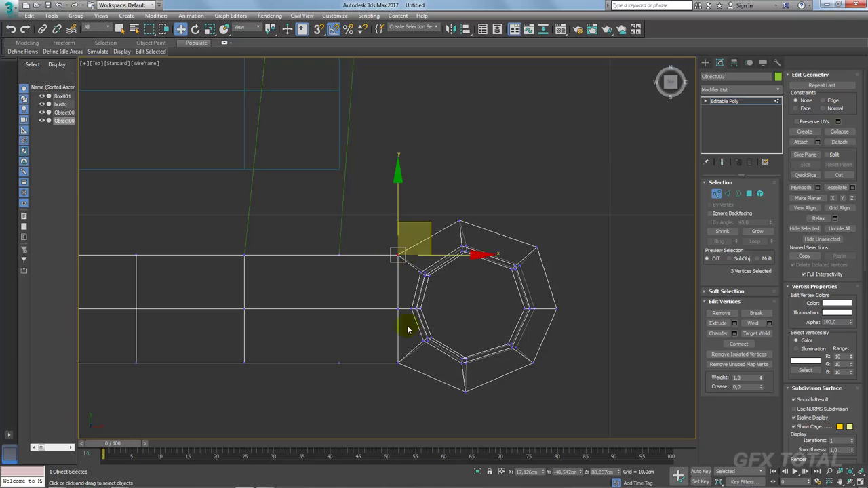
ctrl+click(406, 367)
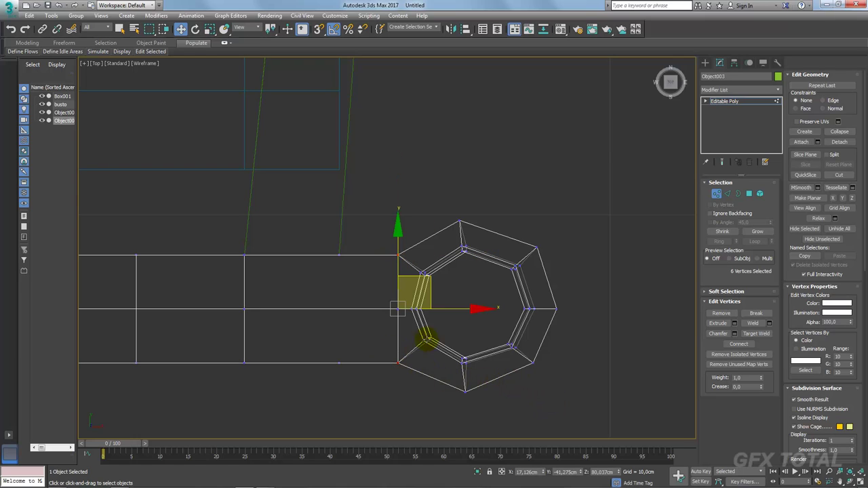
mouse_move(454, 327)
mouse_down()
mouse_move(461, 309)
mouse_move(462, 322)
mouse_move(437, 310)
mouse_up()
click(398, 309)
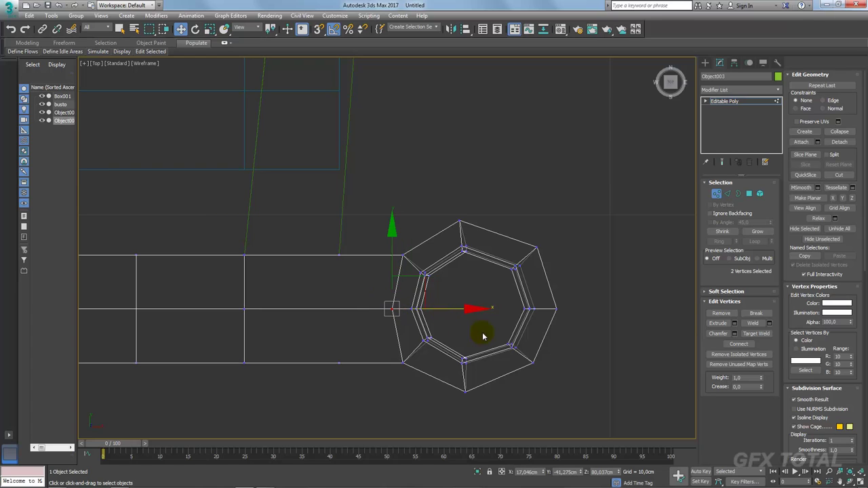
click(556, 309)
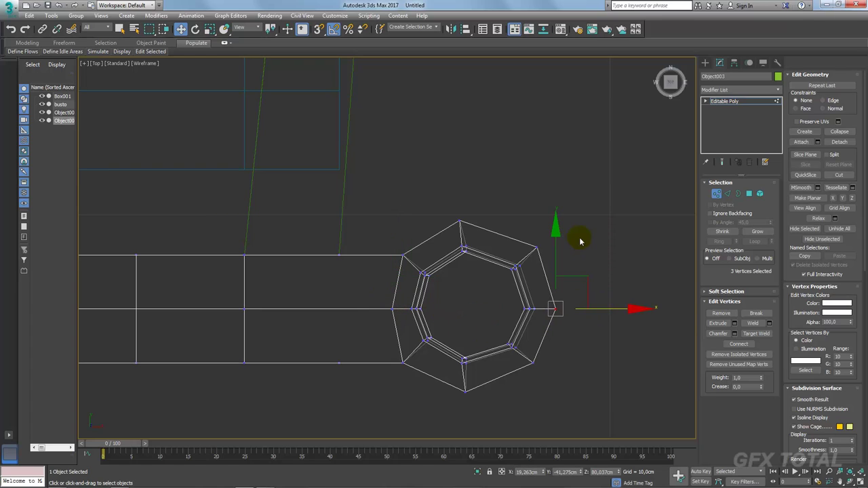
click(535, 248)
click(461, 222)
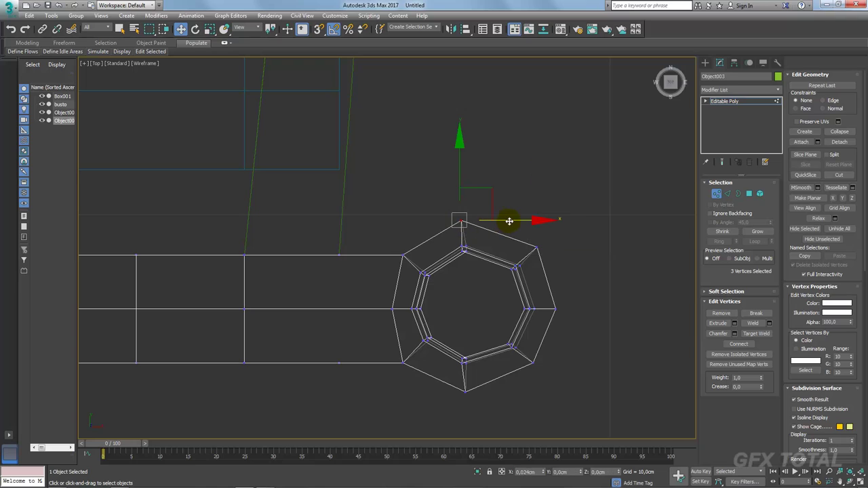
ctrl+click(479, 259)
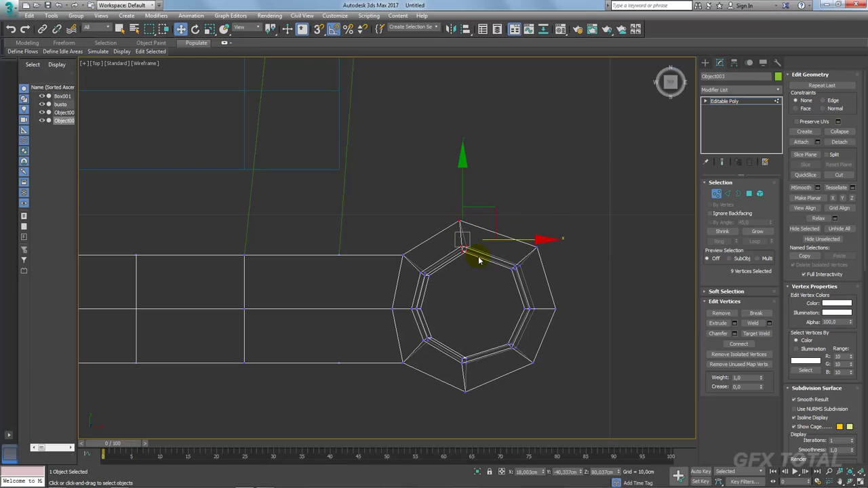
click(832, 198)
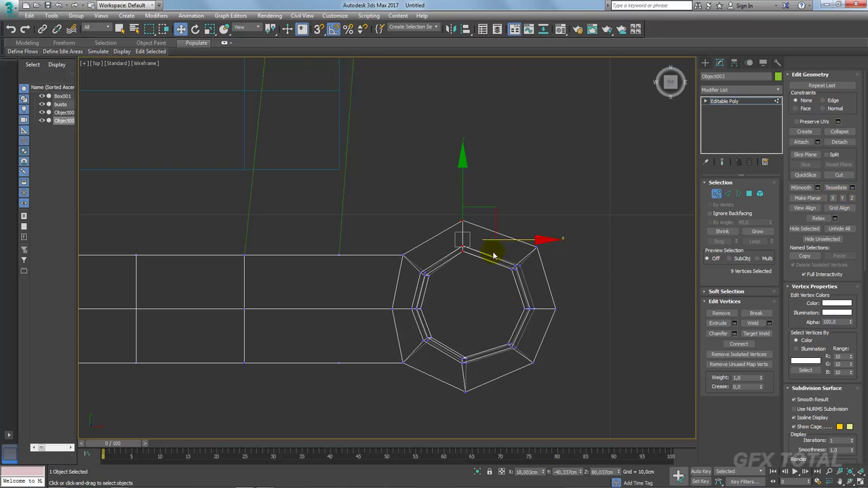
Step: Nudge the top and bottom ring vertices right and adjust the lower-right ones, undoing a stray Make Planar
click(483, 344)
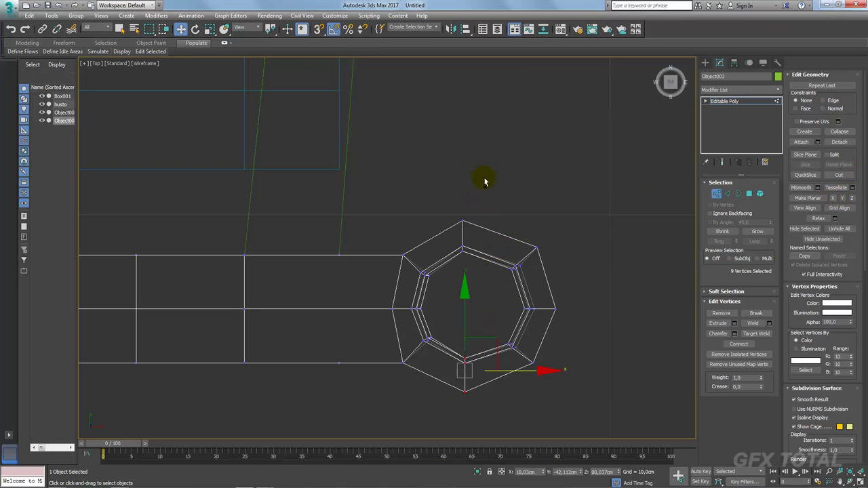
ctrl+click(463, 252)
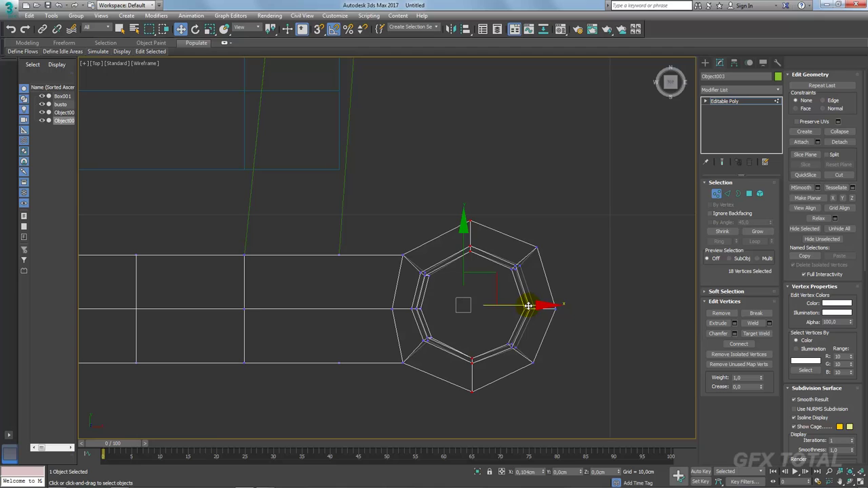
drag(529, 305, 562, 318)
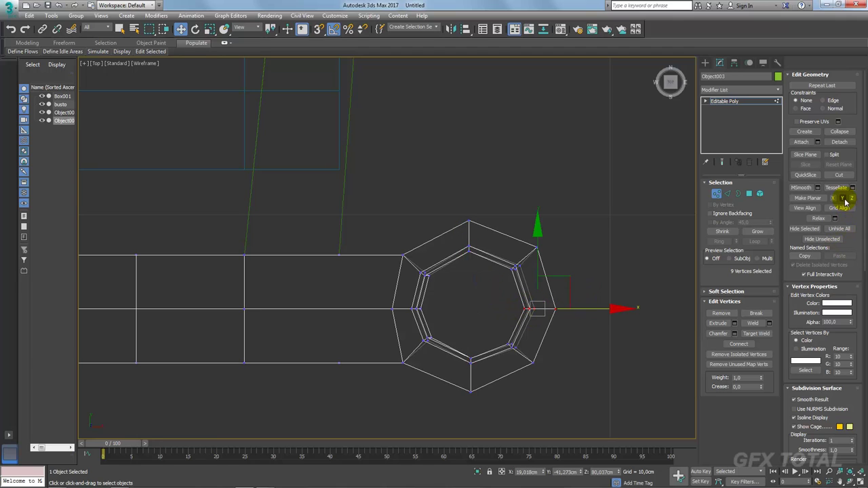
drag(390, 264, 436, 326)
middle_drag(436, 326, 446, 312)
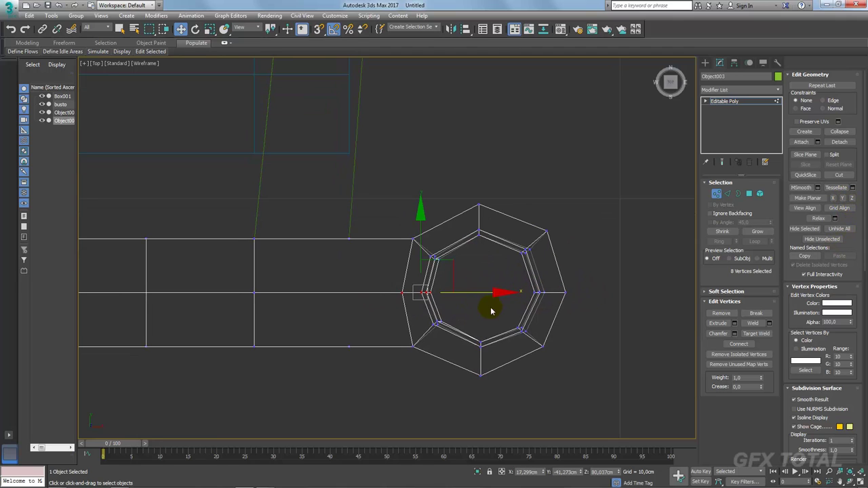
drag(541, 347, 555, 359)
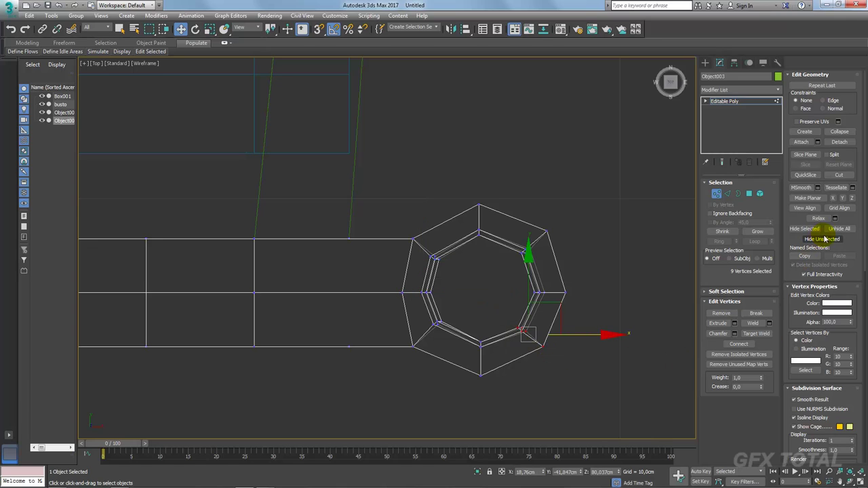
click(807, 199)
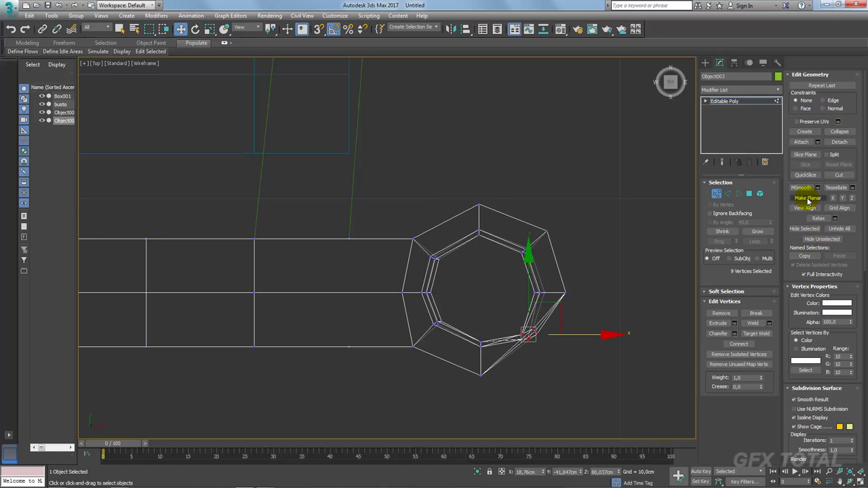
key(ctrl+z)
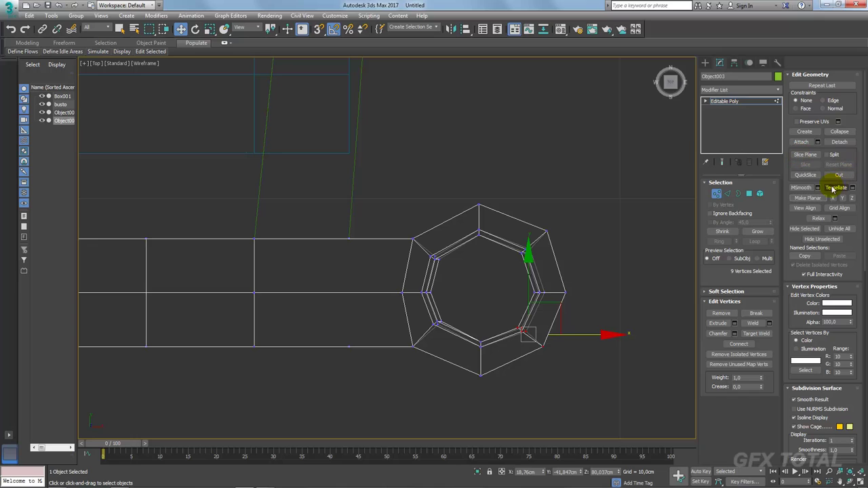
middle_drag(596, 252, 593, 223)
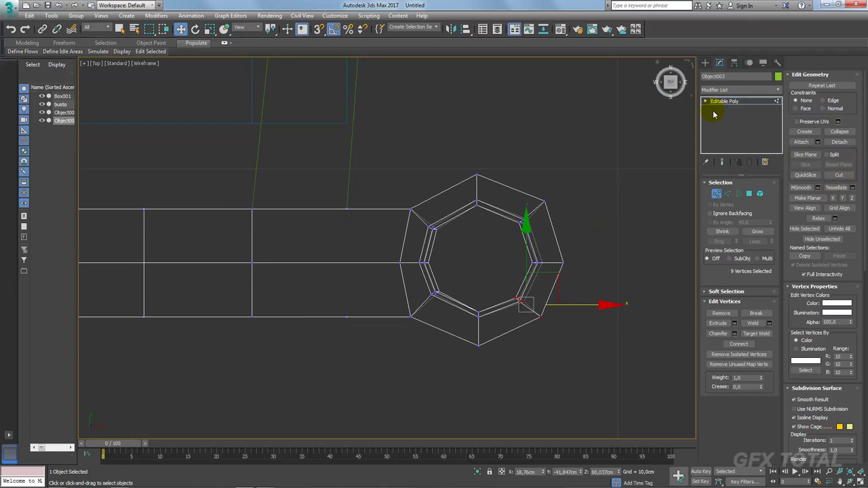
drag(558, 276, 561, 278)
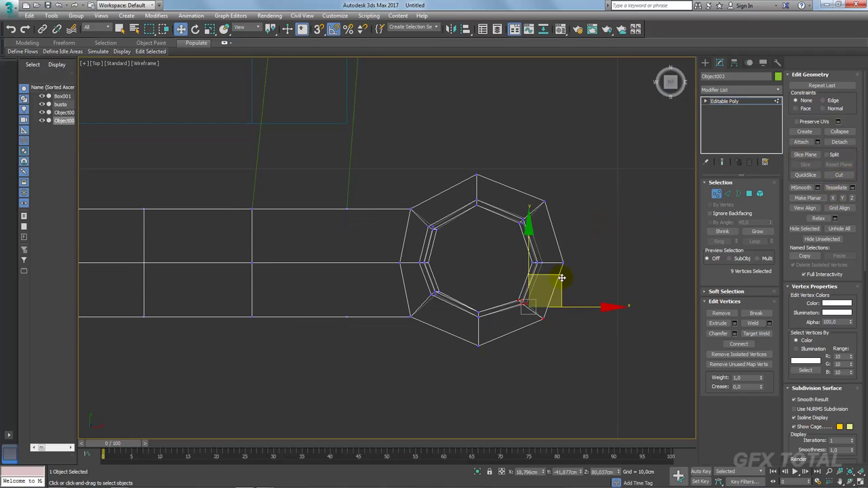
key(p)
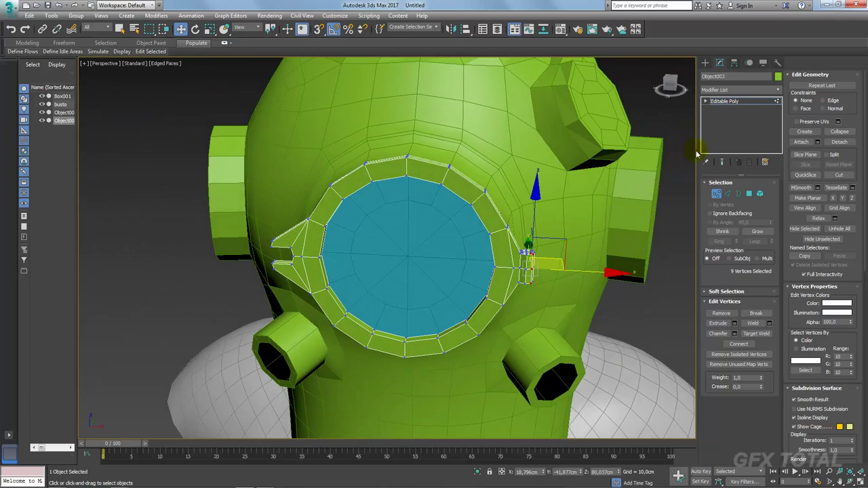
Step: Compare with the reference photo and select the helmet body beside the front porthole
click(734, 102)
alt+middle_drag(513, 242, 515, 241)
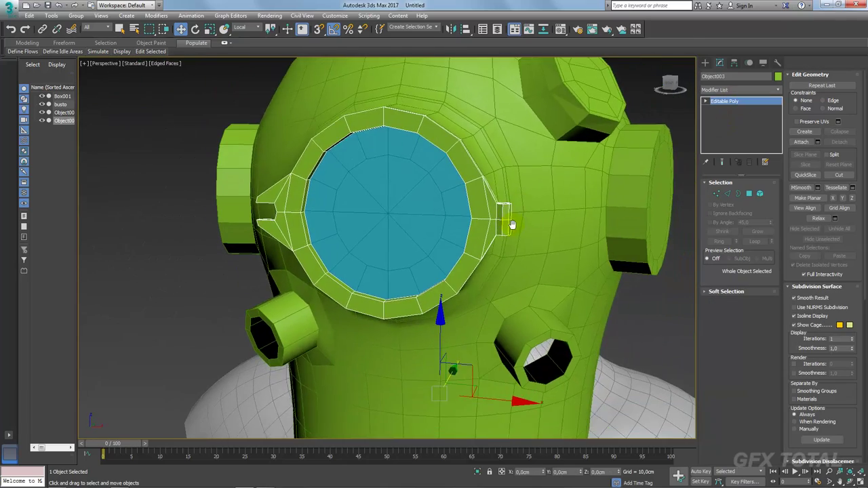
key(alt+Tab)
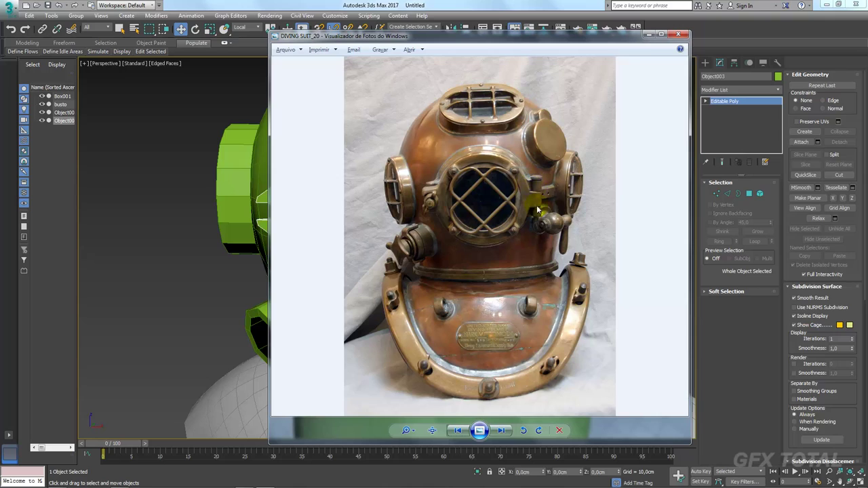
key(alt+Tab)
alt+middle_drag(531, 213, 483, 204)
click(485, 227)
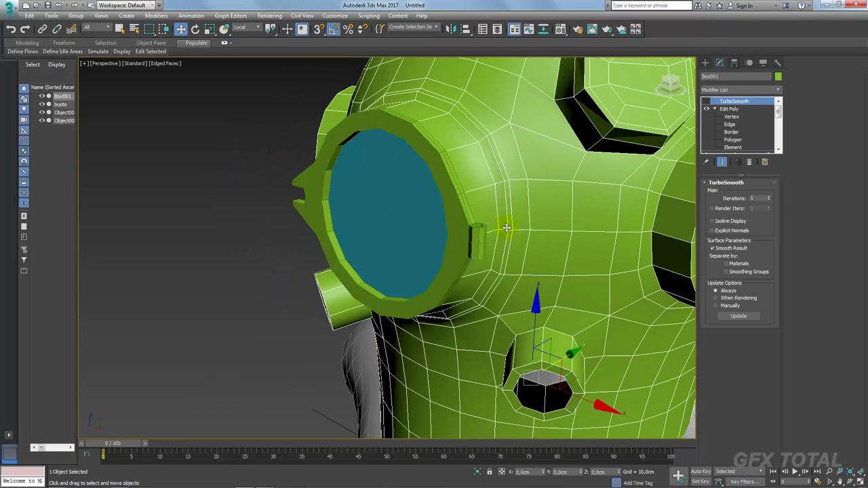
scroll(490, 233, up, 2)
scroll(354, 174, up, 2)
scroll(416, 229, up, 2)
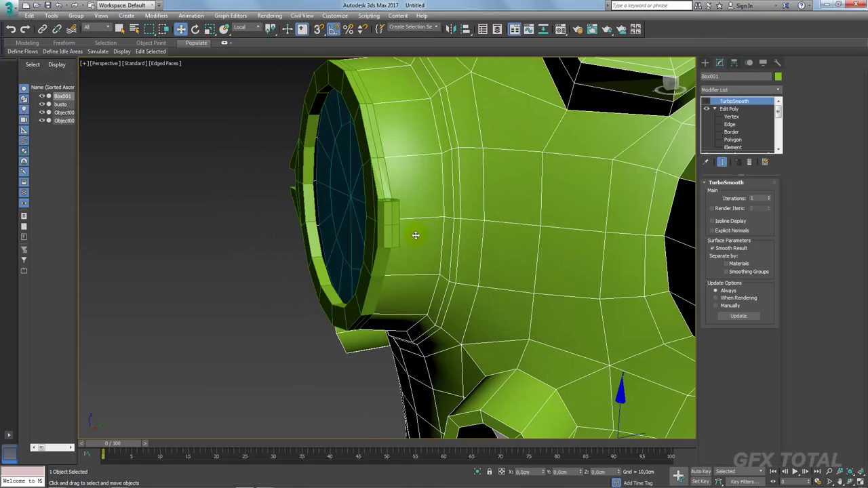
click(387, 217)
mouse_move(388, 217)
alt+middle_down()
mouse_move(458, 229)
mouse_move(428, 198)
alt+middle_up()
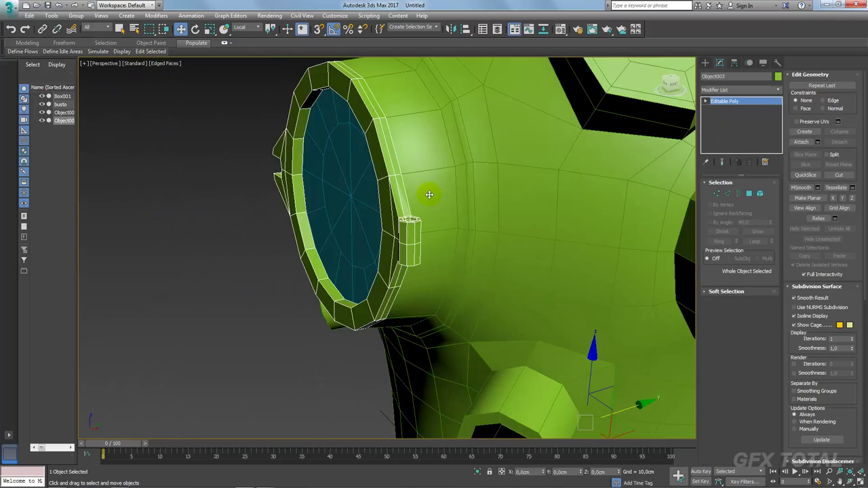
click(428, 198)
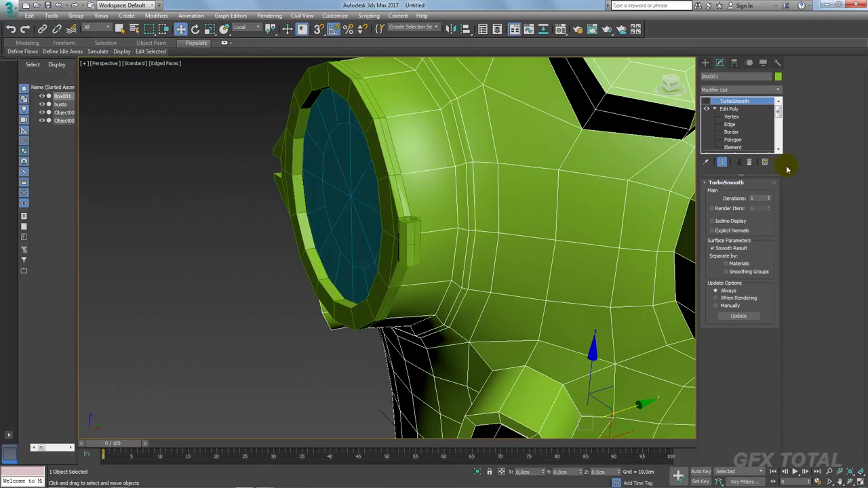
Step: In Polygon mode, start selecting the band of faces beside the front porthole
click(732, 139)
click(433, 199)
ctrl+click(435, 243)
mouse_move(436, 243)
alt+middle_down()
mouse_move(470, 224)
mouse_move(479, 230)
alt+middle_up()
ctrl+click(463, 207)
ctrl+click(463, 251)
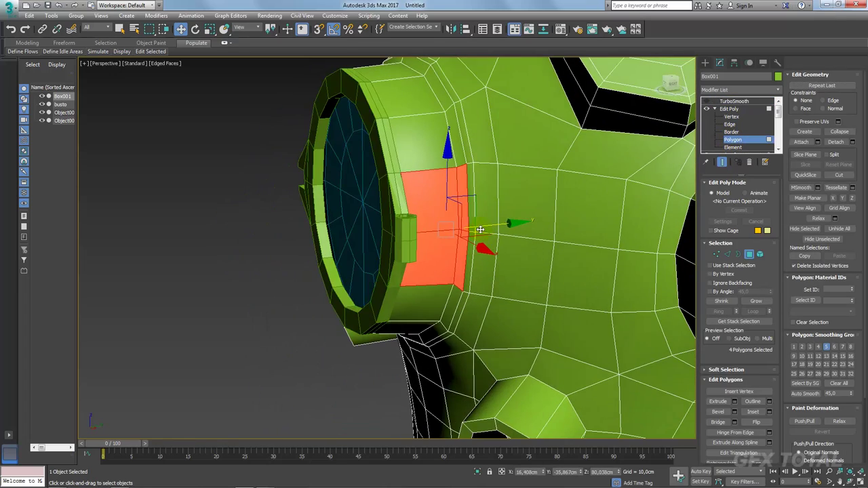
ctrl+click(471, 227)
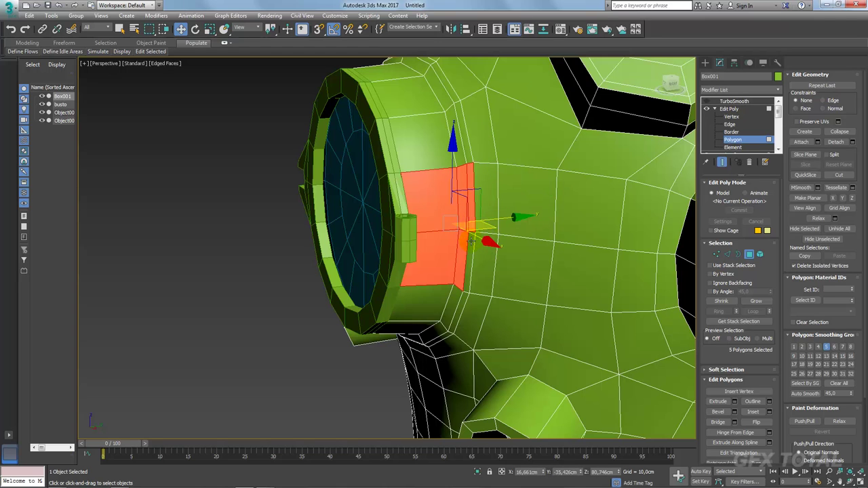
ctrl+click(482, 264)
ctrl+click(492, 203)
ctrl+click(529, 204)
ctrl+click(536, 251)
Step: Extend the band selection out to its right edge, totalling 16 polygons
key(alt+Tab)
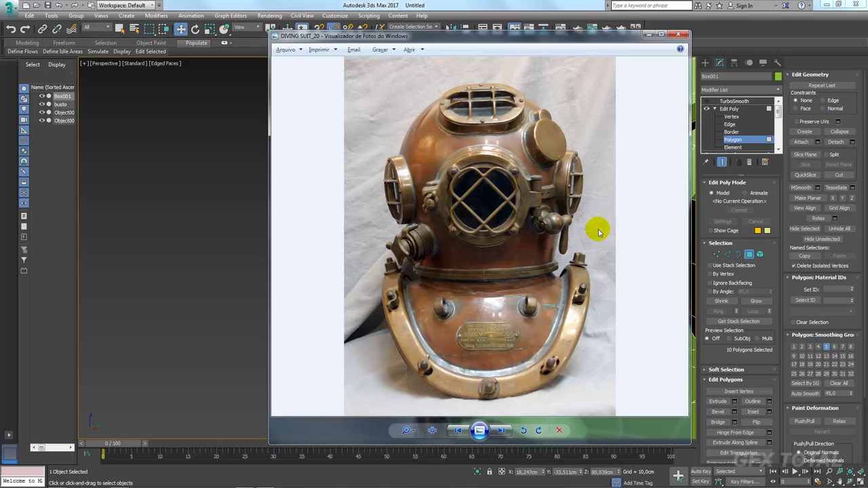
key(alt+Tab)
mouse_move(543, 223)
alt+middle_down()
mouse_move(494, 242)
mouse_move(500, 236)
alt+middle_up()
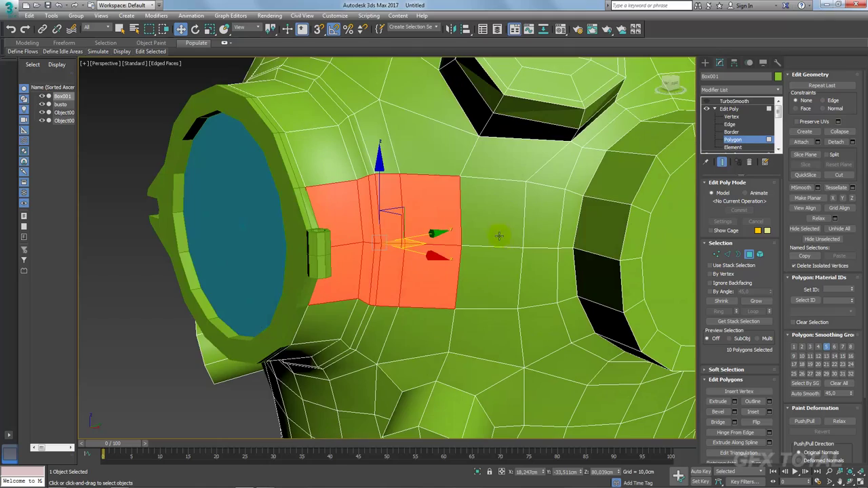
ctrl+click(473, 220)
ctrl+click(492, 275)
ctrl+click(542, 217)
ctrl+click(537, 262)
mouse_move(536, 262)
alt+middle_down()
mouse_move(560, 223)
mouse_move(564, 259)
alt+middle_up()
ctrl+click(560, 227)
ctrl+click(563, 251)
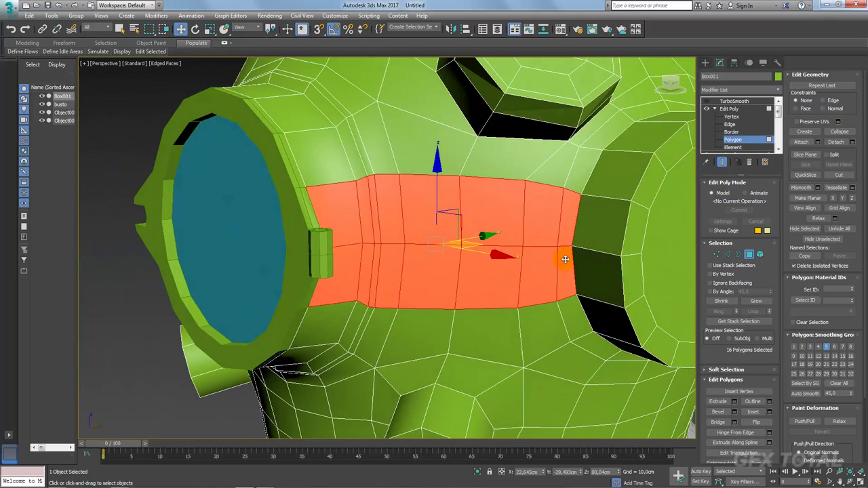
Step: Inset the 16-face band by roughly 1.46 cm using the Inset caddy
click(734, 400)
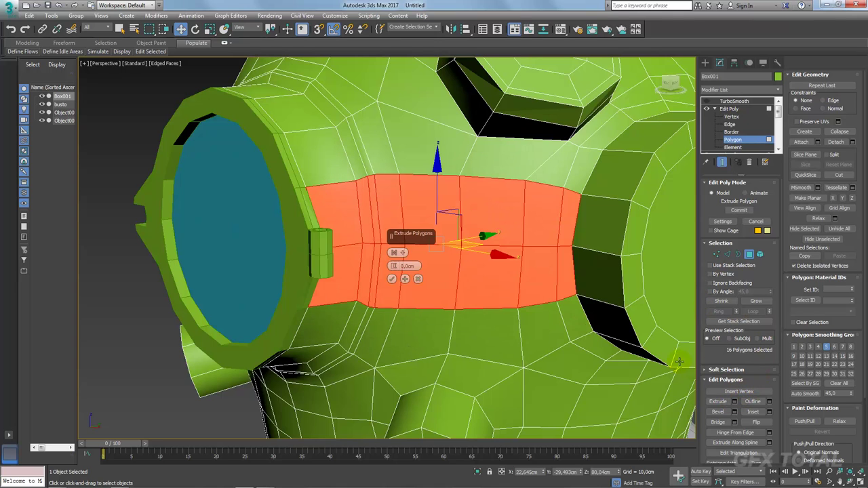
click(417, 280)
alt+middle_drag(637, 319, 704, 317)
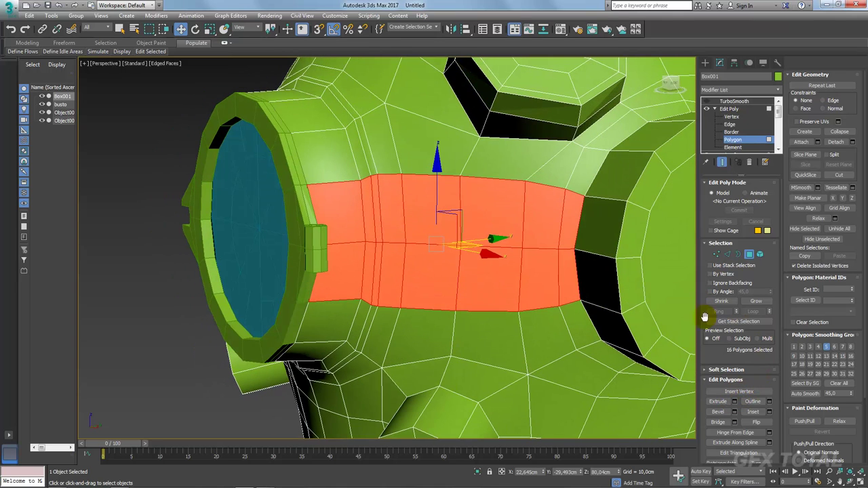
click(768, 412)
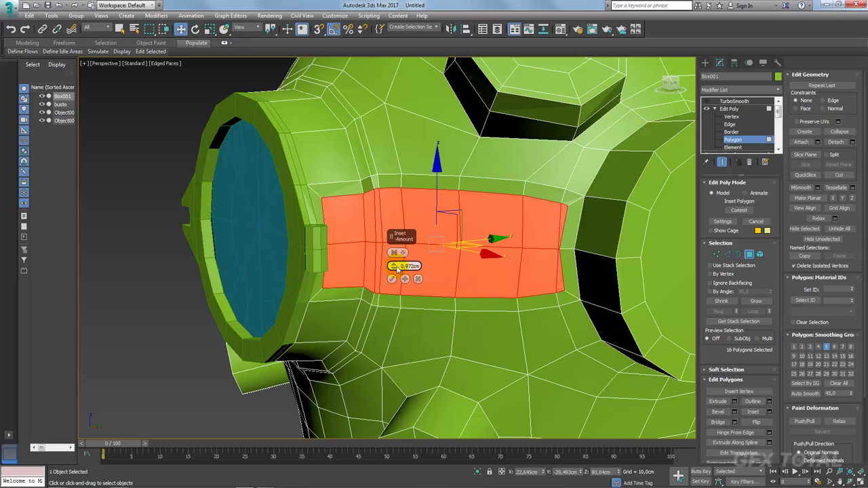
mouse_move(397, 268)
mouse_down()
mouse_move(398, 259)
mouse_move(393, 266)
mouse_up()
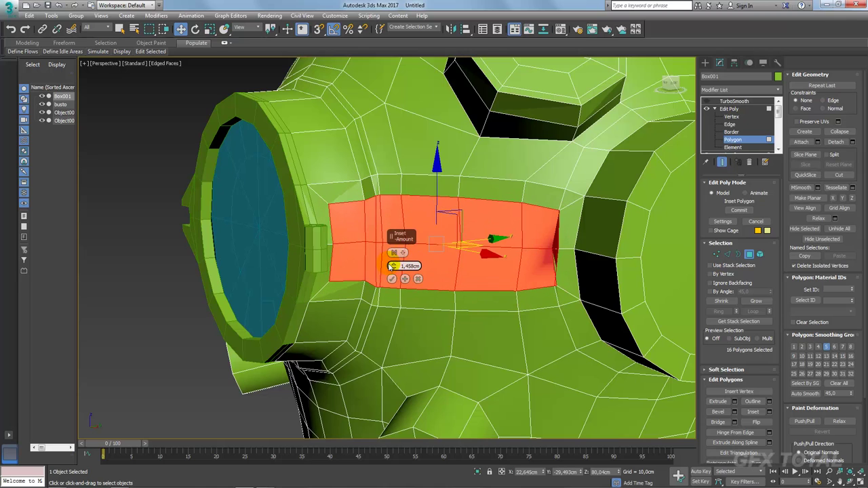
click(391, 280)
Step: Select the edge loop across the band, constrain to Edge, then scale and lower it
click(730, 255)
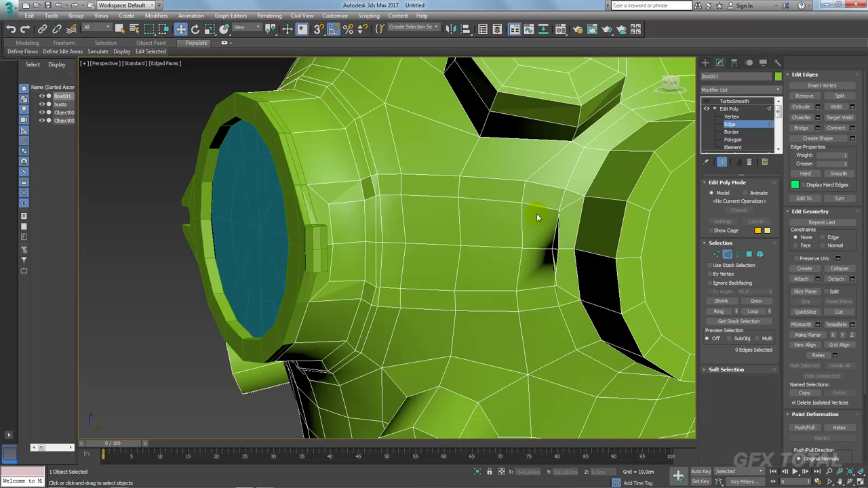
double_click(537, 207)
alt+middle_drag(536, 208, 546, 219)
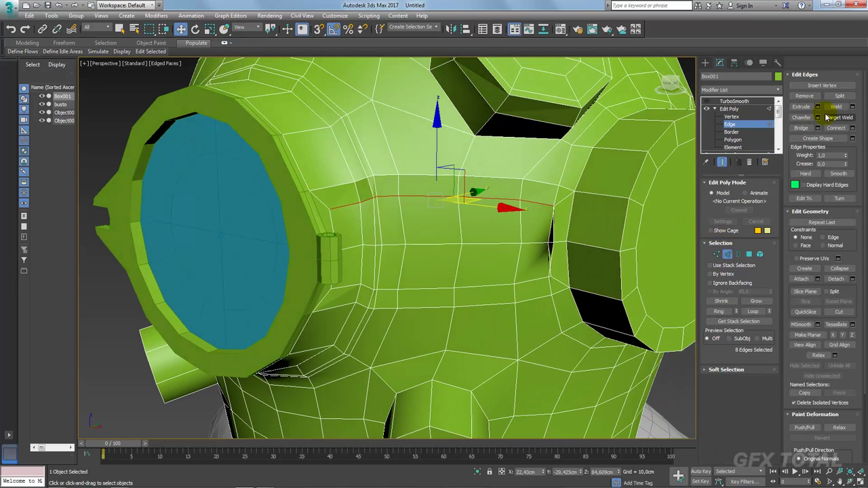
click(834, 238)
key(r)
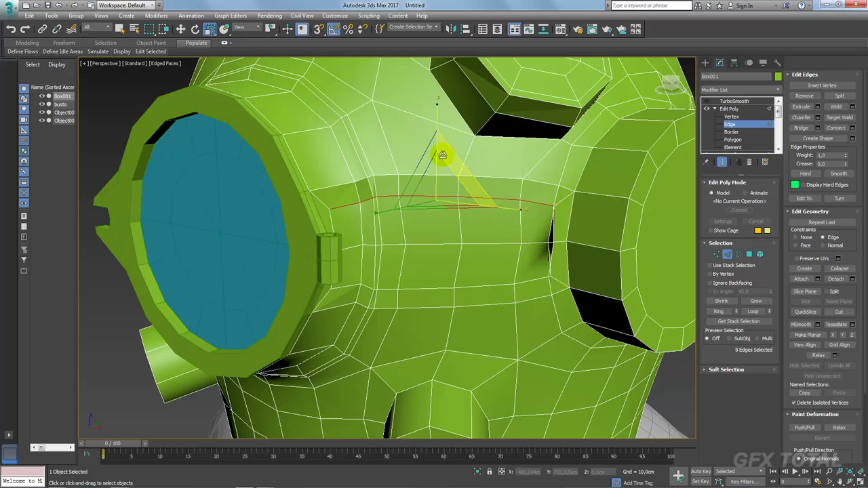
drag(439, 112, 442, 164)
key(w)
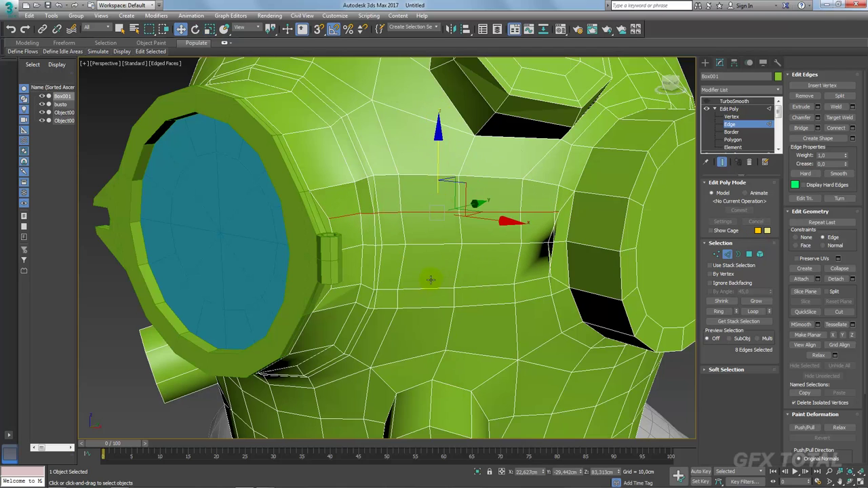
drag(436, 148, 434, 230)
key(e)
key(r)
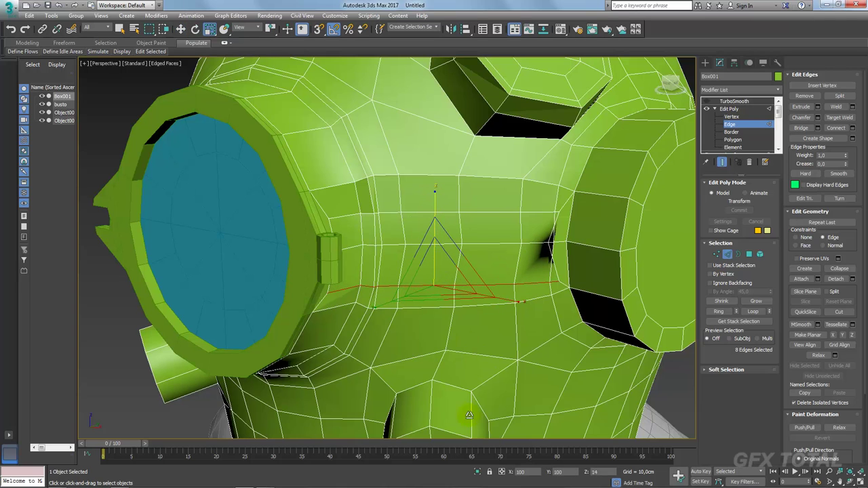
key(w)
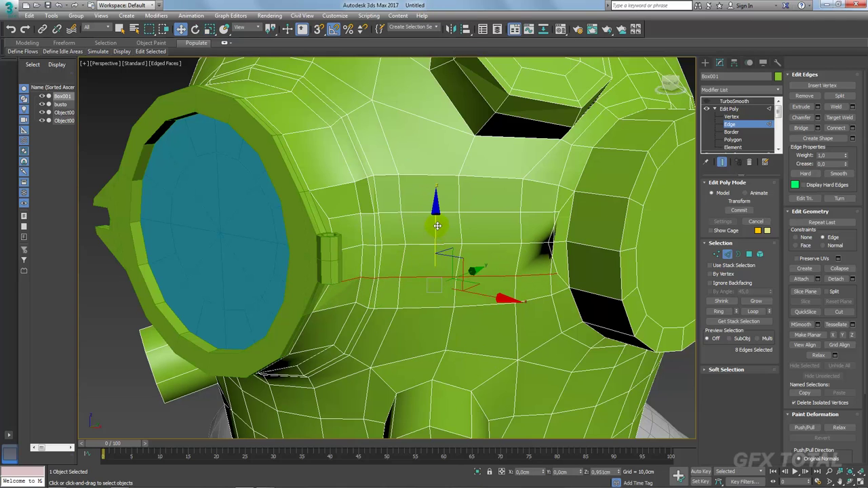
alt+middle_drag(433, 256, 529, 242)
scroll(528, 242, up, 3)
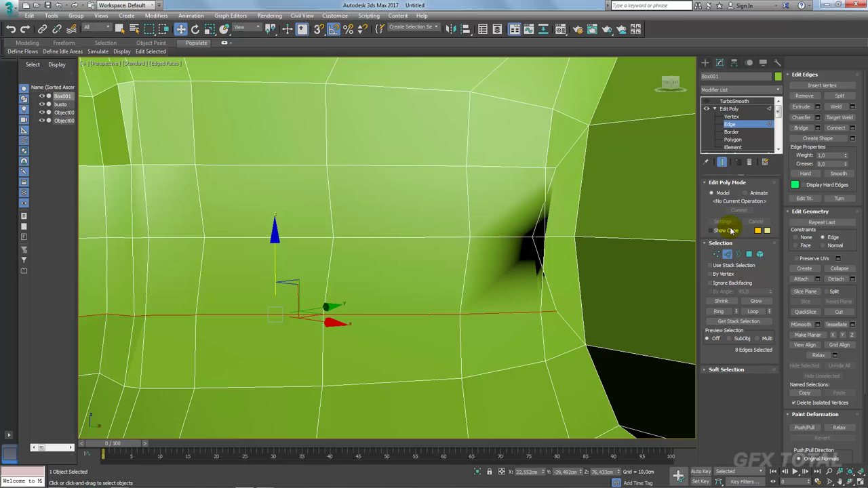
Step: Move the vertex at the dark hole's corner by the side porthole to close the gap
click(716, 253)
click(532, 236)
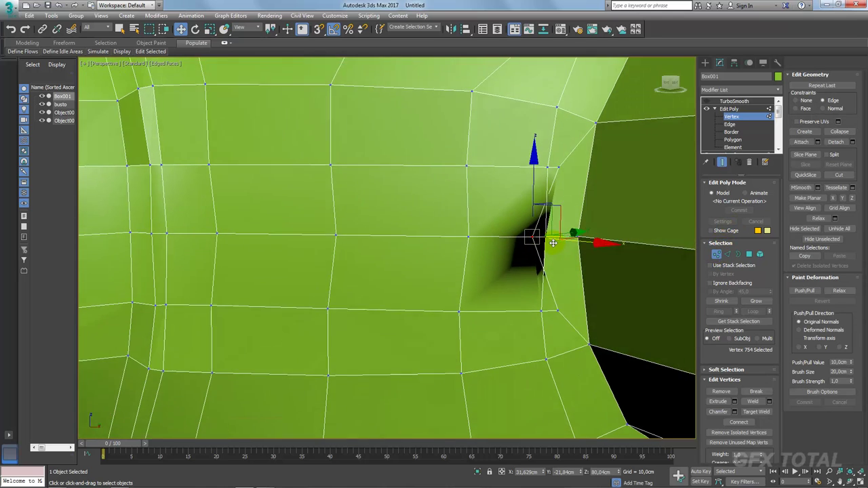
alt+middle_drag(553, 243, 584, 265)
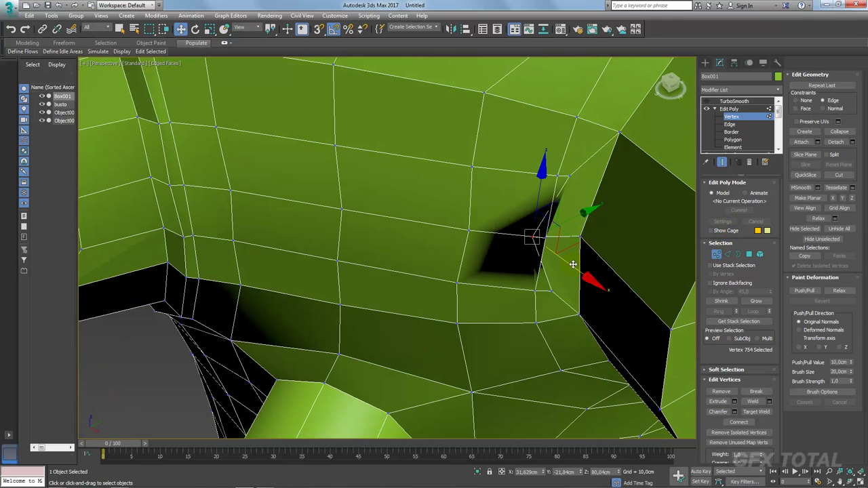
click(572, 234)
click(532, 236)
drag(573, 217, 593, 217)
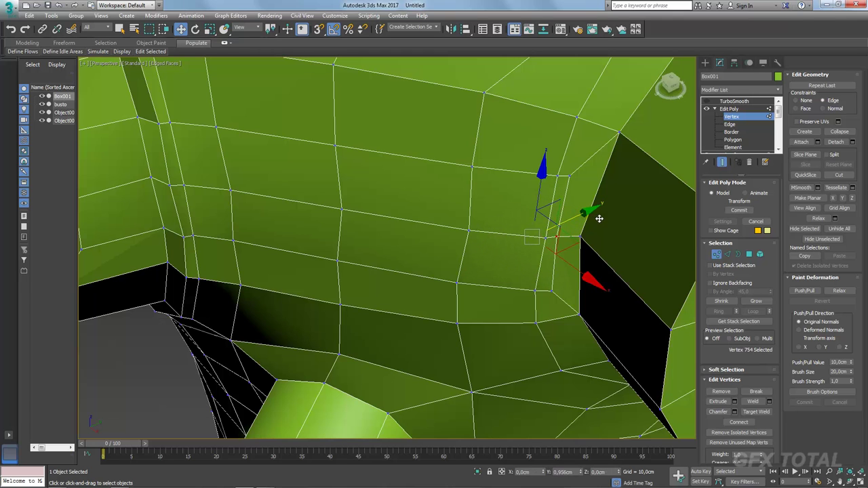
alt+middle_drag(598, 219, 690, 210)
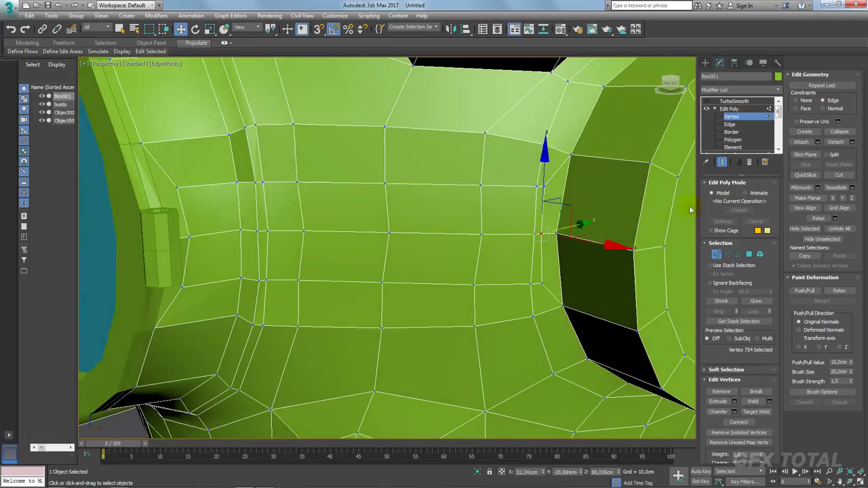
click(748, 253)
mouse_move(499, 233)
alt+middle_down()
mouse_move(501, 256)
mouse_move(275, 229)
mouse_move(302, 240)
mouse_move(298, 273)
mouse_move(280, 256)
mouse_move(380, 237)
alt+middle_up()
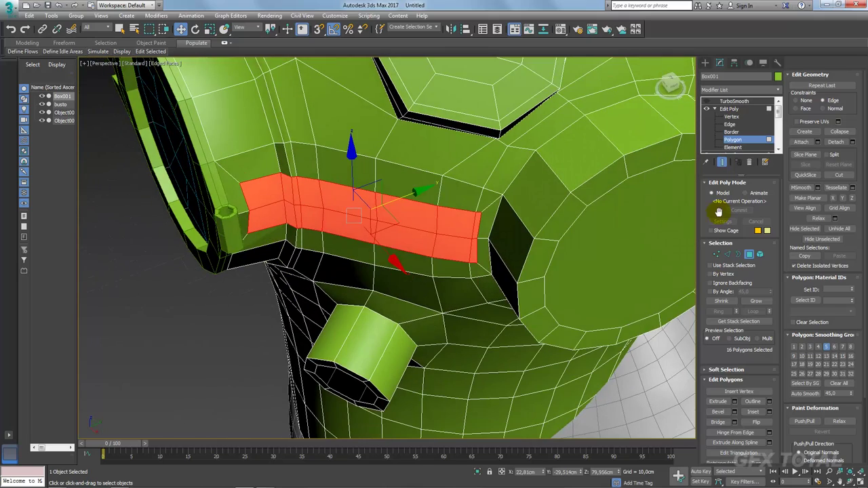
Step: Nudge vertex 764 beside the hinge tab to straighten the band's edge
click(716, 254)
alt+middle_drag(305, 224, 266, 212)
click(221, 211)
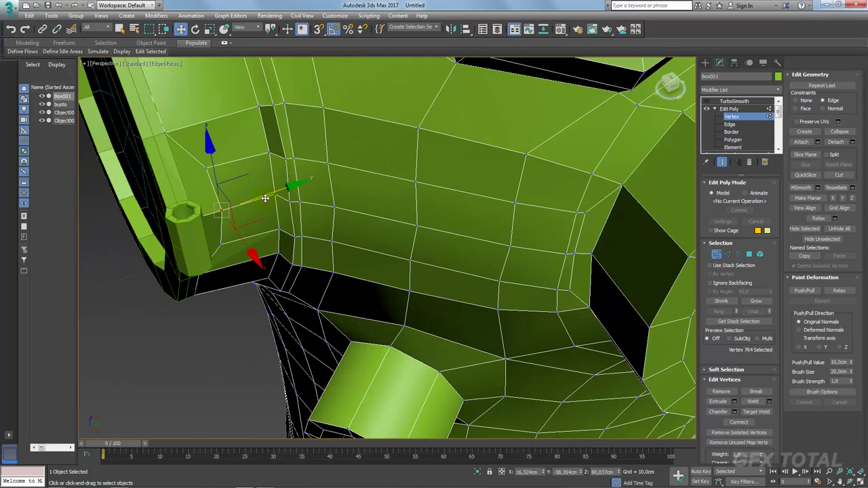
drag(265, 198, 261, 197)
alt+middle_drag(305, 204, 621, 233)
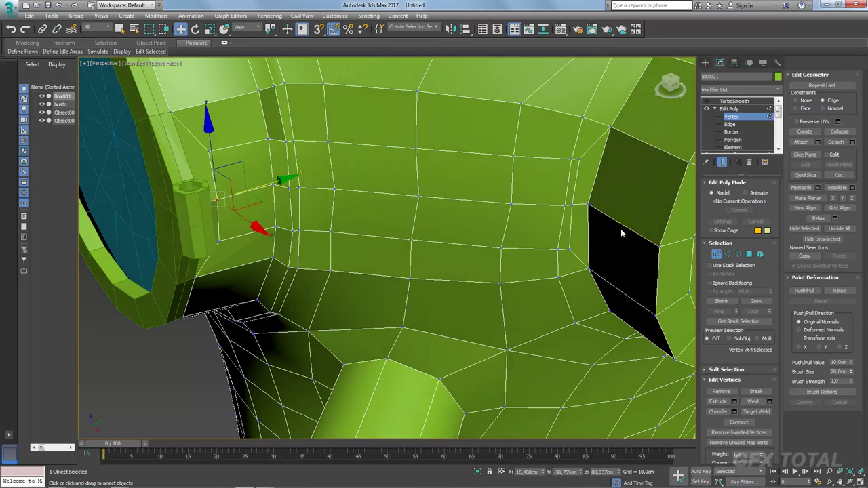
Step: Extrude the 16-polygon band outward 1.336cm and bring up the DIVING SUIT_20 reference photo
click(749, 253)
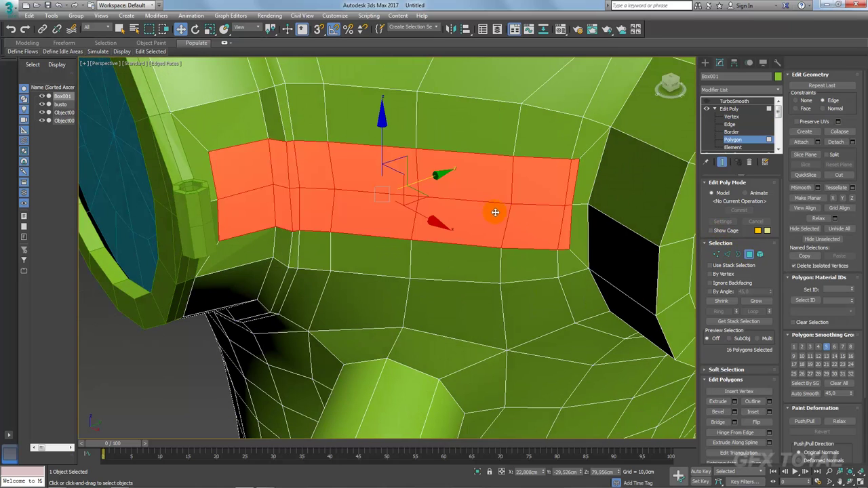
click(734, 400)
drag(392, 266, 395, 250)
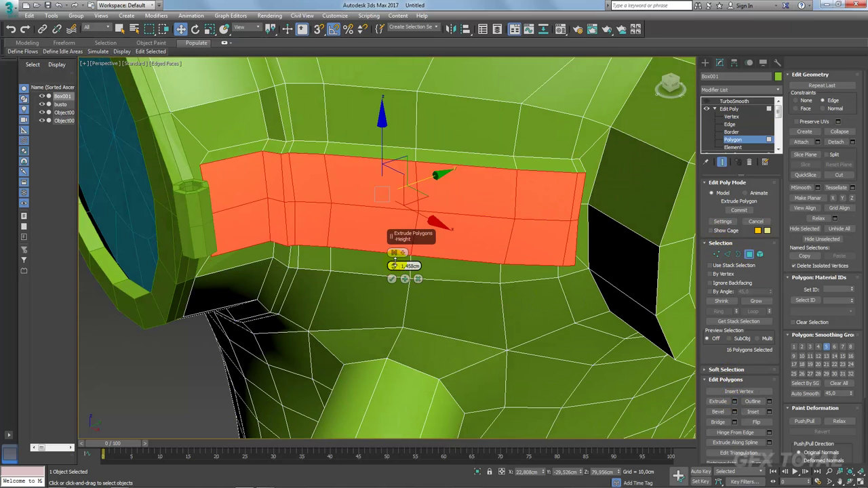
mouse_move(358, 248)
alt+middle_down()
mouse_move(345, 258)
mouse_move(378, 249)
alt+middle_up()
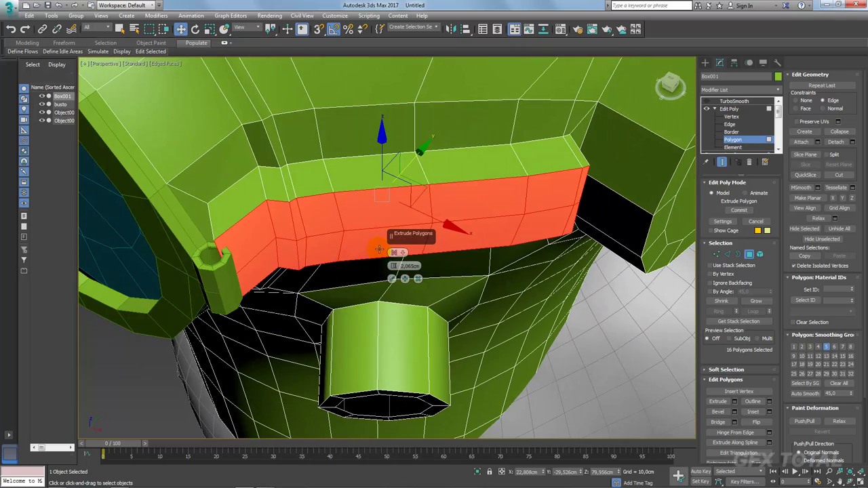
drag(392, 265, 393, 266)
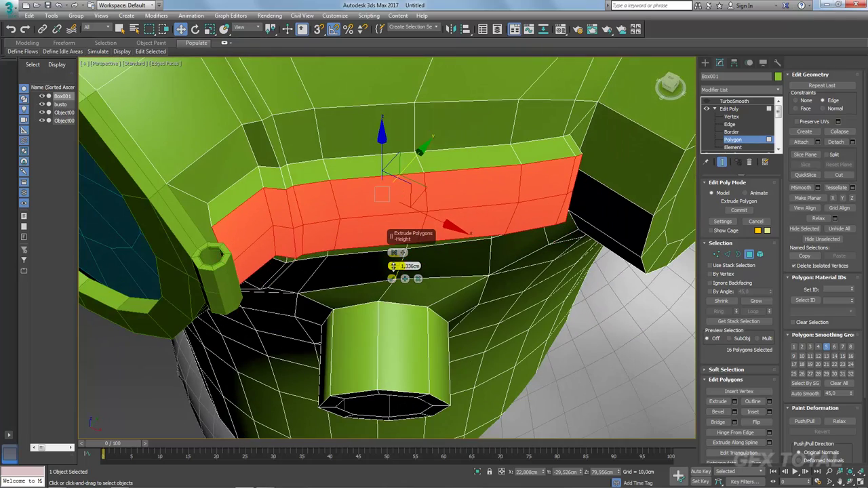
alt+middle_drag(318, 269, 330, 228)
key(alt+Tab)
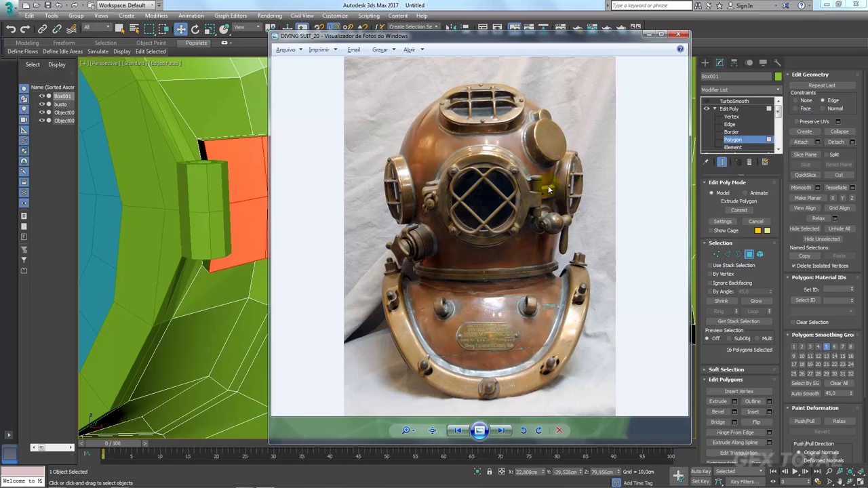
Step: Leave the diving helmet reference photo and return to the 3ds Max helmet model
key(alt+Tab)
Step: Commit the 1,336cm extrusion of the strip beside the porthole
mouse_move(475, 227)
alt+middle_down()
mouse_move(451, 227)
mouse_move(447, 216)
mouse_move(468, 194)
mouse_move(465, 227)
mouse_move(498, 256)
mouse_move(487, 263)
alt+middle_up()
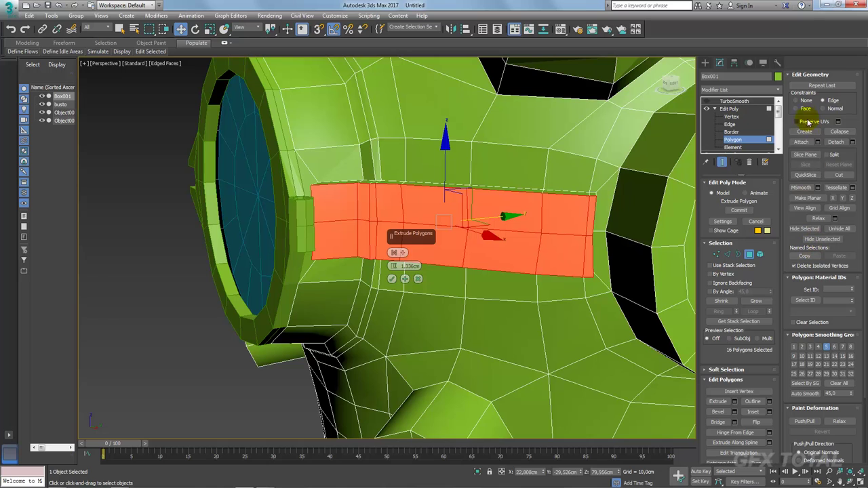
alt+middle_drag(556, 244, 406, 274)
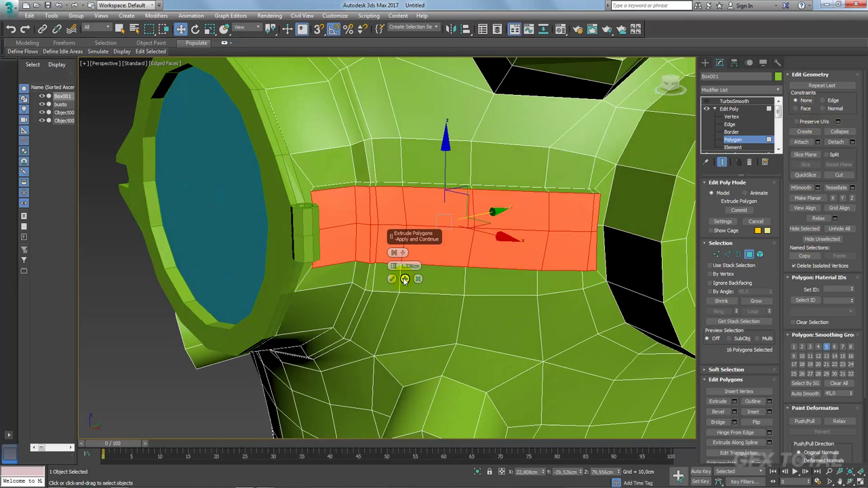
click(392, 278)
Step: Grow the selection to the 36-polygon band, scale it thinner on Z, and nudge it sideways
click(757, 304)
key(r)
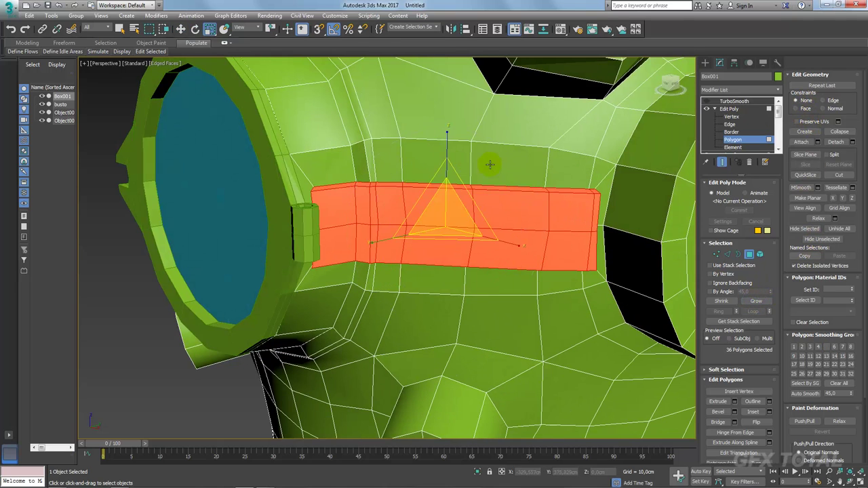
drag(443, 140, 444, 169)
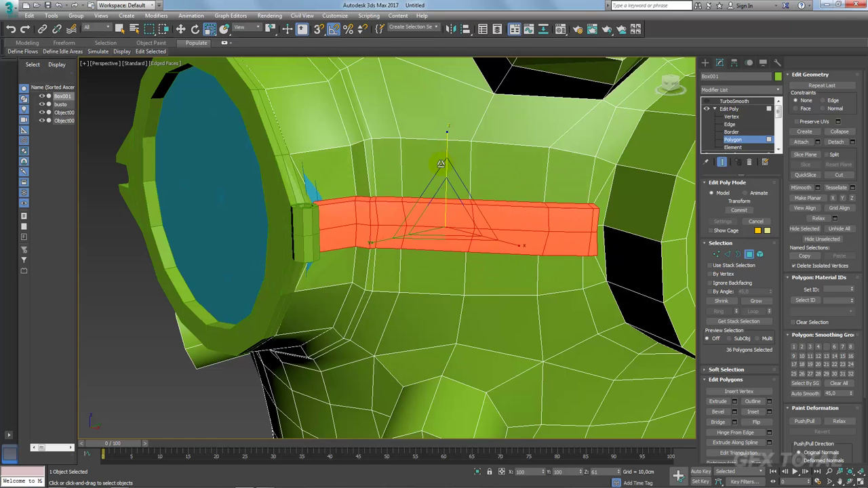
alt+middle_drag(444, 170, 465, 249)
key(w)
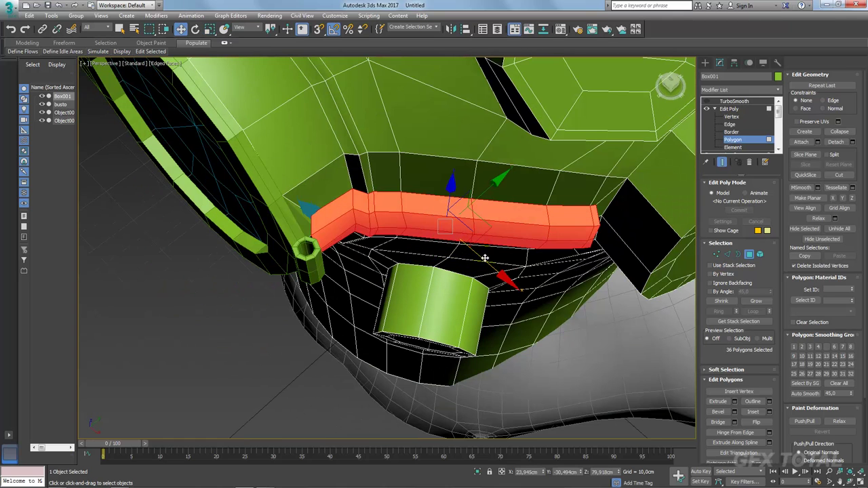
drag(484, 257, 487, 262)
alt+middle_drag(486, 262, 424, 253)
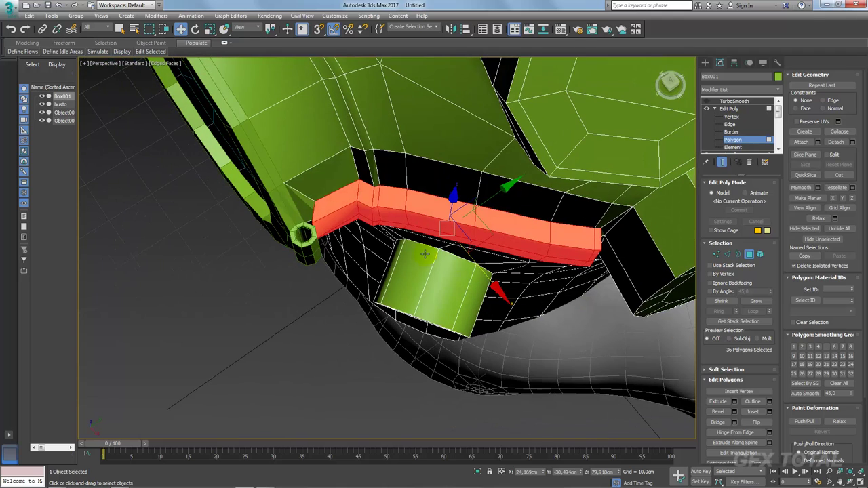
Step: Move the ledge's three end vertices down, then up and right beside the octagonal pipe
click(716, 255)
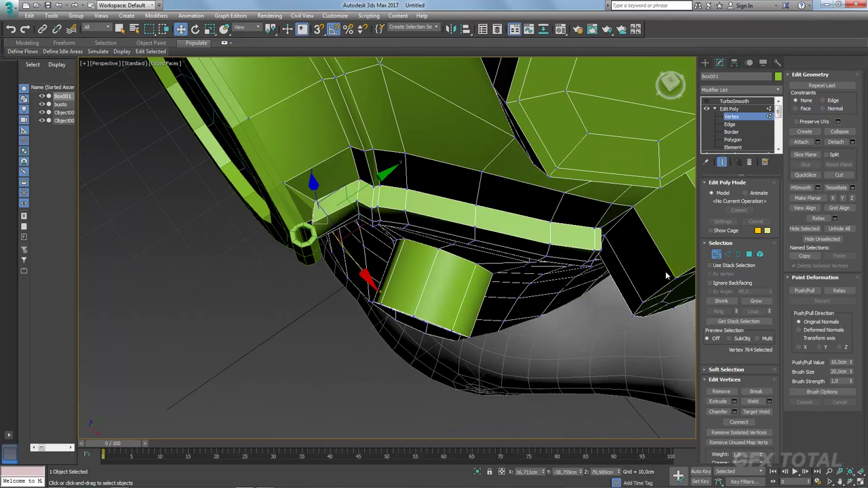
click(749, 254)
click(715, 254)
click(746, 254)
ctrl+click(716, 255)
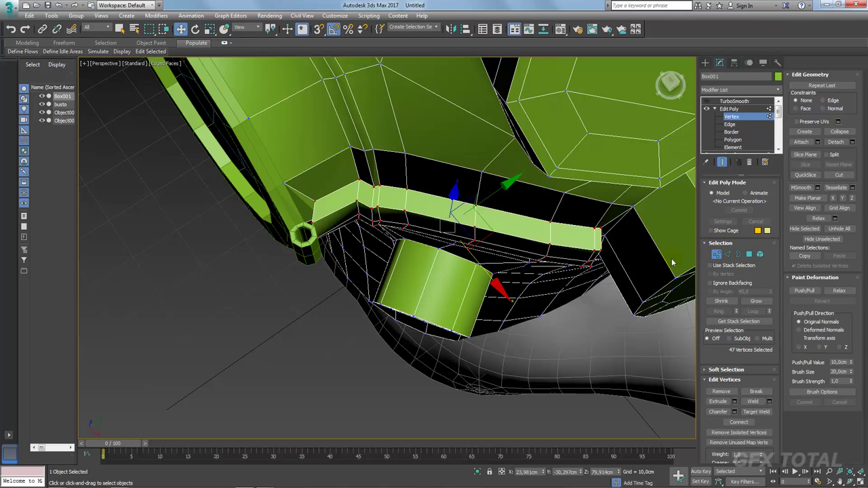
drag(352, 128, 308, 224)
alt+middle_drag(309, 224, 352, 239)
click(356, 250)
drag(310, 233, 310, 233)
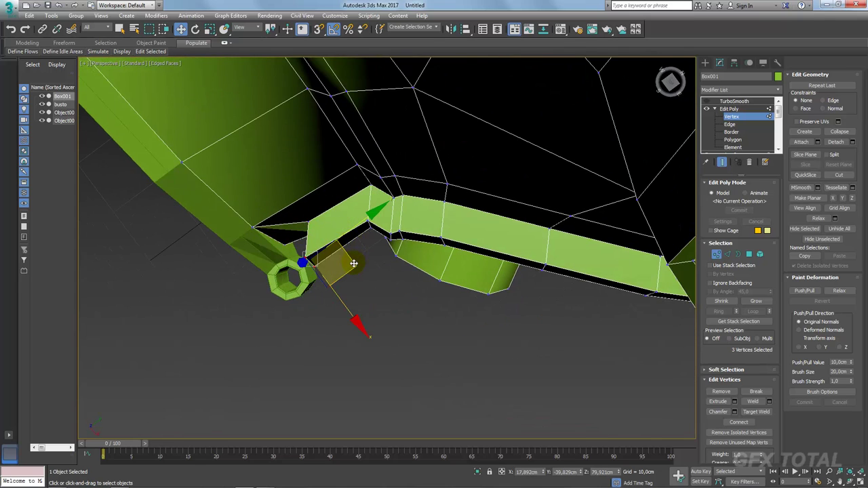
drag(339, 262, 369, 261)
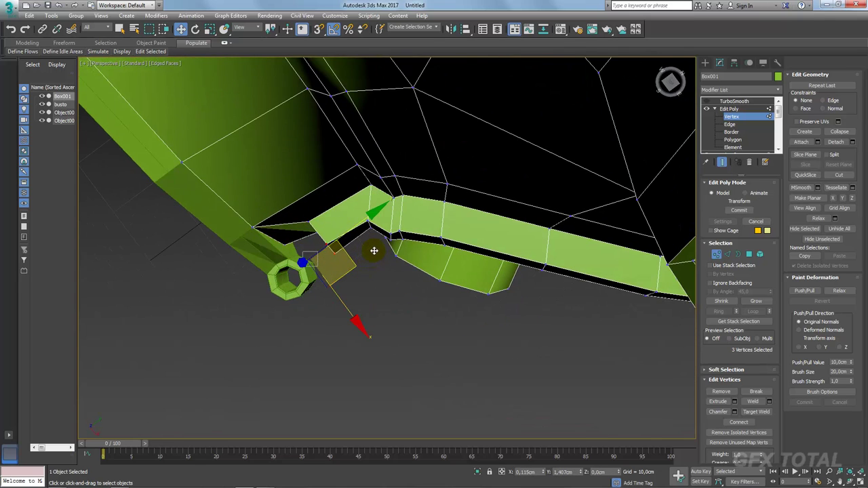
mouse_move(376, 248)
alt+middle_down()
mouse_move(371, 172)
mouse_move(395, 273)
alt+middle_up()
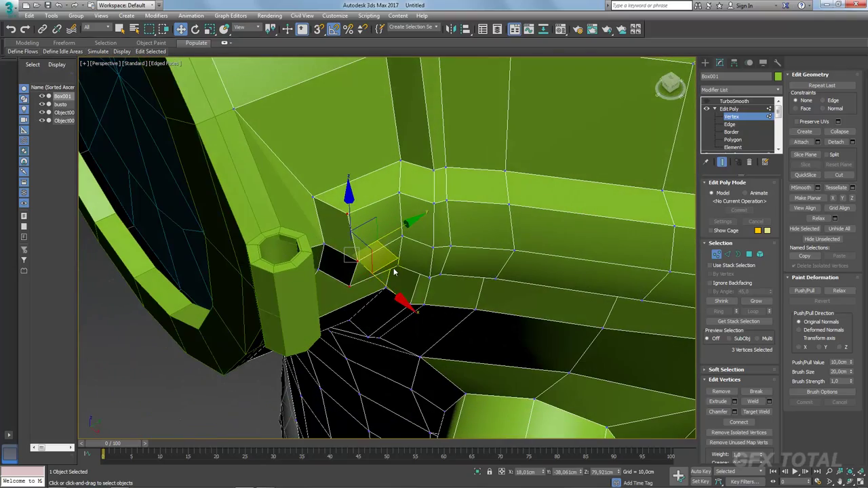
drag(394, 259, 399, 248)
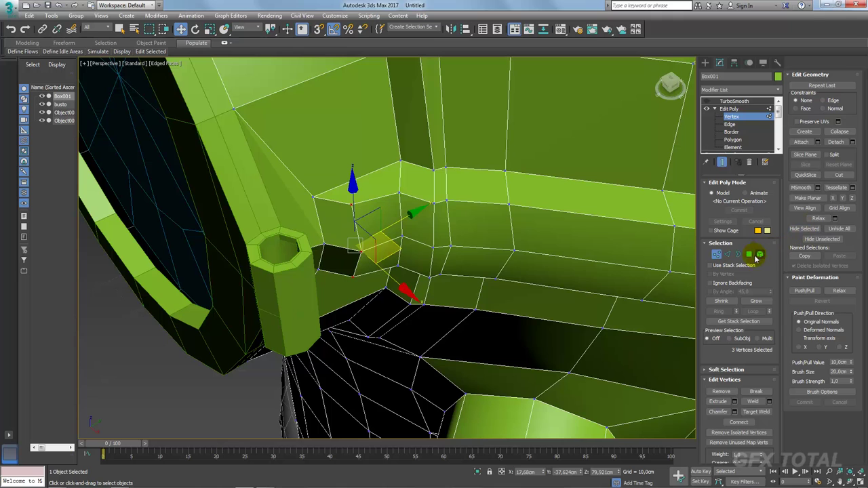
Step: In Polygon mode, select the ledge's polygon loop and its two end-cap polygons
click(750, 255)
double_click(385, 247)
click(340, 236)
Step: Extrude the ledge's two end-cap polygons and rotate them to reach against the octagonal pipe
alt+middle_drag(341, 236, 365, 257)
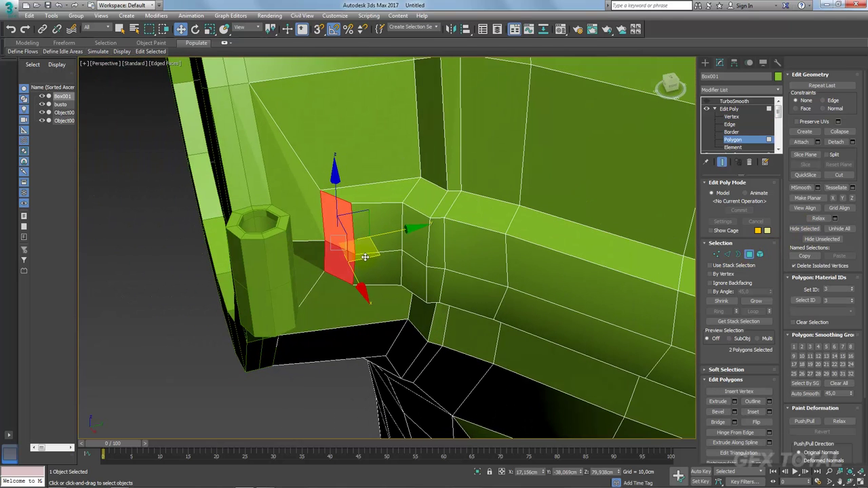
click(735, 401)
click(391, 280)
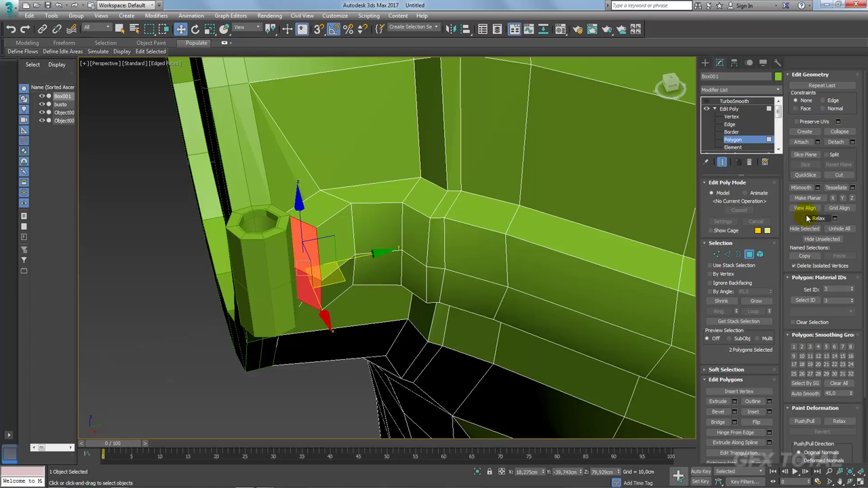
mouse_move(379, 257)
alt+middle_down()
mouse_move(348, 267)
mouse_move(380, 298)
alt+middle_up()
key(e)
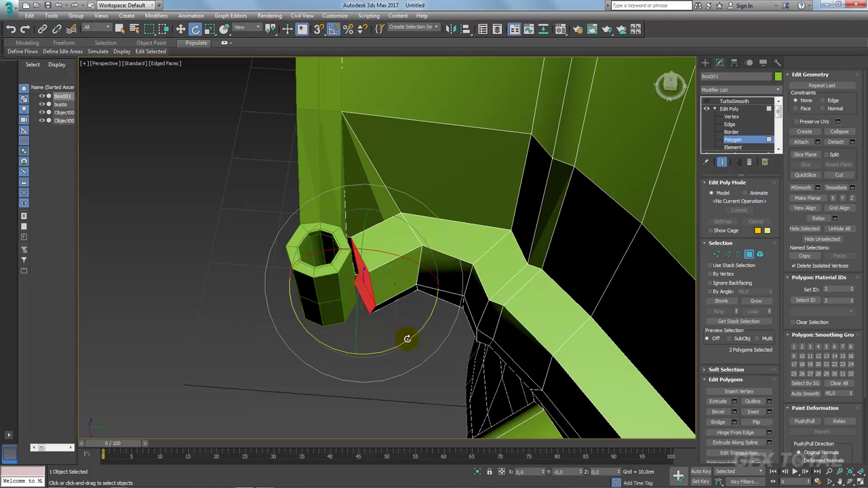
drag(407, 339, 402, 341)
key(w)
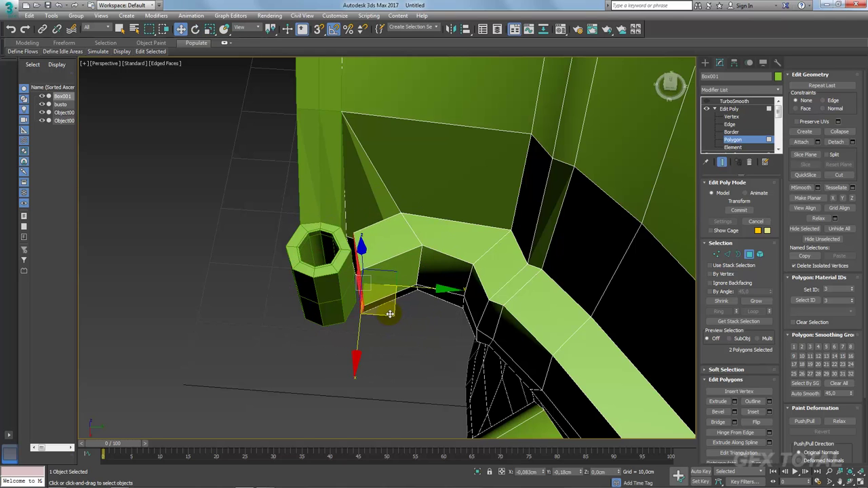
mouse_move(388, 313)
alt+middle_down()
mouse_move(443, 316)
mouse_move(499, 230)
alt+middle_up()
Step: Grow Object003's polygon selection to the whole column and Shift-drag it upward as Clone To Object
click(729, 108)
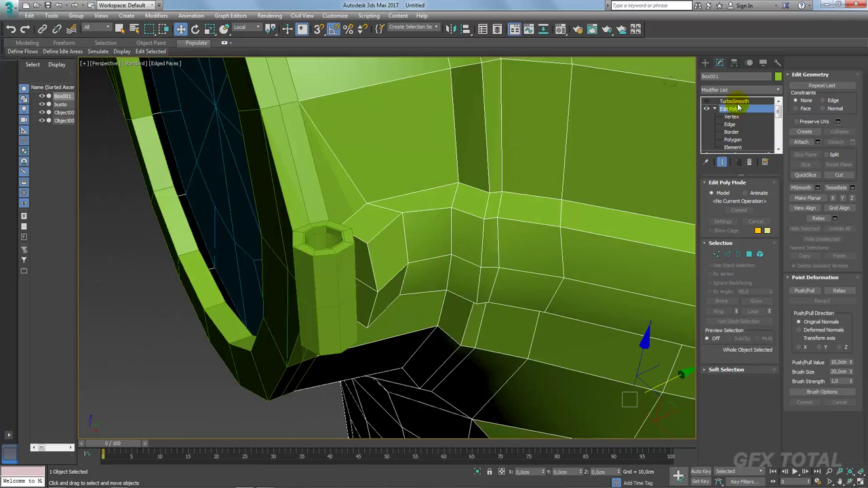
click(335, 281)
click(748, 193)
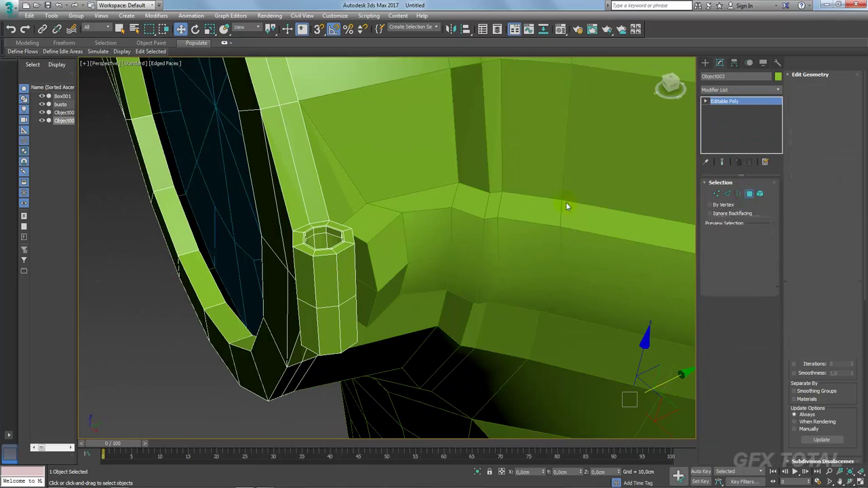
alt+middle_drag(568, 205, 393, 264)
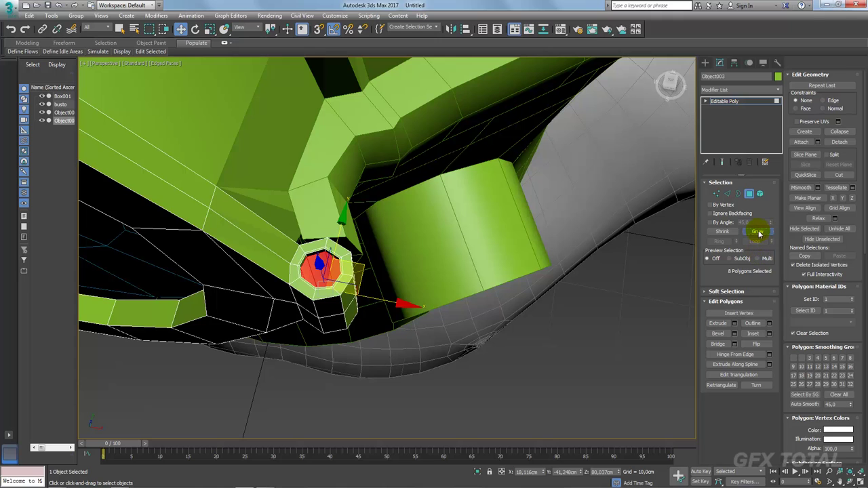
click(758, 231)
click(757, 231)
alt+middle_drag(658, 229, 452, 235)
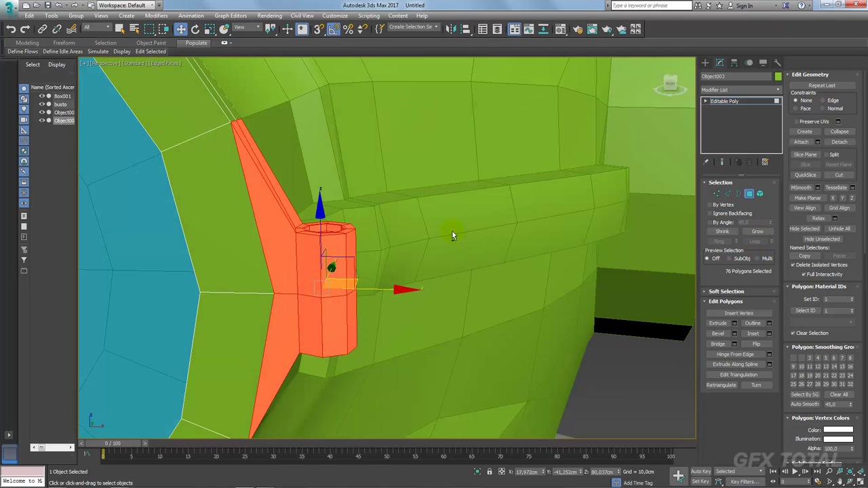
shift+drag(324, 229, 312, 99)
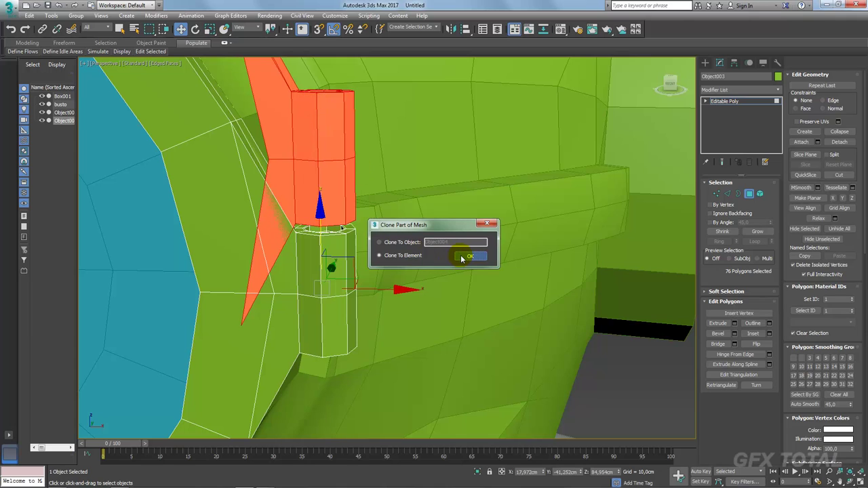
click(399, 243)
click(470, 255)
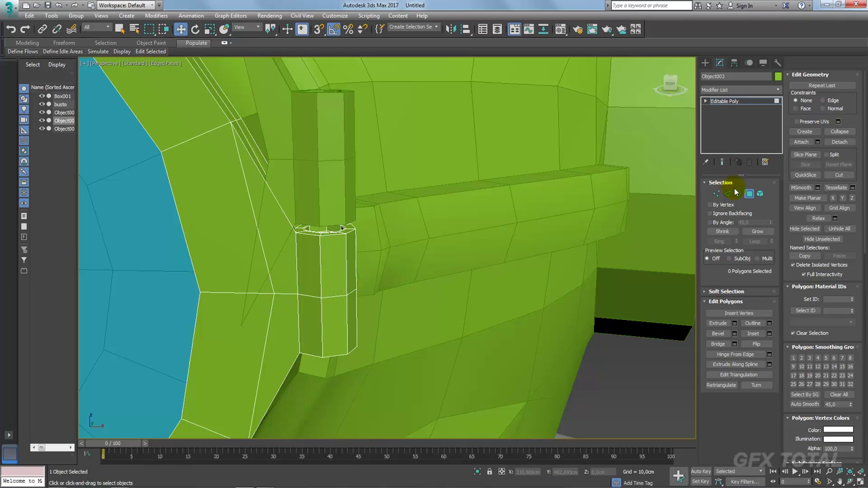
Step: Select the cloned column Object004, check its open border, and return to object level
click(739, 194)
middle_drag(342, 139, 477, 188)
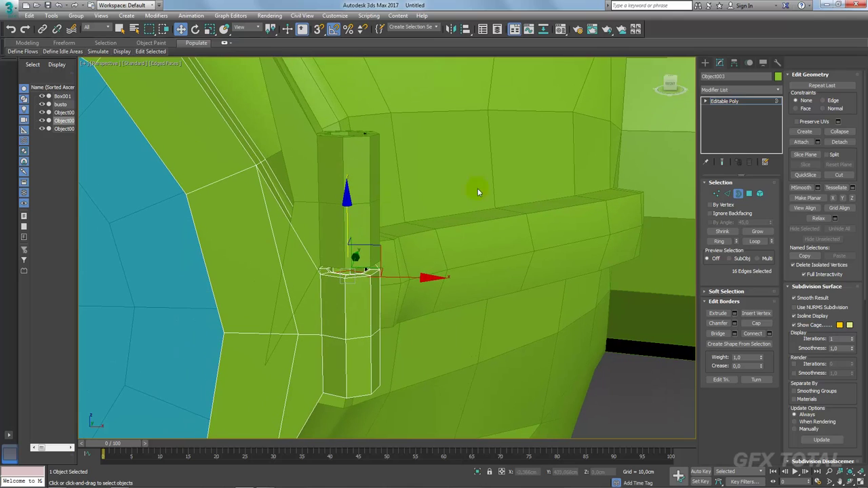
click(721, 101)
click(347, 141)
click(738, 193)
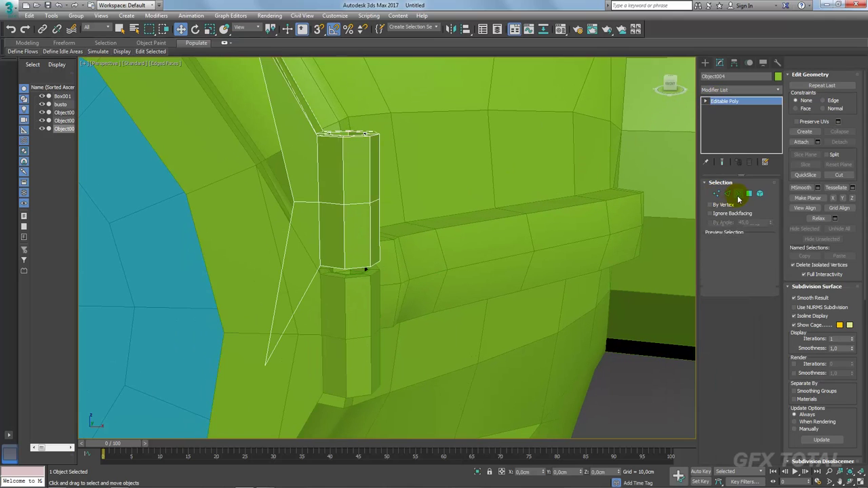
alt+middle_drag(292, 195, 430, 233)
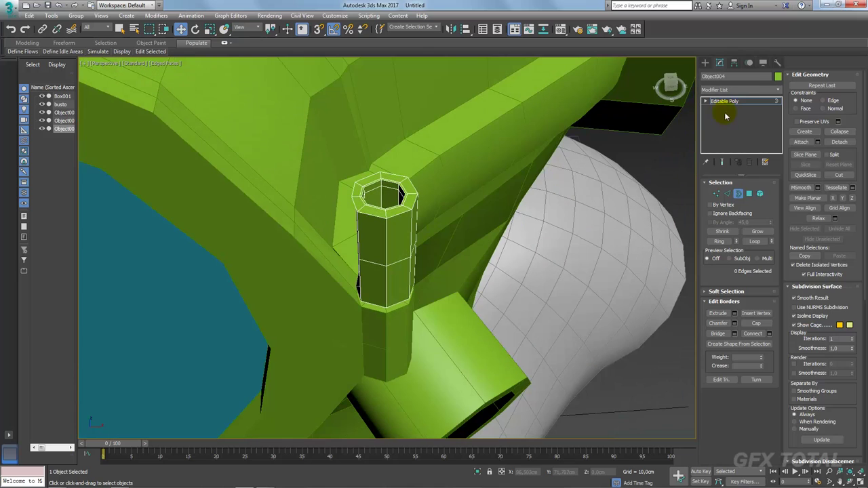
click(724, 101)
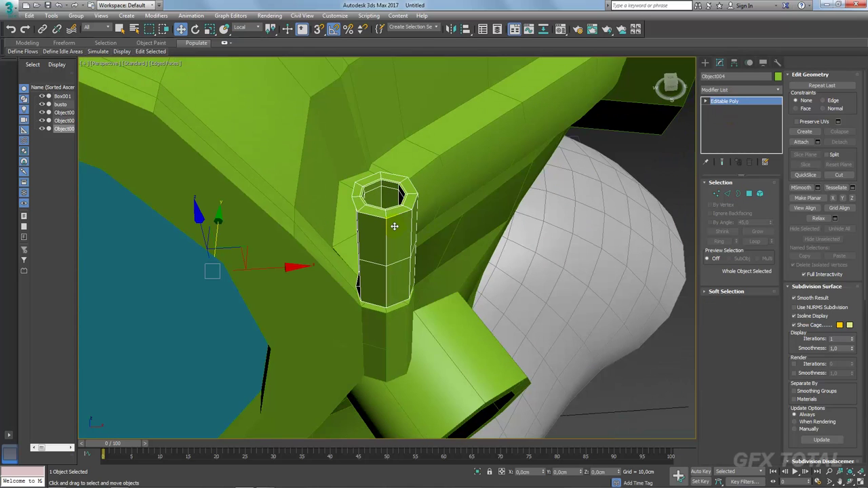
Step: Centre Object004's pivot on the pipe with Affect Pivot Only and rotate it about -90° on Z
click(733, 63)
click(739, 124)
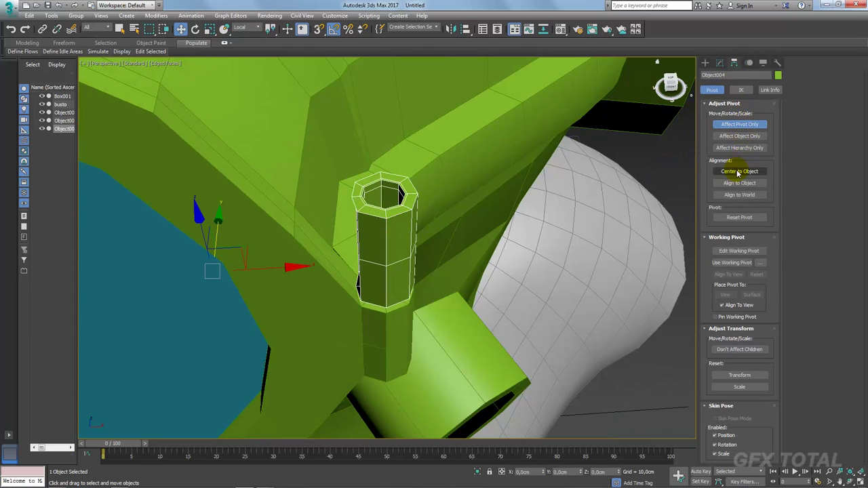
click(739, 171)
click(739, 124)
alt+middle_drag(461, 204, 409, 259)
key(e)
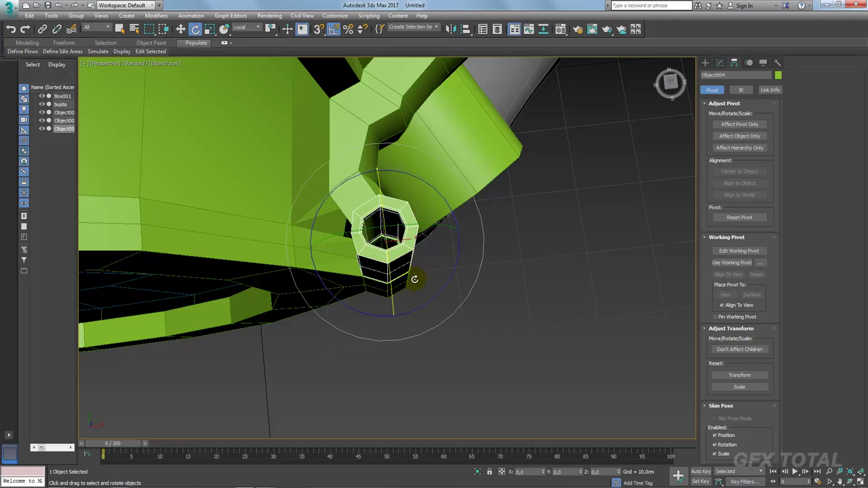
drag(427, 303, 383, 316)
alt+middle_drag(383, 316, 330, 201)
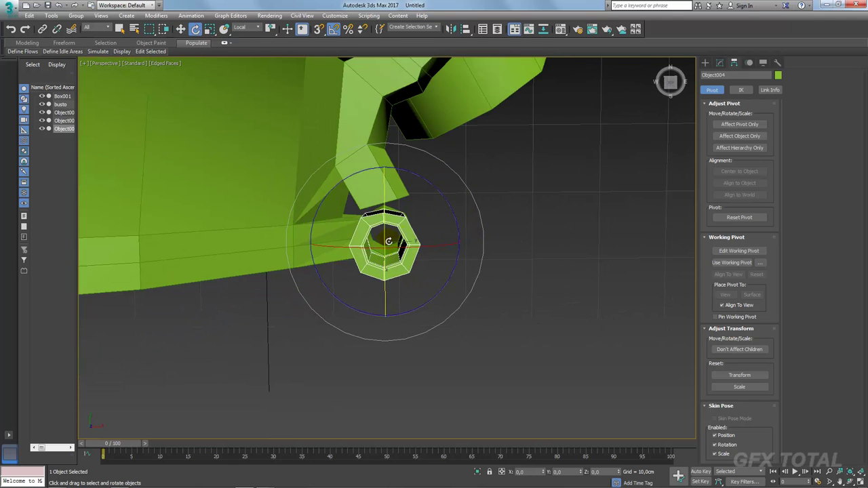
Step: Orbit around the pipe and select the helmet wall Box001
alt+middle_drag(469, 235, 385, 123)
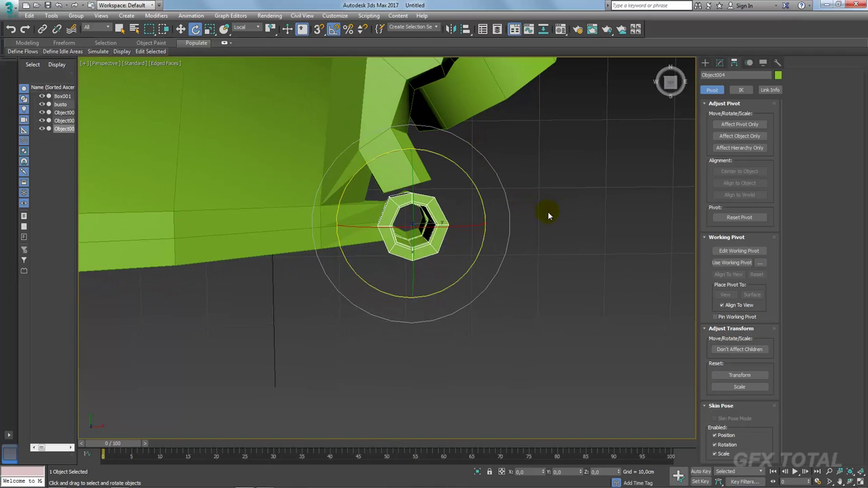
mouse_move(548, 215)
alt+middle_down()
mouse_move(402, 159)
mouse_move(469, 241)
mouse_move(461, 310)
alt+middle_up()
click(445, 301)
Step: Select two Box001 faces beside the cloned pipe and extrude them about 1,822cm
scroll(453, 291, up, 3)
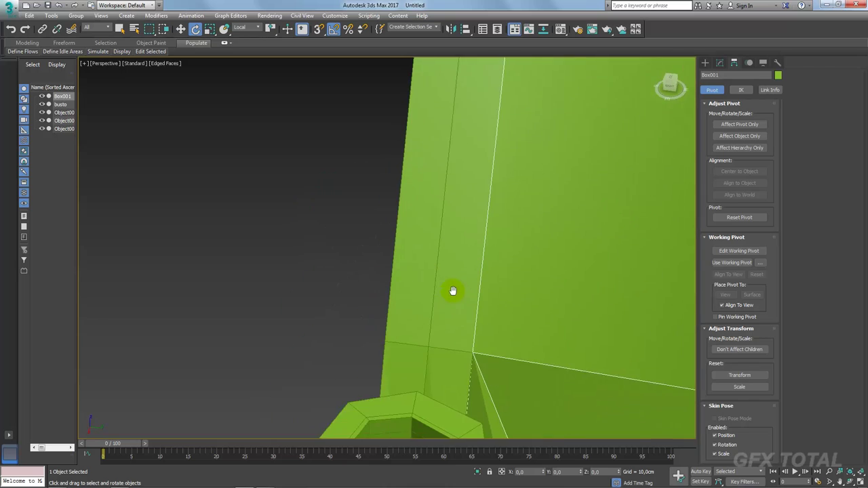
scroll(453, 291, down, 5)
alt+middle_drag(459, 219, 449, 232)
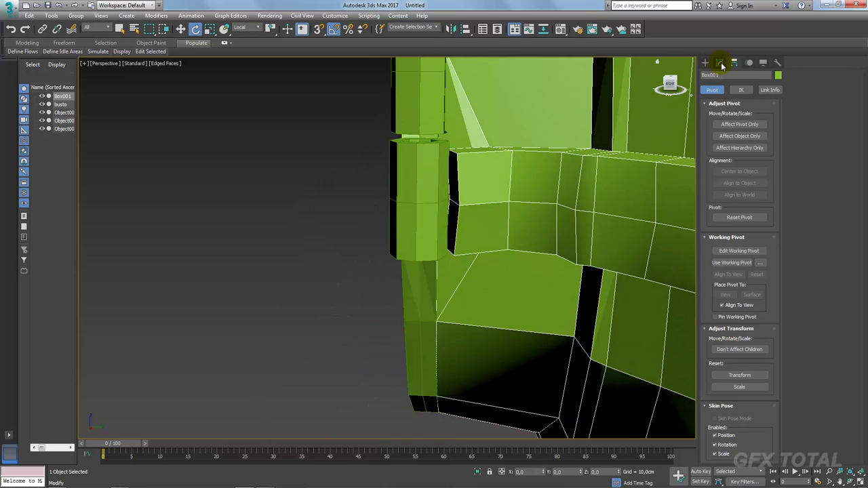
click(720, 63)
click(732, 139)
click(453, 197)
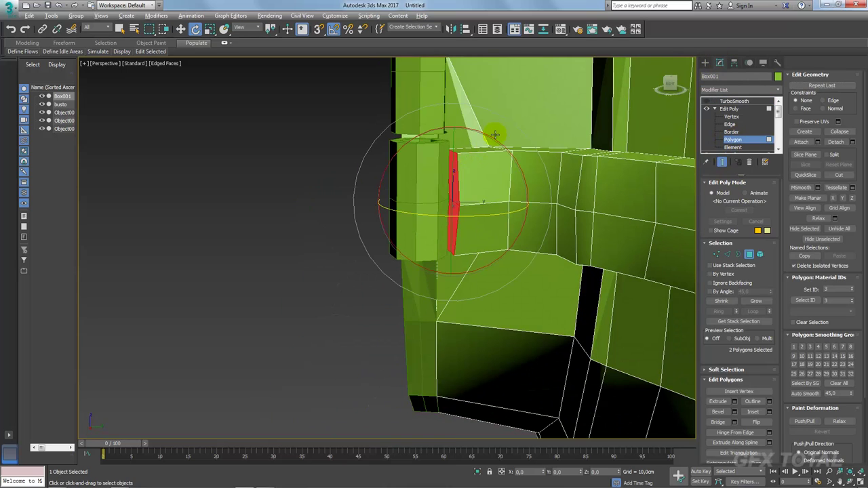
mouse_move(496, 135)
alt+middle_down()
mouse_move(510, 219)
mouse_move(490, 180)
mouse_move(489, 247)
mouse_move(553, 250)
alt+middle_up()
ctrl+click(473, 263)
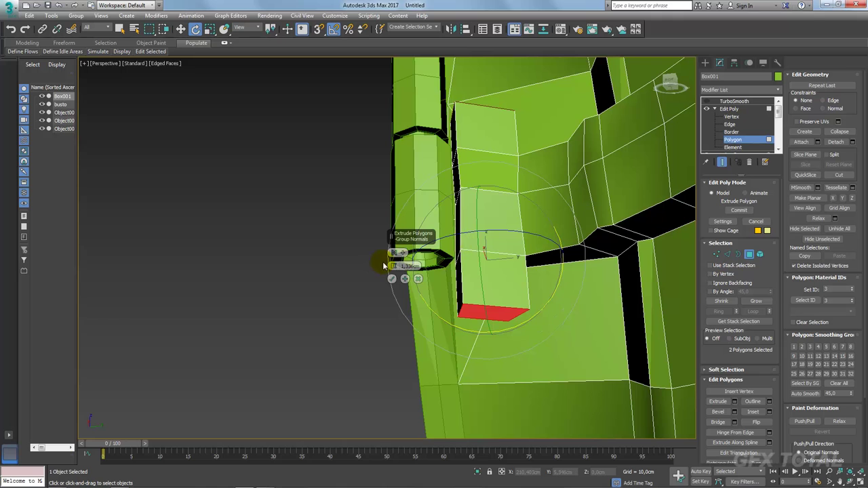
drag(383, 265, 397, 260)
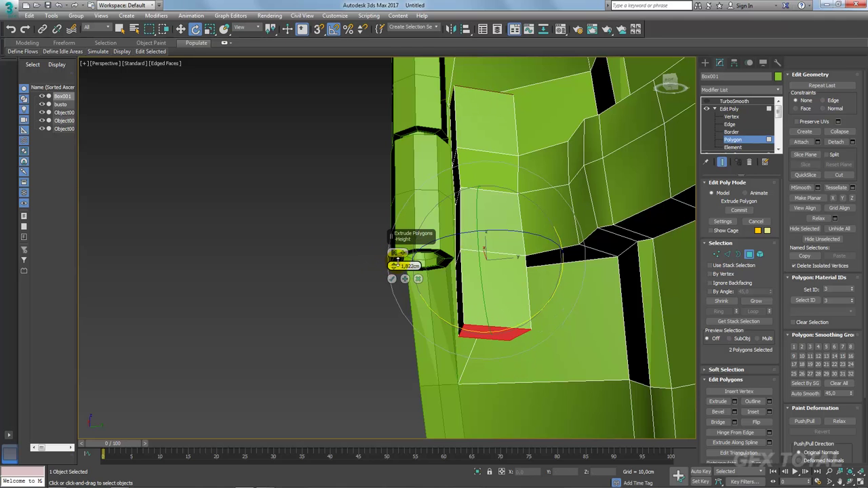
click(392, 279)
mouse_move(481, 147)
alt+middle_down()
mouse_move(478, 160)
mouse_move(461, 170)
mouse_move(475, 171)
mouse_move(478, 184)
mouse_move(489, 163)
alt+middle_up()
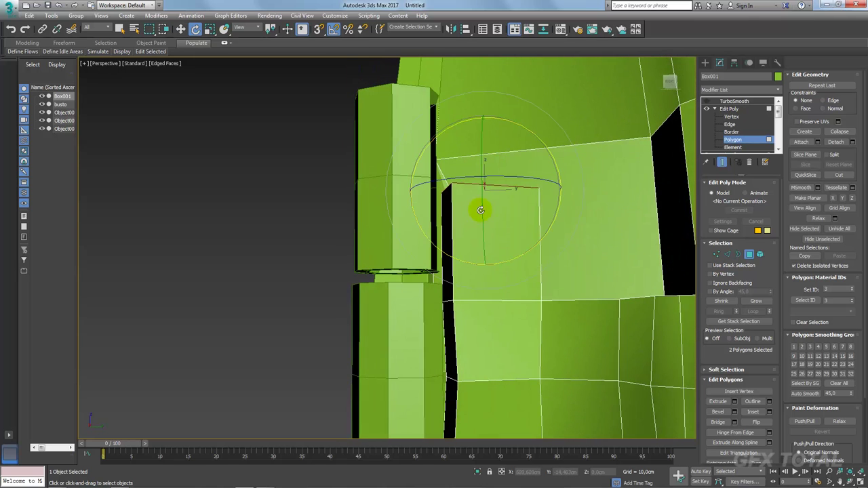
click(726, 253)
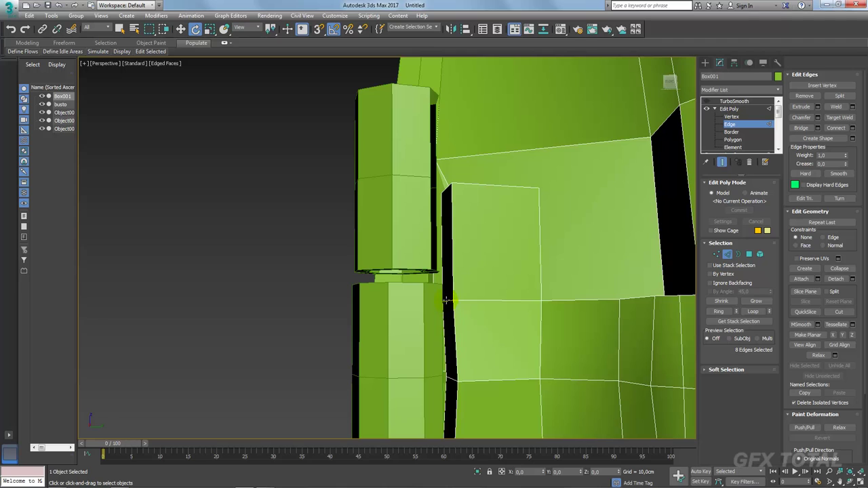
Step: Scale the two seam edges to about 117% on Z, then select the block's top polygons
mouse_move(445, 300)
alt+middle_down()
mouse_move(465, 271)
mouse_move(465, 354)
alt+middle_up()
click(464, 353)
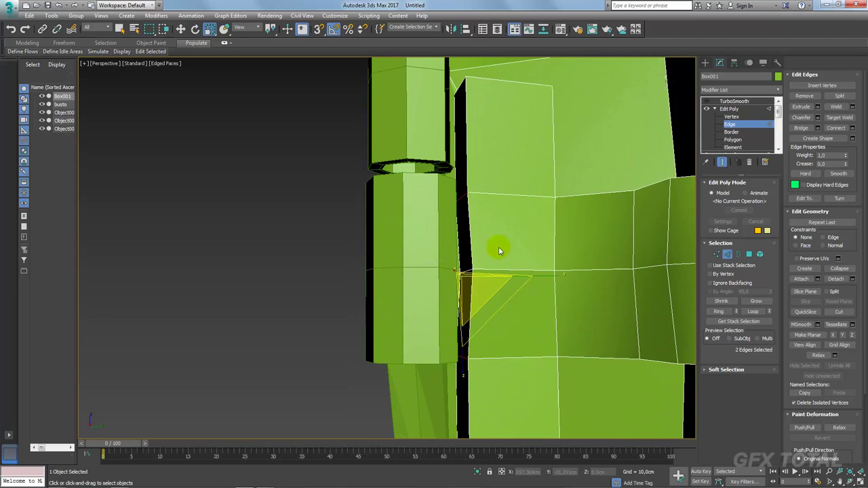
drag(466, 354, 462, 378)
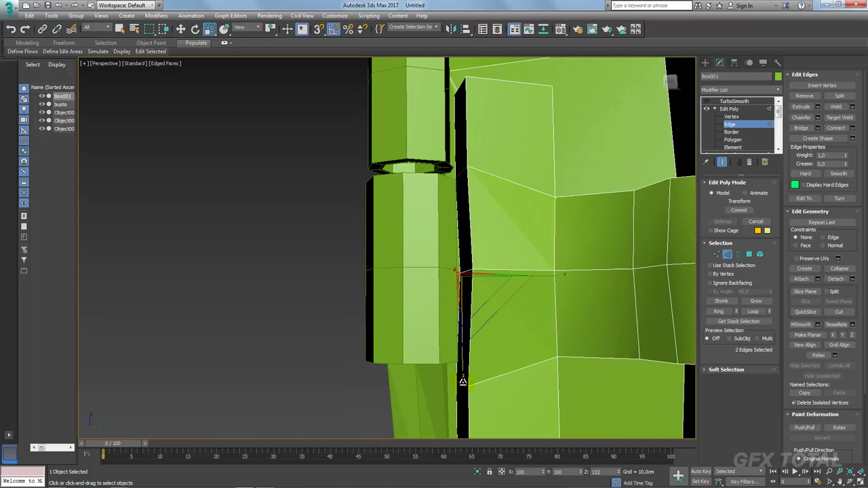
mouse_move(478, 178)
alt+middle_down()
mouse_move(478, 263)
mouse_move(480, 232)
alt+middle_up()
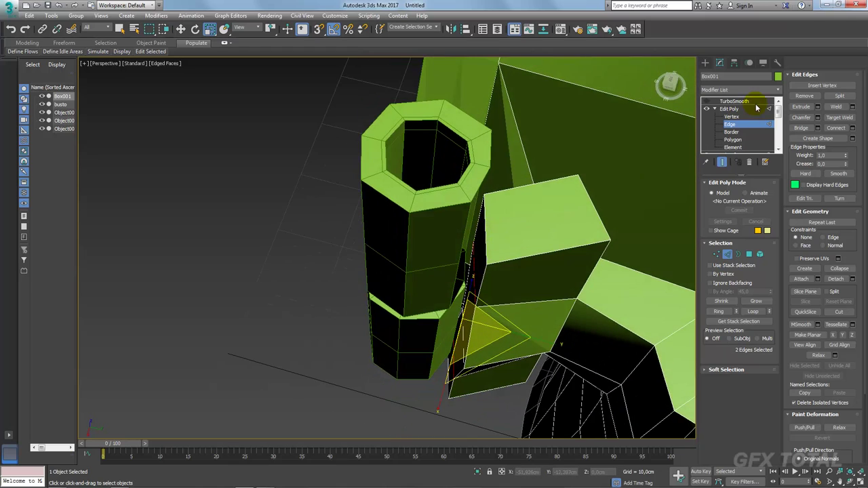
mouse_move(688, 133)
alt+middle_down()
mouse_move(548, 184)
mouse_move(464, 139)
alt+middle_up()
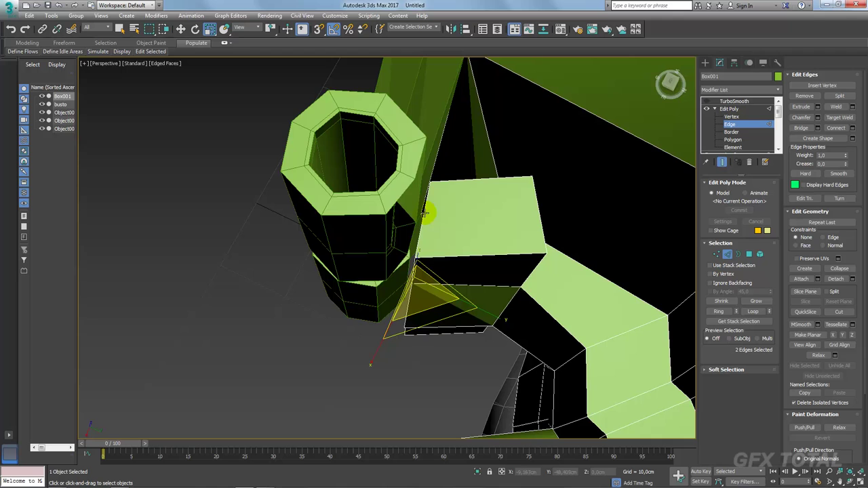
mouse_move(424, 214)
alt+middle_down()
mouse_move(515, 231)
mouse_move(521, 243)
alt+middle_up()
ctrl+click(748, 258)
Step: Extrude the block's top faces 3.401cm and pick edges near the hinge
click(734, 400)
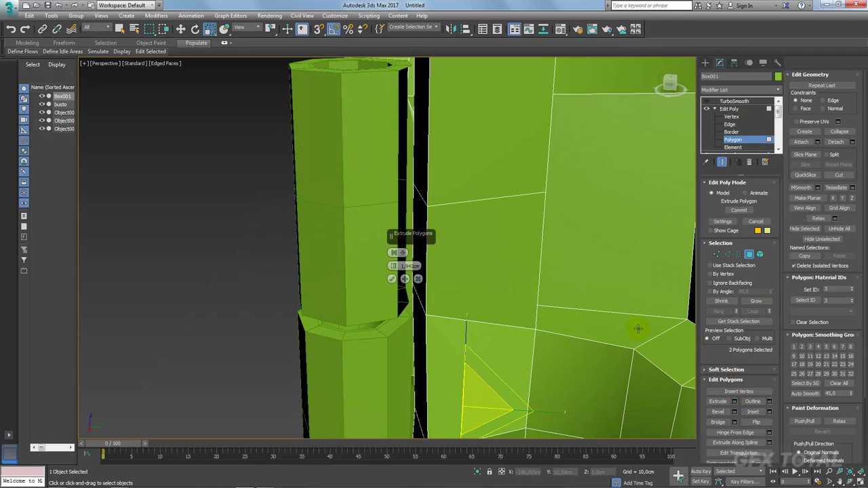
mouse_move(407, 265)
mouse_down()
mouse_move(393, 253)
mouse_move(393, 265)
mouse_up()
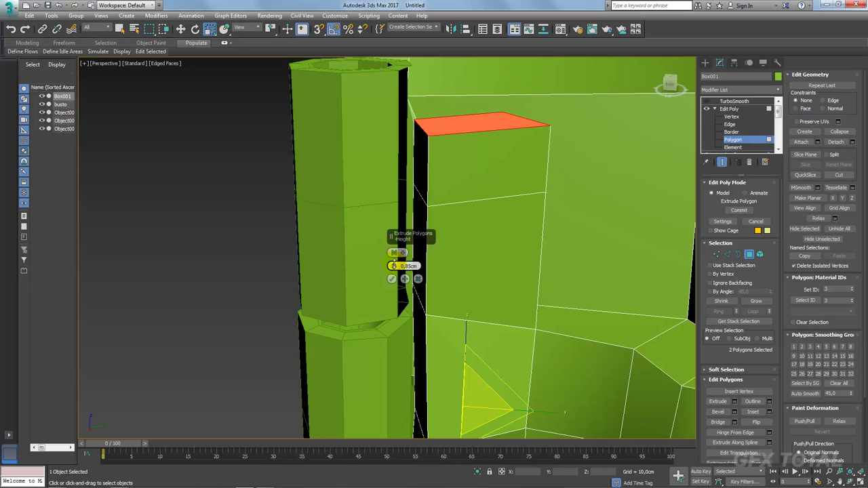
click(727, 254)
mouse_move(442, 137)
alt+middle_down()
mouse_move(433, 195)
mouse_move(450, 208)
alt+middle_up()
ctrl+click(436, 251)
mouse_move(436, 251)
alt+middle_down()
mouse_move(445, 218)
mouse_move(438, 251)
mouse_move(430, 114)
mouse_move(480, 159)
mouse_move(473, 146)
mouse_move(475, 262)
mouse_move(503, 293)
mouse_move(467, 324)
mouse_move(474, 203)
mouse_move(467, 109)
mouse_move(472, 316)
mouse_move(470, 228)
alt+middle_up()
Step: Reselect two edges near the hinge, then exit edge mode and select the cloned pipe Object004
click(470, 189)
click(463, 144)
ctrl+click(470, 330)
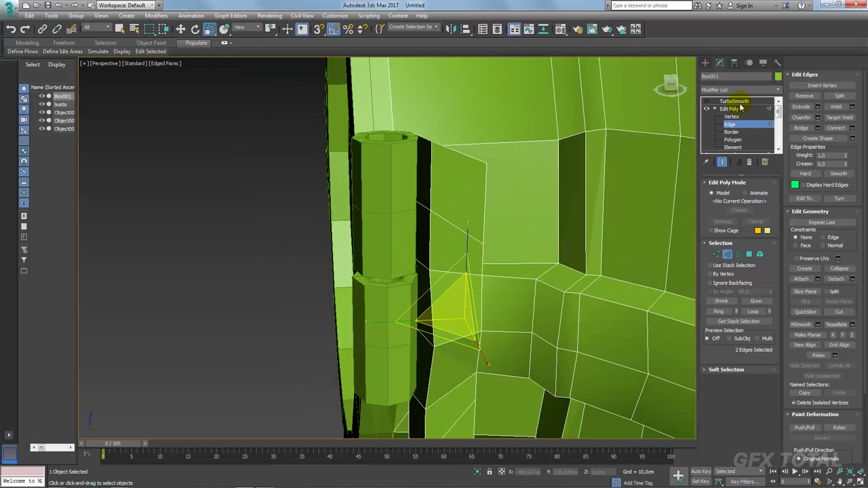
click(731, 108)
click(406, 150)
mouse_move(406, 150)
alt+middle_down()
mouse_move(392, 254)
mouse_move(380, 237)
alt+middle_up()
Step: Rotate the hinge cylinder Object004 15° around Z
key(e)
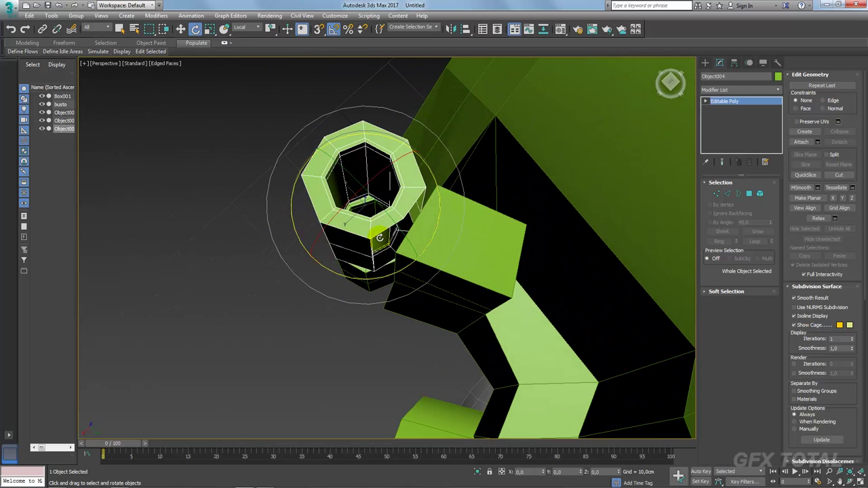
drag(389, 278, 394, 274)
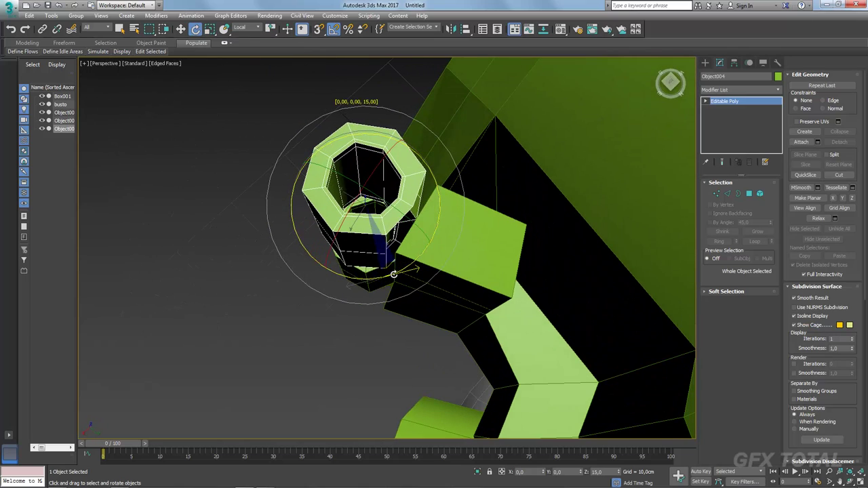
alt+middle_drag(394, 274, 387, 77)
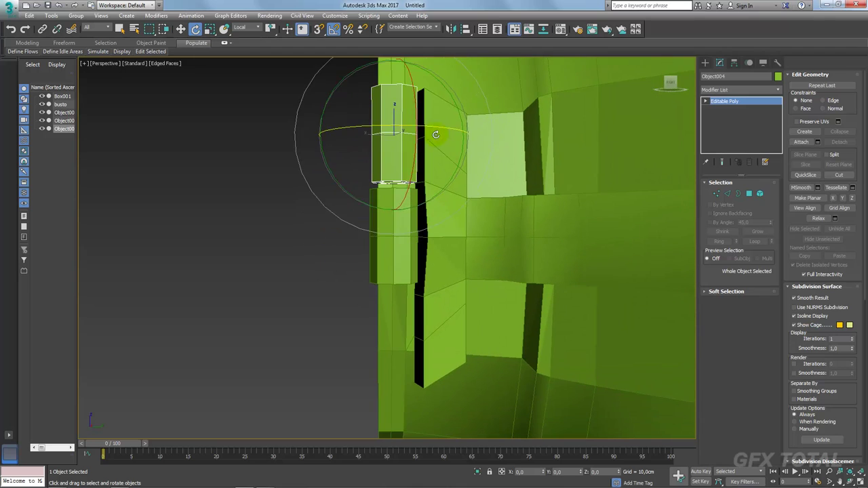
Step: Shift-drag an independent Copy, Object005, below the cylinder, then reselect Box001
key(w)
drag(398, 75, 387, 275)
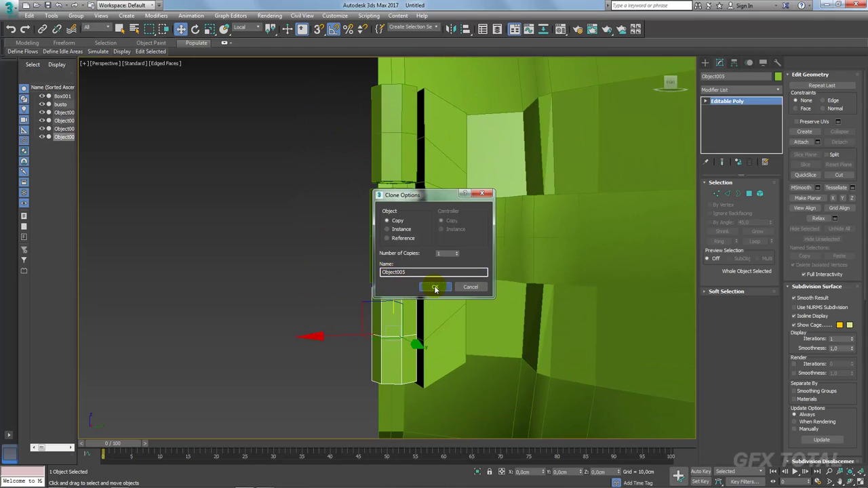
click(435, 288)
mouse_move(435, 289)
alt+middle_down()
mouse_move(427, 255)
mouse_move(434, 266)
alt+middle_up()
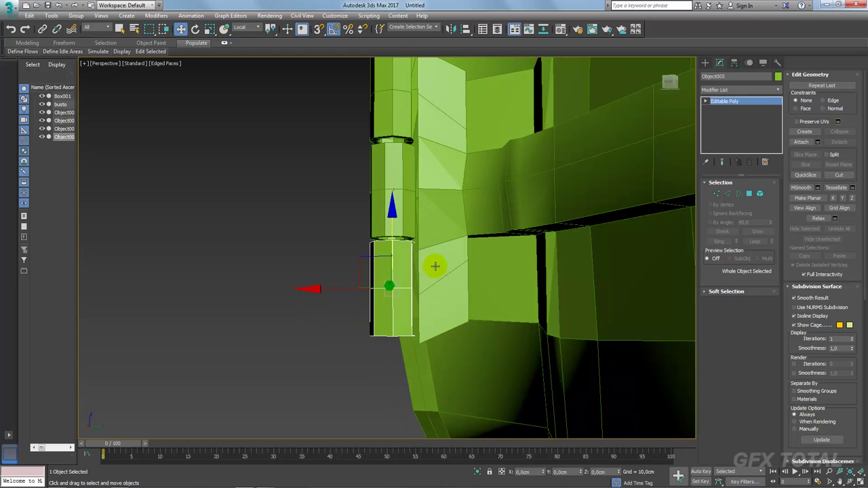
click(434, 265)
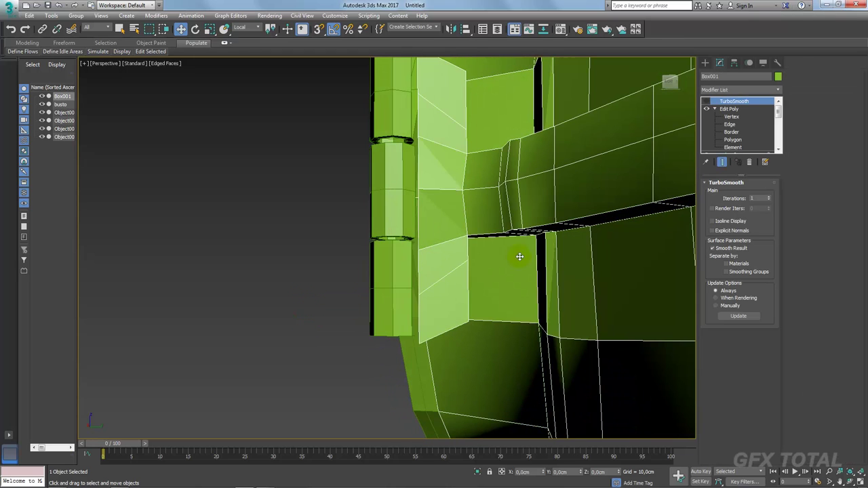
Step: Switch the wall mesh to Polygon level and clear the current face selection
click(736, 119)
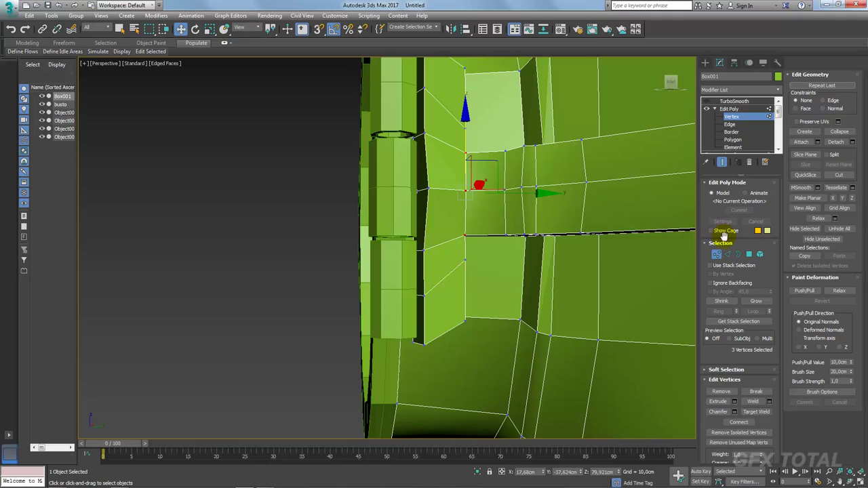
click(748, 254)
click(421, 278)
alt+click(420, 278)
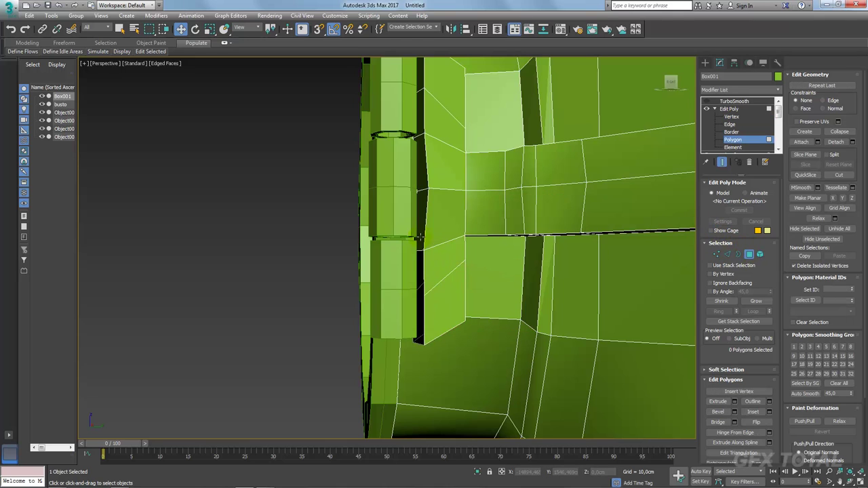
alt+middle_drag(420, 237, 422, 251)
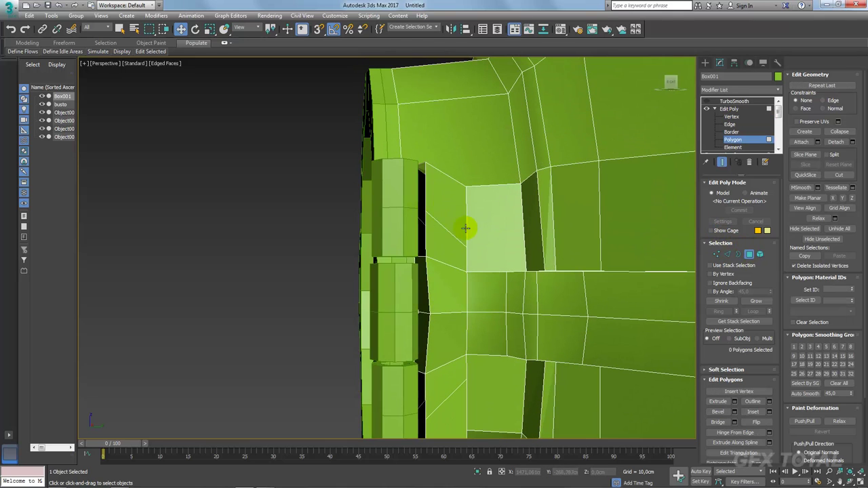
mouse_move(465, 227)
alt+middle_down()
mouse_move(459, 238)
mouse_move(508, 194)
mouse_move(423, 233)
mouse_move(433, 230)
alt+middle_up()
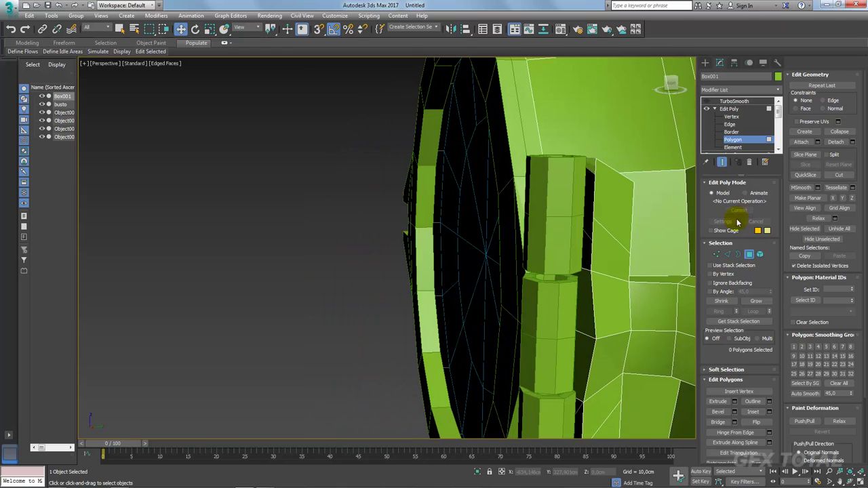
Step: In Border mode, select the open border along the panel's left edge and start Attach
click(738, 254)
mouse_move(587, 219)
alt+middle_down()
mouse_move(533, 163)
mouse_move(496, 288)
mouse_move(529, 279)
alt+middle_up()
click(503, 293)
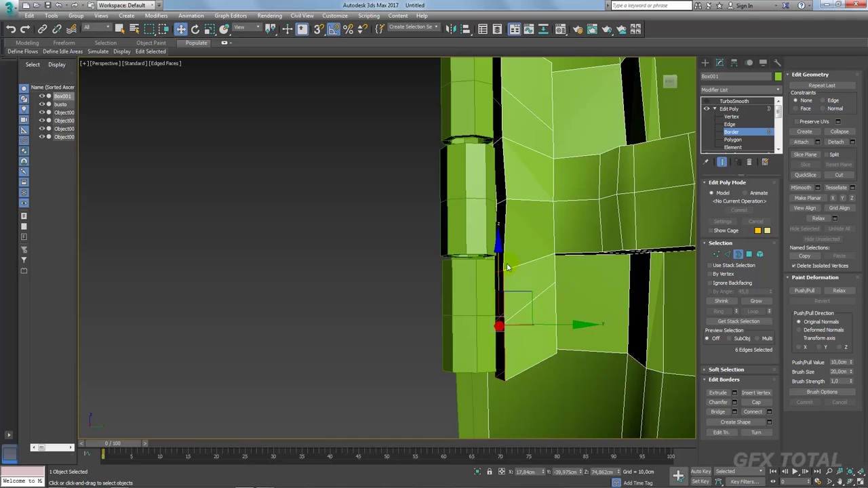
mouse_move(499, 253)
alt+middle_down()
mouse_move(556, 254)
mouse_move(653, 213)
alt+middle_up()
click(799, 143)
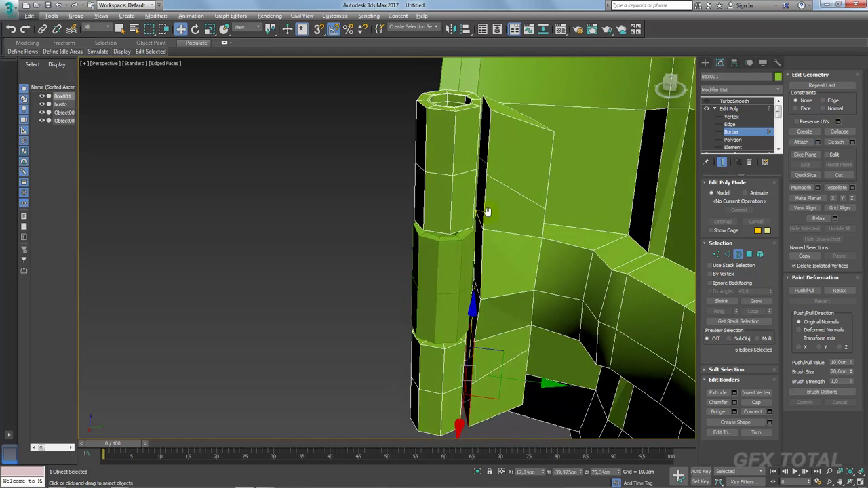
mouse_move(496, 174)
alt+middle_down()
mouse_move(504, 214)
mouse_move(535, 224)
alt+middle_up()
Step: Expand the selected bar edge into a 25-edge ring across the bar and inspect it from below
click(727, 254)
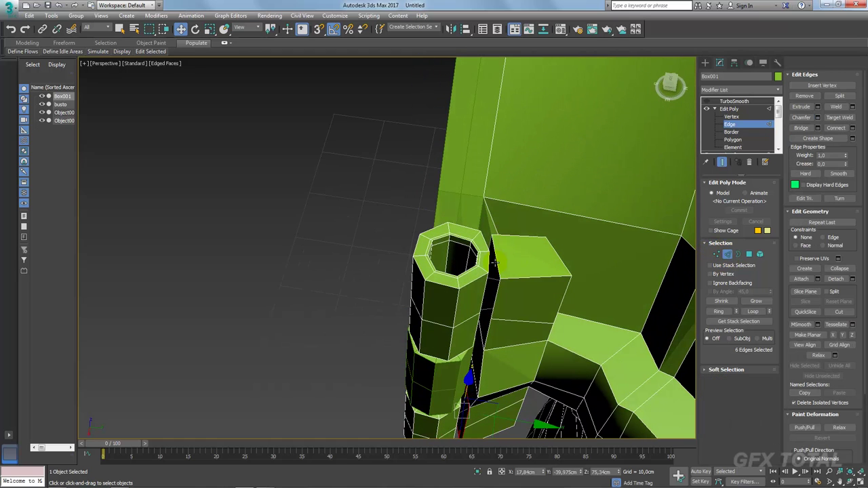
click(717, 312)
scroll(495, 226, down, 3)
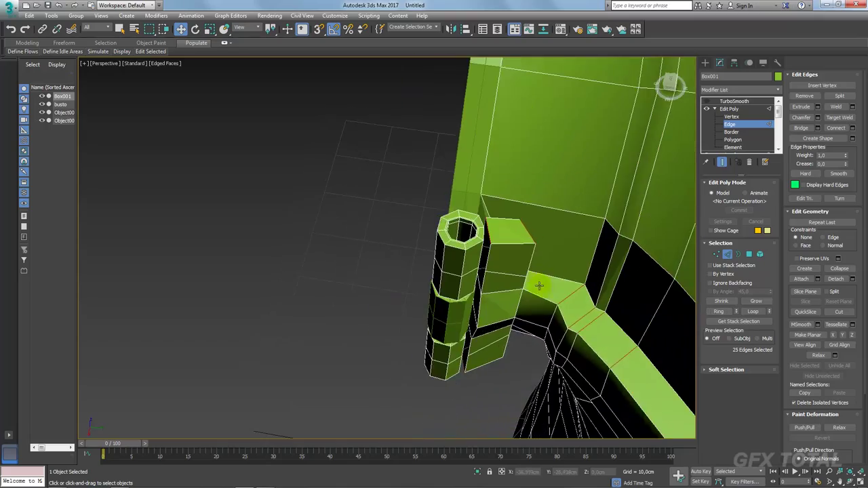
mouse_move(495, 227)
alt+middle_down()
mouse_move(574, 261)
mouse_move(471, 248)
mouse_move(466, 289)
mouse_move(730, 337)
alt+middle_up()
mouse_move(553, 312)
alt+middle_down()
mouse_move(526, 287)
mouse_move(568, 269)
mouse_move(562, 225)
mouse_move(520, 301)
alt+middle_up()
Step: Ring-select the socket wall edges and Connect them into a new edge loop
scroll(455, 224, up, 3)
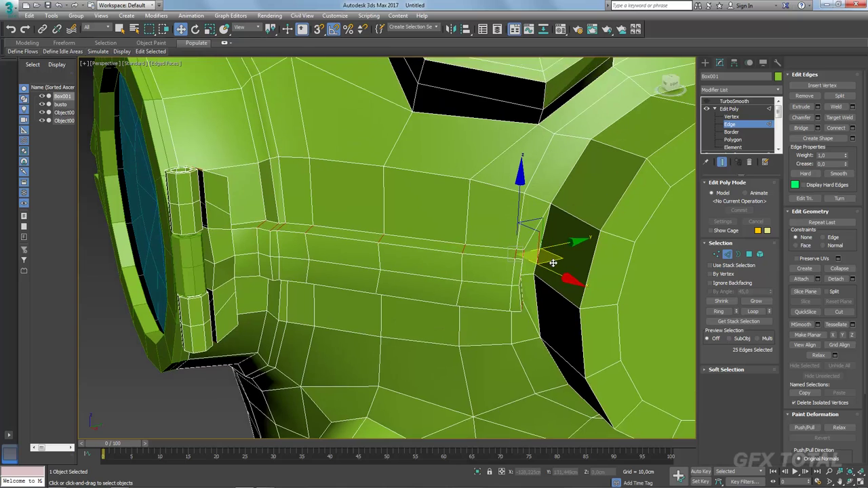
click(749, 254)
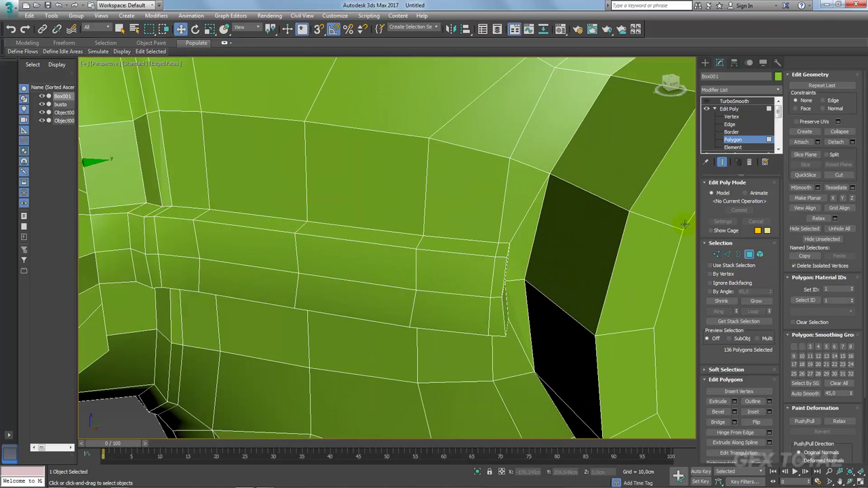
click(726, 255)
click(718, 302)
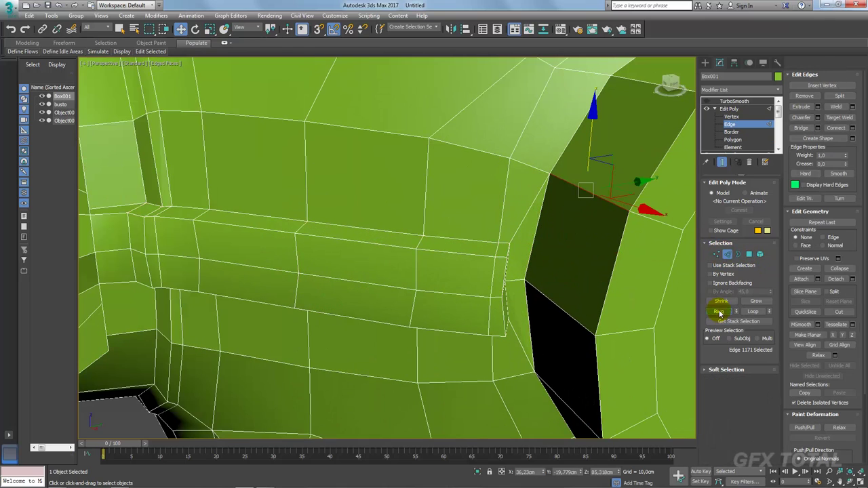
click(718, 311)
click(841, 130)
mouse_move(600, 227)
alt+middle_down()
mouse_move(589, 216)
mouse_move(599, 264)
mouse_move(693, 248)
alt+middle_up()
Step: Select the four polygons on the socket end and delete them
click(748, 255)
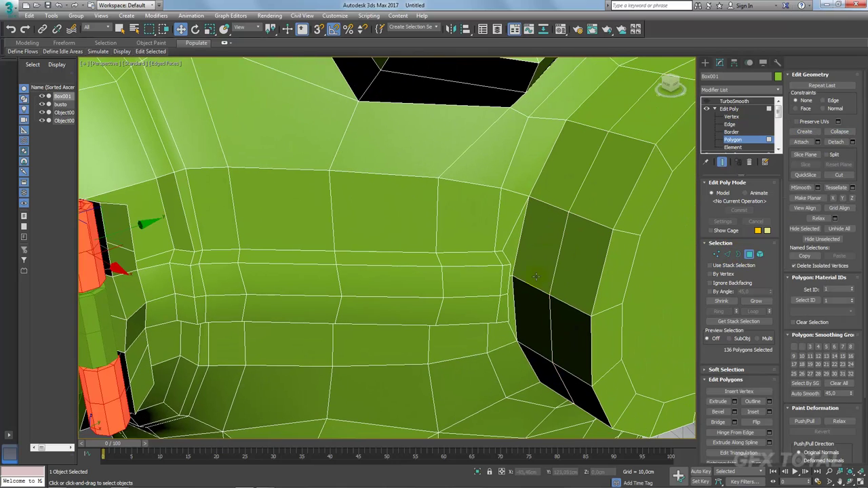
click(562, 227)
ctrl+click(528, 354)
alt+middle_drag(529, 354, 505, 296)
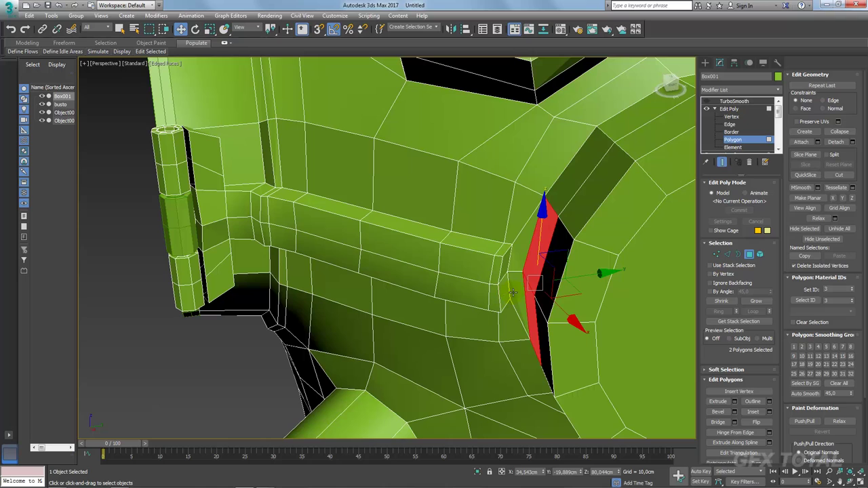
ctrl+click(513, 292)
ctrl+click(516, 260)
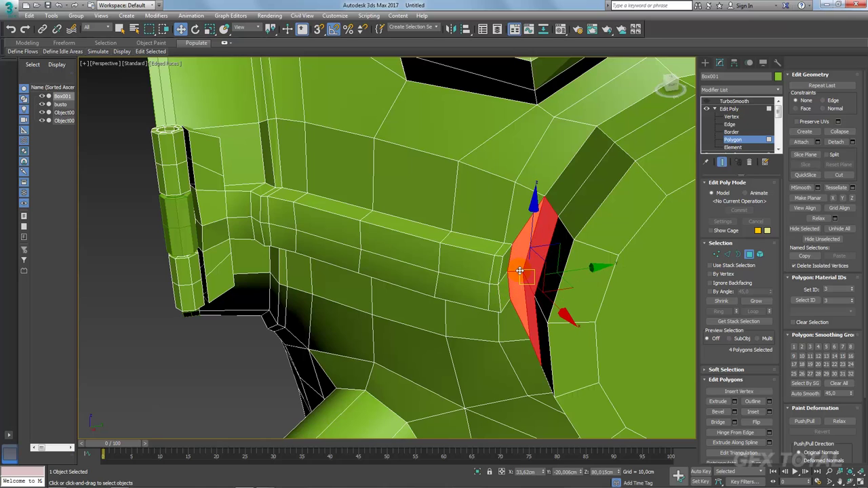
key(Delete)
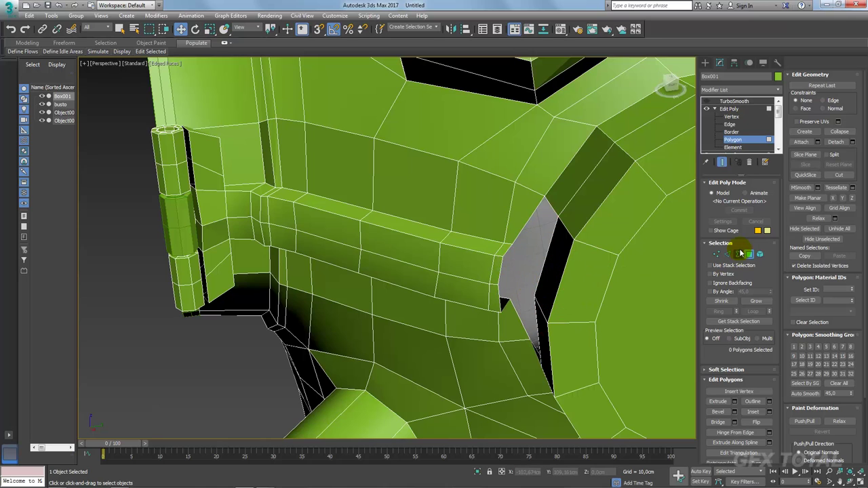
Step: Select the new hole's edges except the bottom one and Bridge them to fill the hole
click(738, 254)
click(526, 229)
mouse_move(526, 228)
alt+middle_down()
mouse_move(690, 256)
mouse_move(591, 244)
mouse_move(591, 231)
mouse_move(583, 235)
alt+middle_up()
click(726, 254)
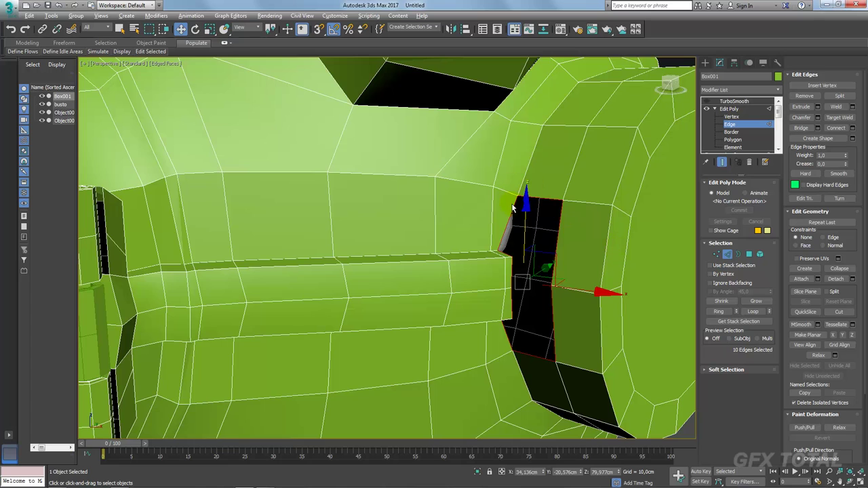
alt+click(507, 339)
click(800, 129)
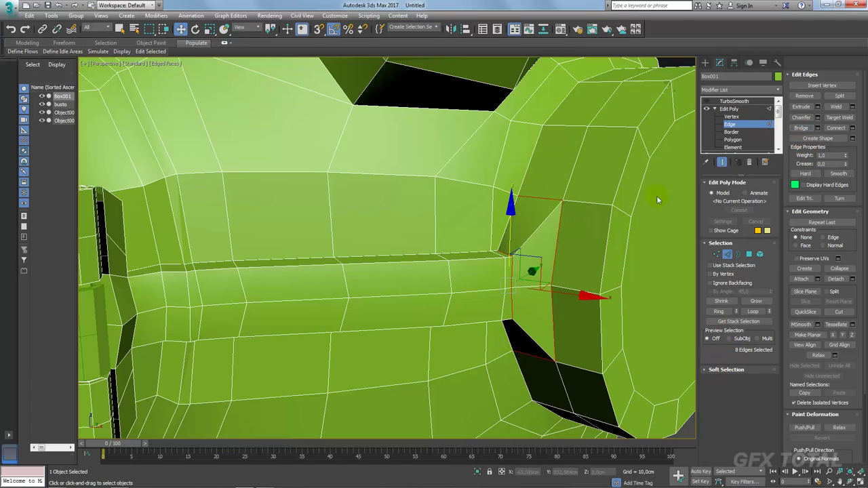
mouse_move(658, 194)
alt+middle_down()
mouse_move(635, 221)
mouse_move(505, 298)
mouse_move(469, 217)
alt+middle_up()
Step: Ring-select the edges along the bar and Connect them into a lengthwise edge loop
scroll(505, 298, up, 5)
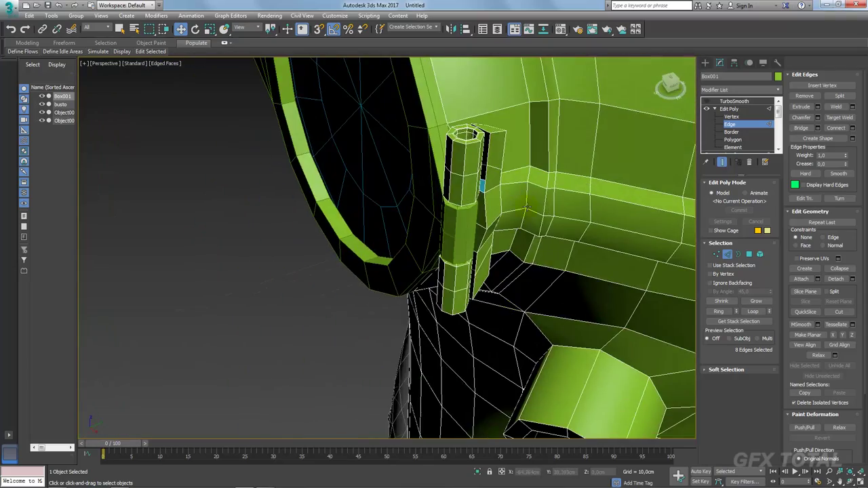
scroll(468, 217, up, 2)
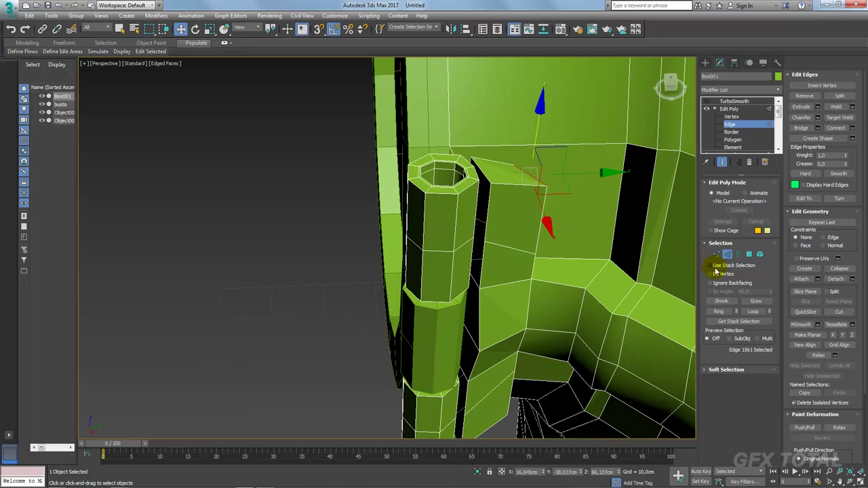
click(720, 313)
scroll(459, 204, down, 3)
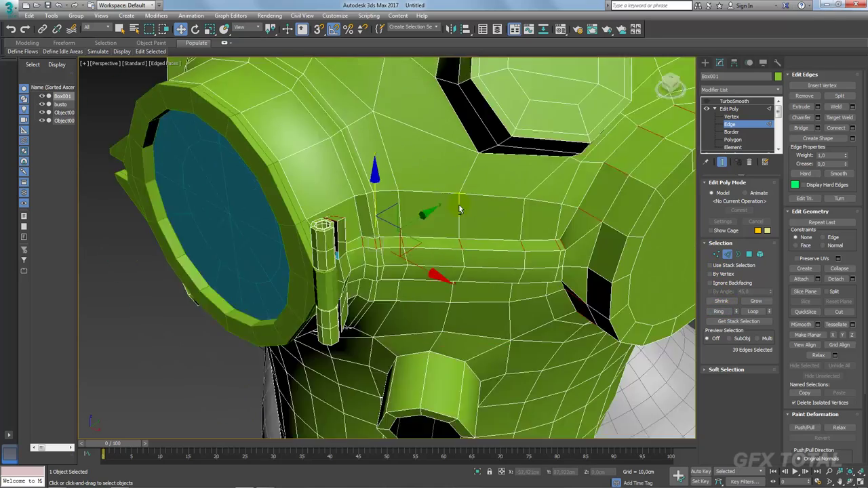
alt+middle_drag(458, 204, 580, 242)
scroll(554, 178, up, 2)
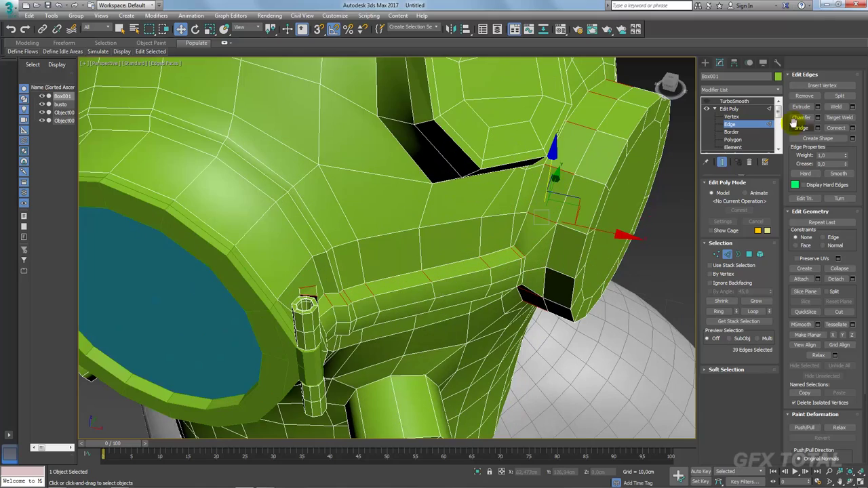
click(837, 128)
alt+middle_drag(403, 258, 586, 239)
scroll(586, 239, up, 3)
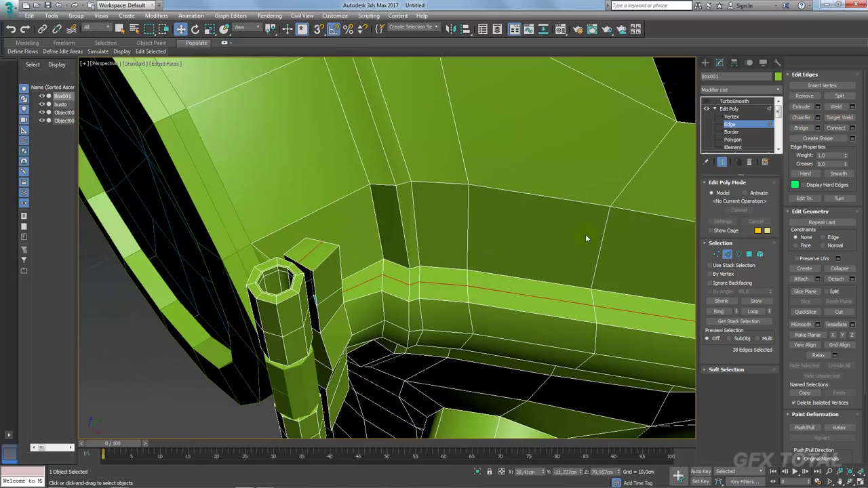
Step: Select the hinge column's open border and zoom in close on the gap
click(740, 256)
click(308, 267)
alt+middle_drag(309, 267, 379, 257)
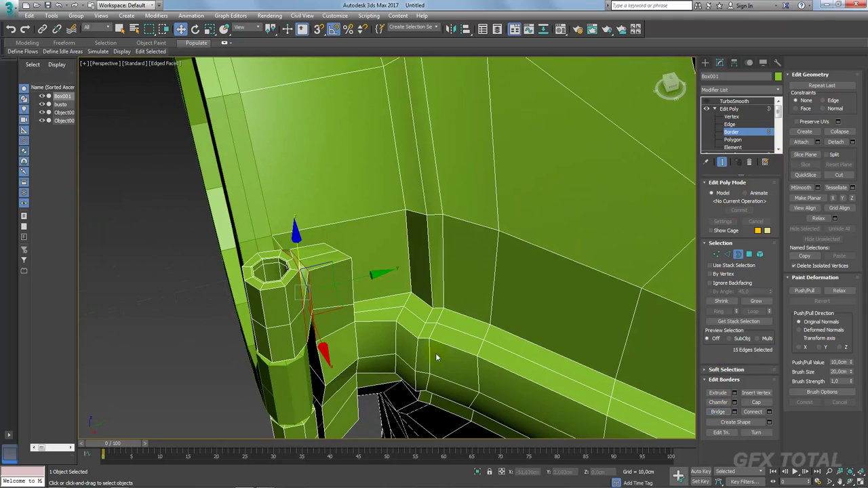
mouse_move(437, 357)
alt+middle_down()
mouse_move(397, 233)
mouse_move(345, 213)
mouse_move(346, 182)
mouse_move(381, 174)
mouse_move(374, 208)
mouse_move(380, 198)
alt+middle_up()
scroll(346, 182, up, 3)
scroll(381, 170, up, 2)
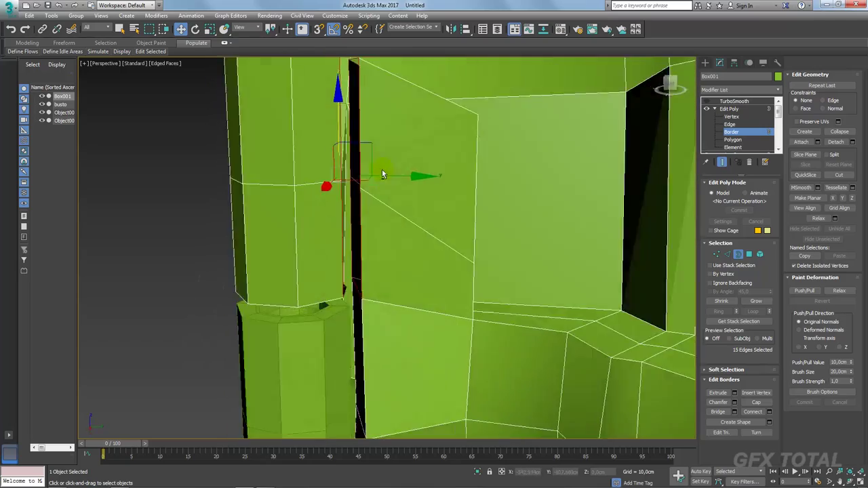
scroll(397, 154, up, 2)
mouse_move(387, 271)
middle_down()
mouse_move(387, 282)
mouse_move(391, 177)
mouse_move(370, 164)
middle_up()
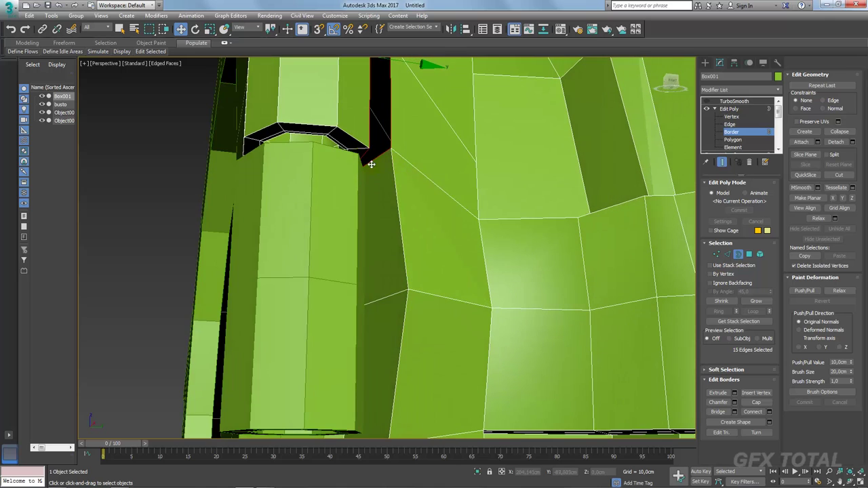
Step: Connect new edges along the dark gap beside the hinge column
click(726, 254)
click(378, 302)
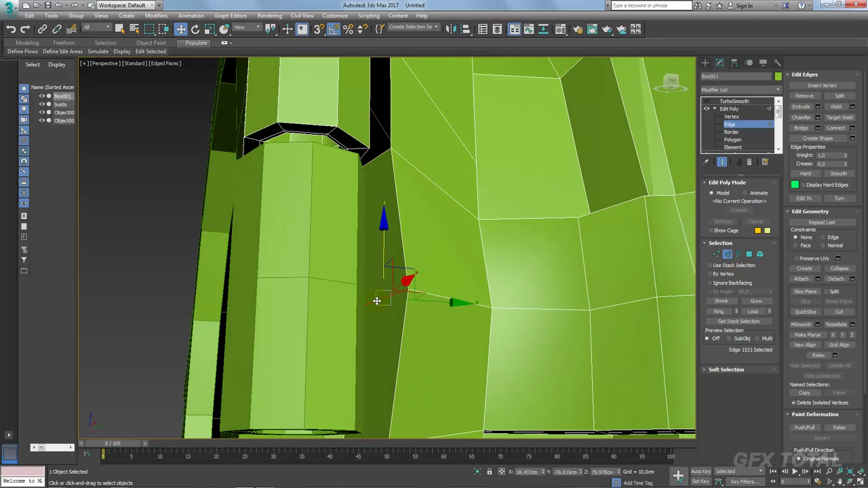
scroll(380, 305, up, 2)
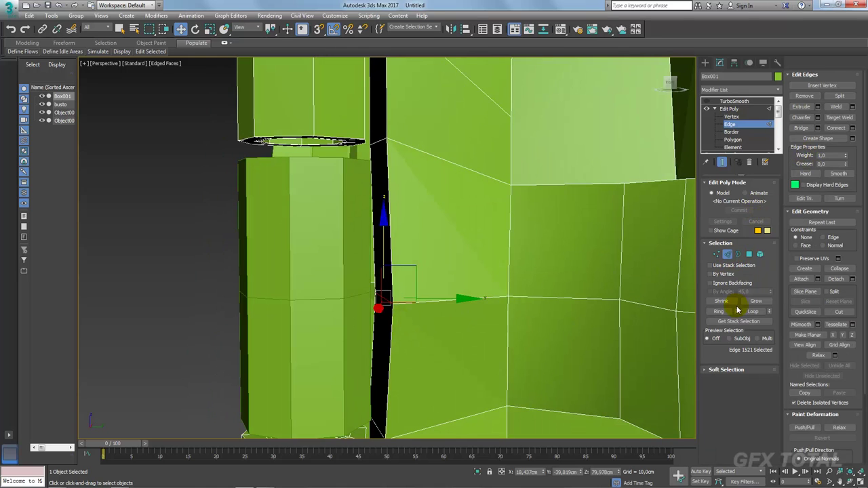
click(841, 129)
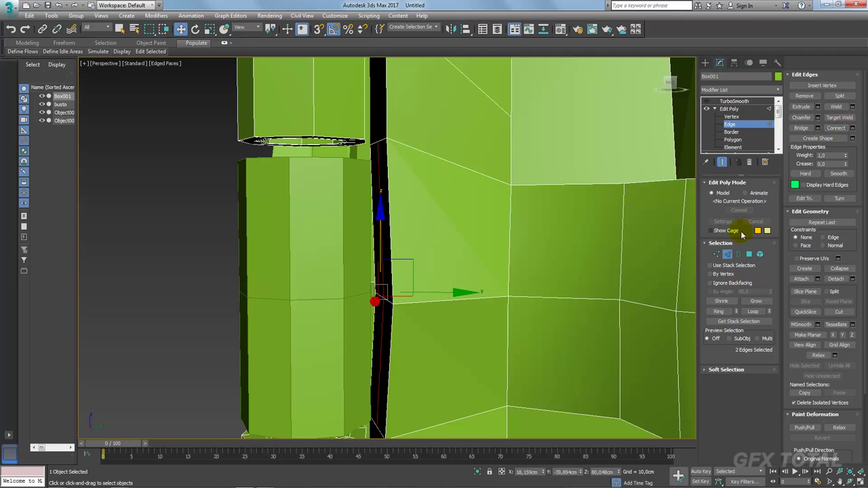
Step: Bridge both open border gaps beside the hinge plate shut
click(737, 254)
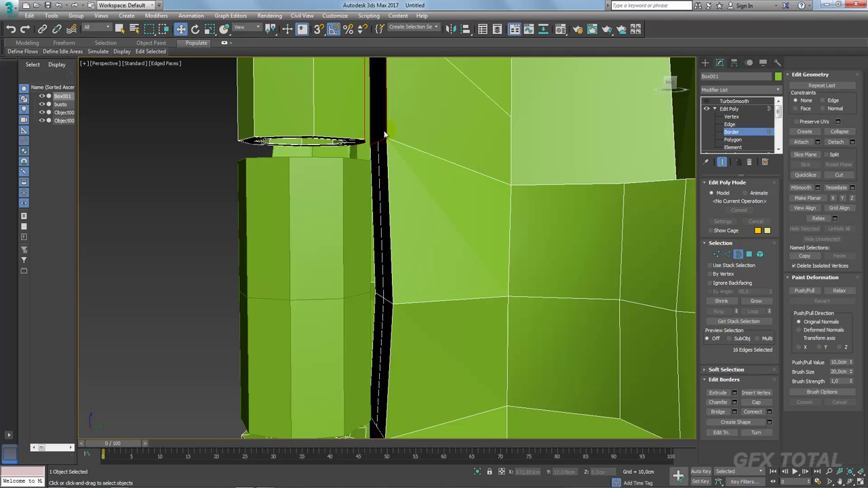
scroll(384, 134, down, 4)
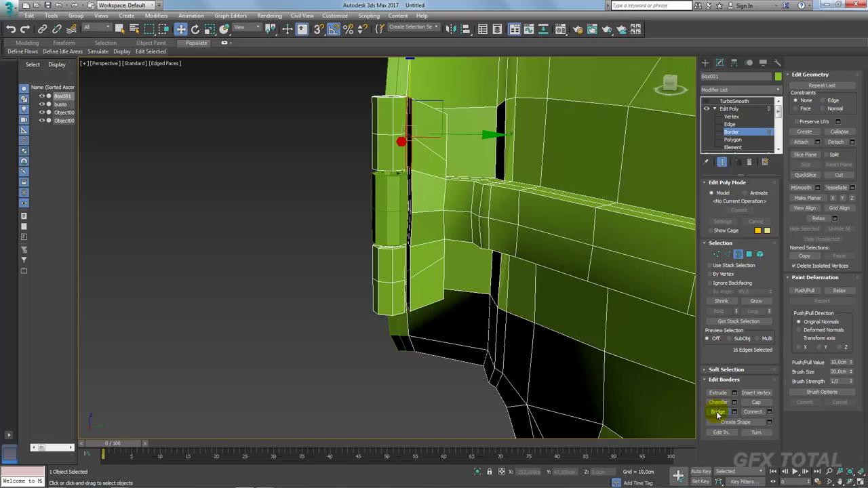
click(717, 415)
mouse_move(434, 217)
alt+middle_down()
mouse_move(458, 199)
mouse_move(441, 122)
alt+middle_up()
scroll(441, 122, up, 3)
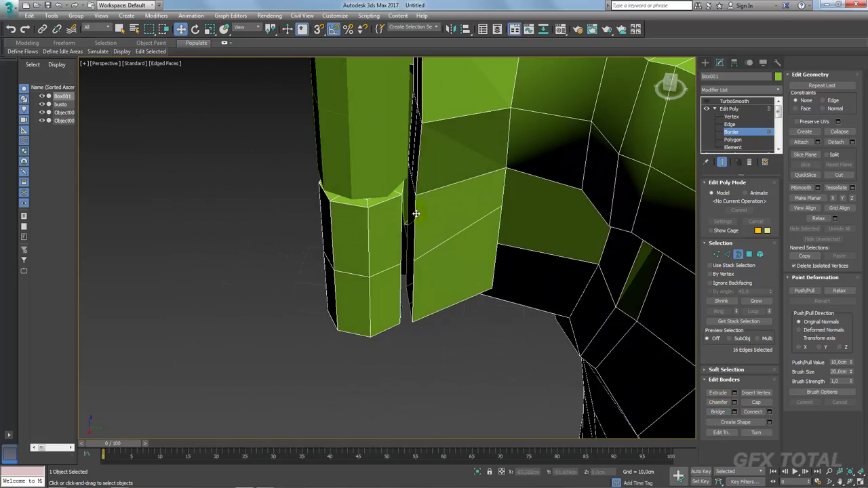
click(415, 213)
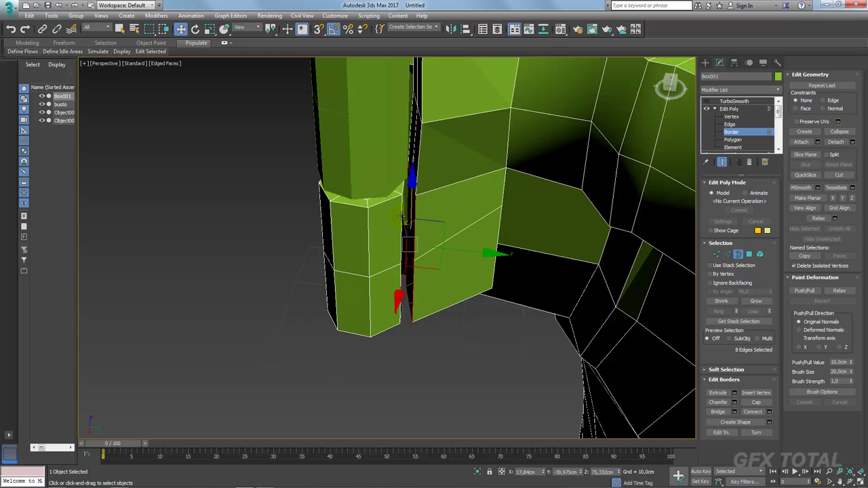
click(717, 412)
mouse_move(503, 242)
alt+middle_down()
mouse_move(496, 178)
mouse_move(515, 155)
alt+middle_up()
click(729, 108)
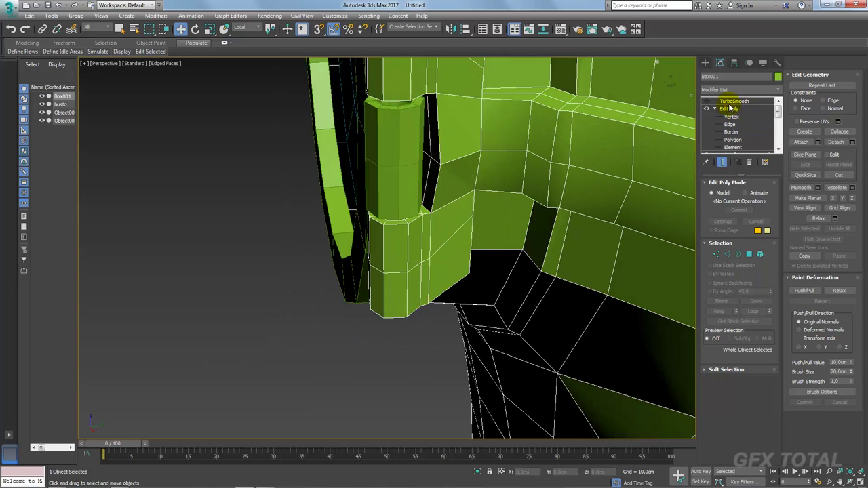
click(733, 101)
click(706, 101)
mouse_move(433, 204)
alt+middle_down()
mouse_move(481, 170)
mouse_move(506, 217)
alt+middle_up()
scroll(454, 192, down, 5)
scroll(454, 192, down, 3)
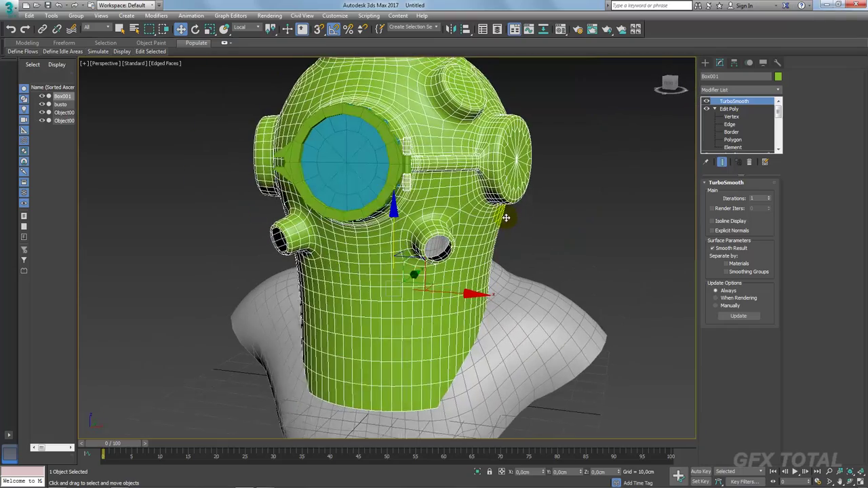
scroll(436, 160, up, 2)
scroll(438, 158, up, 3)
scroll(422, 166, up, 3)
mouse_move(422, 167)
middle_down()
mouse_move(221, 187)
mouse_move(691, 149)
middle_up()
click(729, 110)
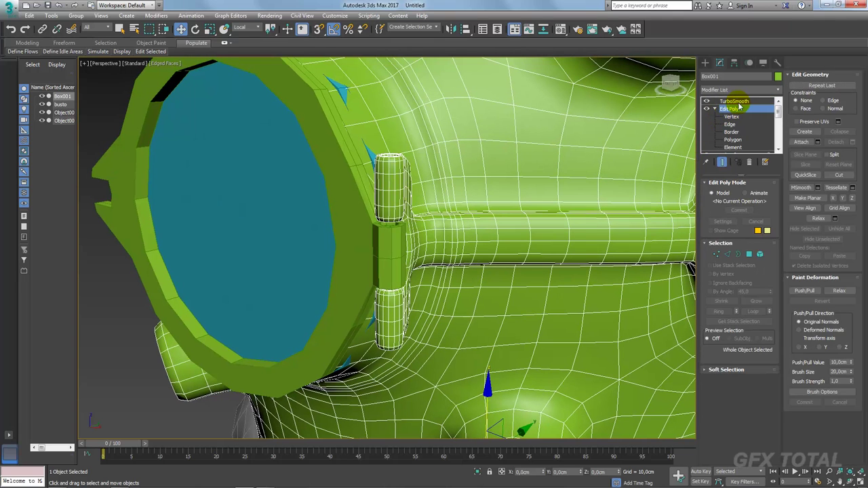
click(707, 101)
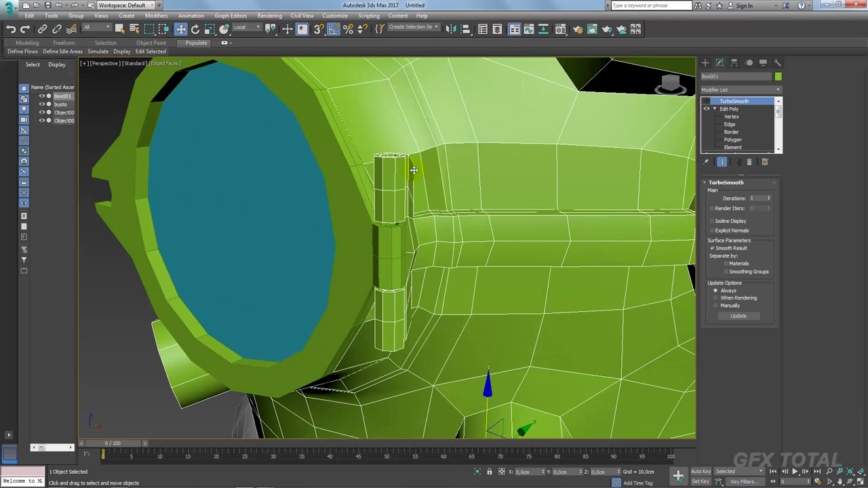
mouse_move(414, 171)
alt+middle_down()
mouse_move(444, 228)
mouse_move(402, 201)
mouse_move(387, 155)
mouse_move(411, 219)
mouse_move(441, 212)
alt+middle_up()
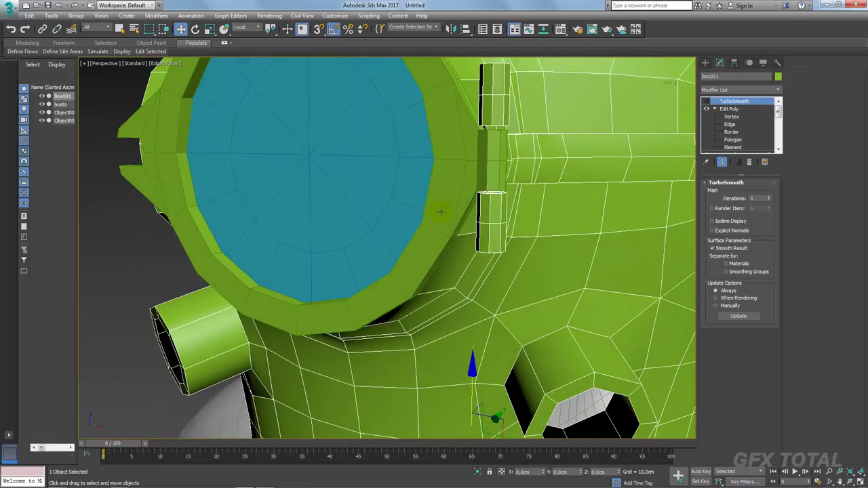
click(484, 169)
alt+middle_drag(479, 159, 468, 158)
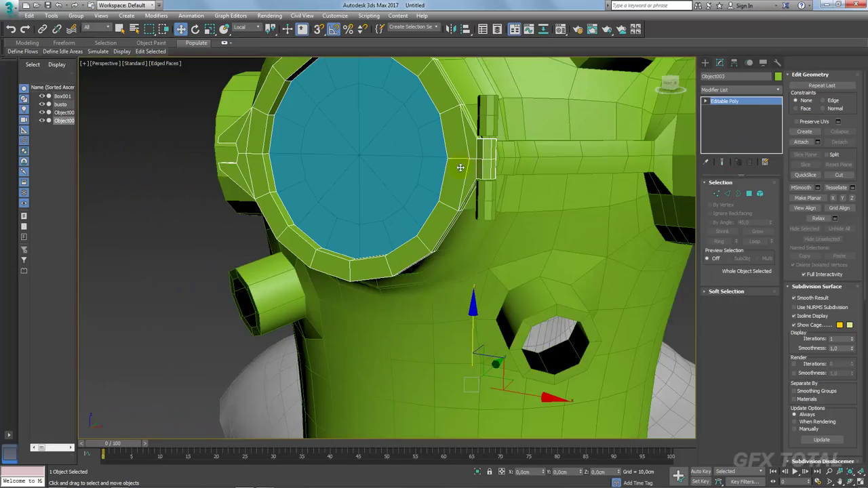
mouse_move(281, 143)
alt+middle_down()
mouse_move(420, 196)
mouse_move(467, 202)
mouse_move(345, 155)
mouse_move(377, 218)
alt+middle_up()
key(alt+Tab)
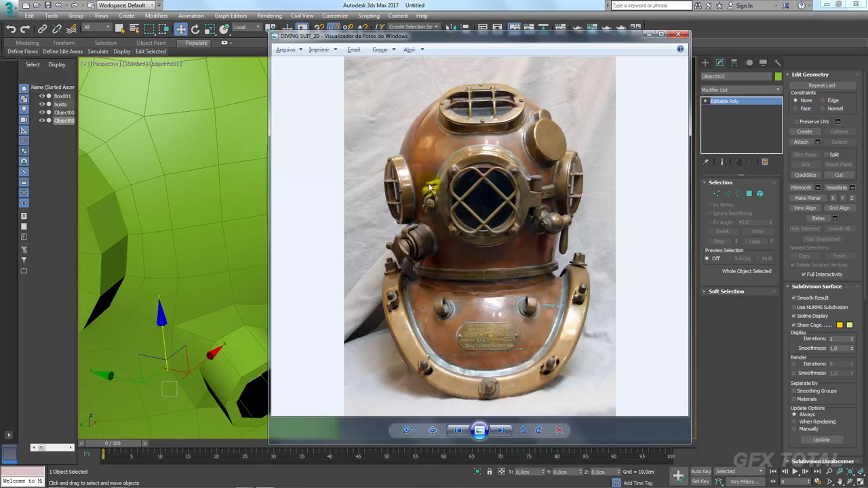
key(alt+Tab)
mouse_move(429, 186)
alt+middle_down()
mouse_move(326, 194)
mouse_move(334, 230)
mouse_move(387, 223)
alt+middle_up()
click(326, 194)
scroll(397, 225, up, 3)
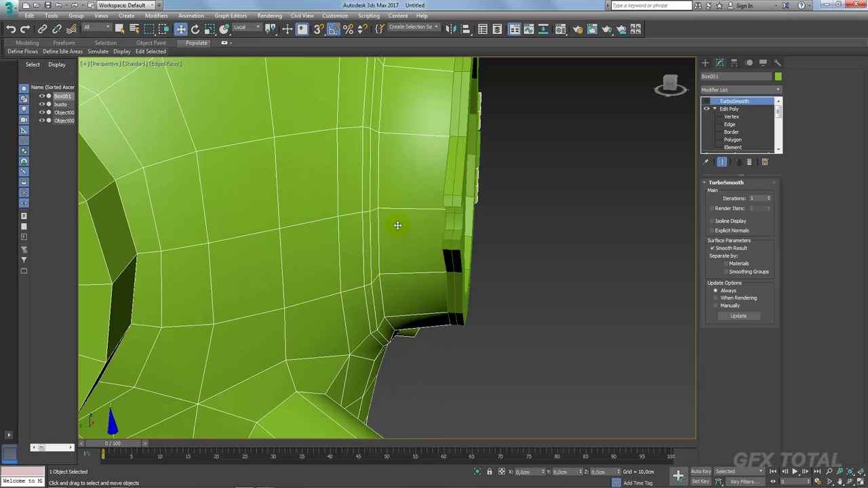
Step: Select two polygons beside the porthole and compare with the diving helmet reference photo
click(735, 140)
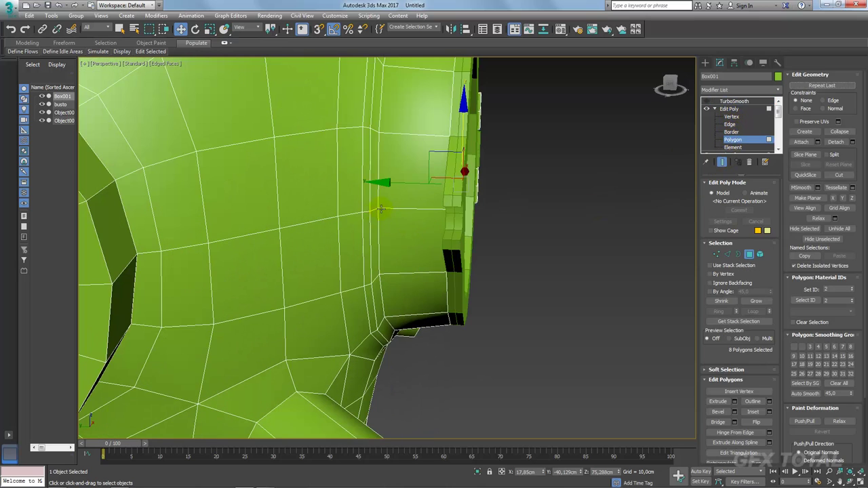
ctrl+click(375, 222)
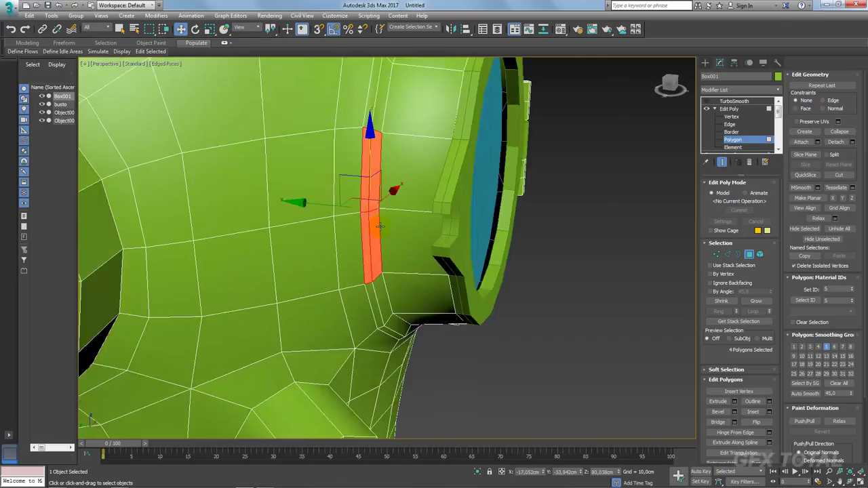
mouse_move(374, 222)
alt+middle_down()
mouse_move(337, 203)
mouse_move(413, 213)
alt+middle_up()
ctrl+click(344, 230)
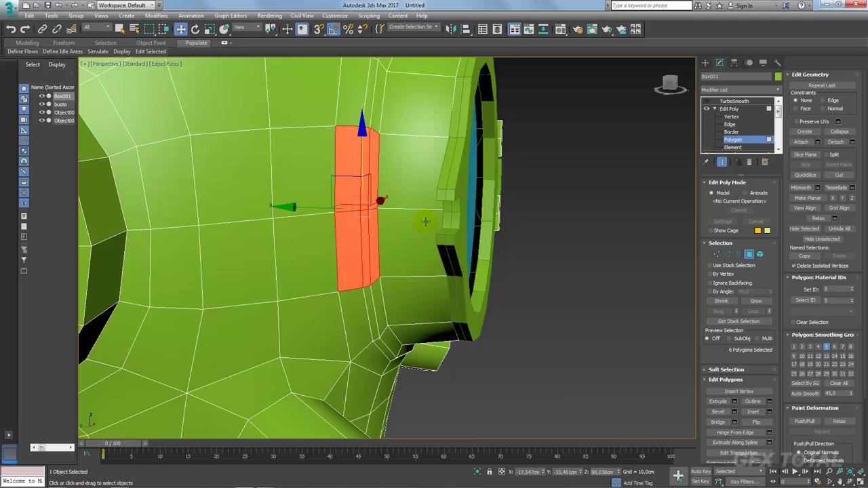
alt+middle_drag(425, 221, 383, 216)
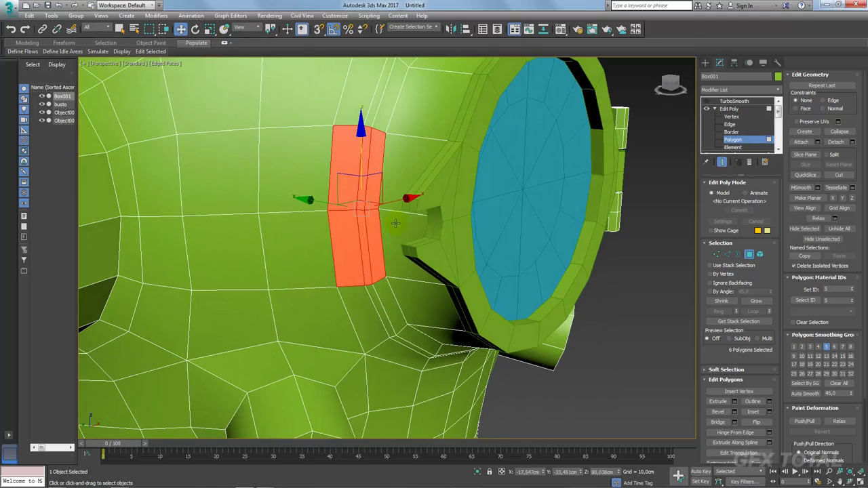
key(alt+Tab)
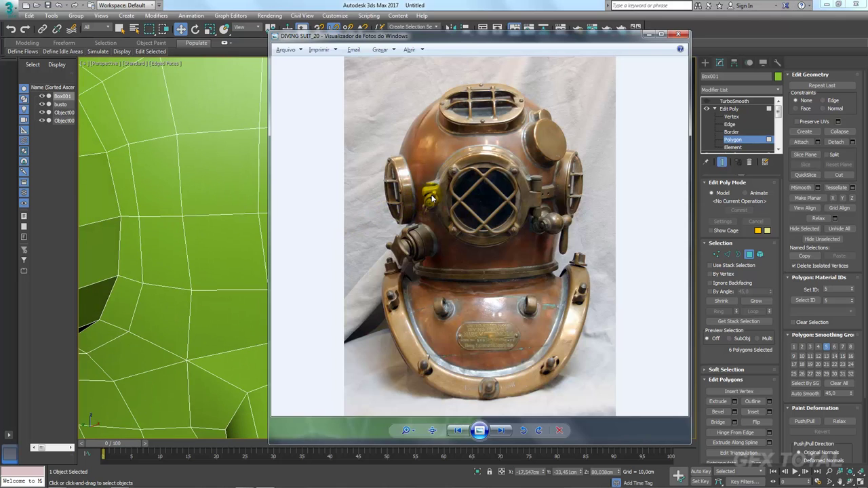
key(alt+Tab)
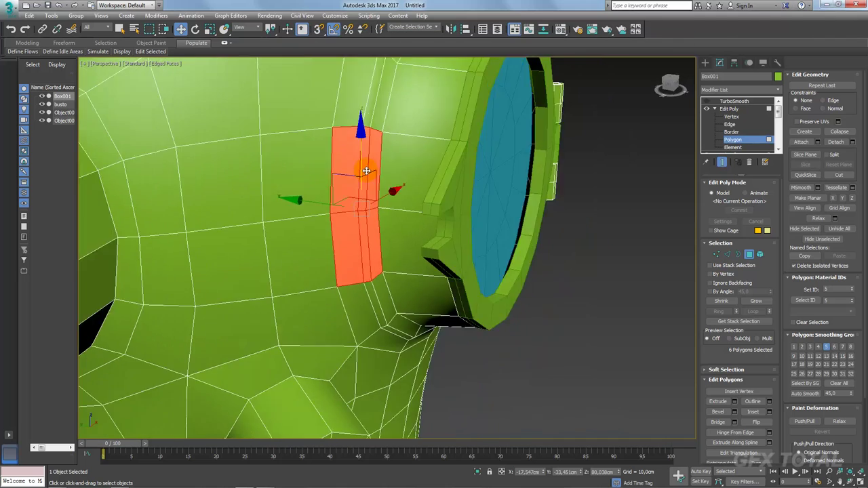
Step: Reselect a fresh pair of polygons next to the porthole ring
alt+middle_drag(427, 184, 397, 179)
click(397, 179)
ctrl+click(388, 224)
mouse_move(388, 224)
alt+middle_down()
mouse_move(480, 225)
mouse_move(490, 217)
alt+middle_up()
scroll(480, 225, down, 5)
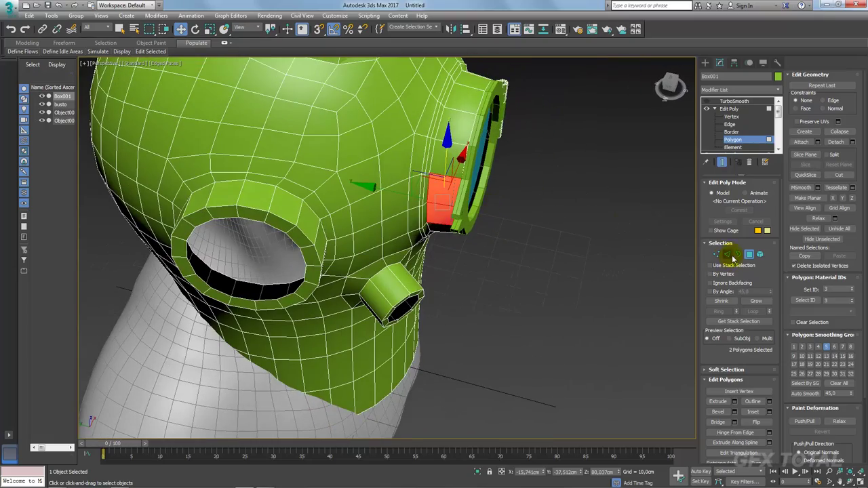
alt+middle_drag(581, 246, 615, 280)
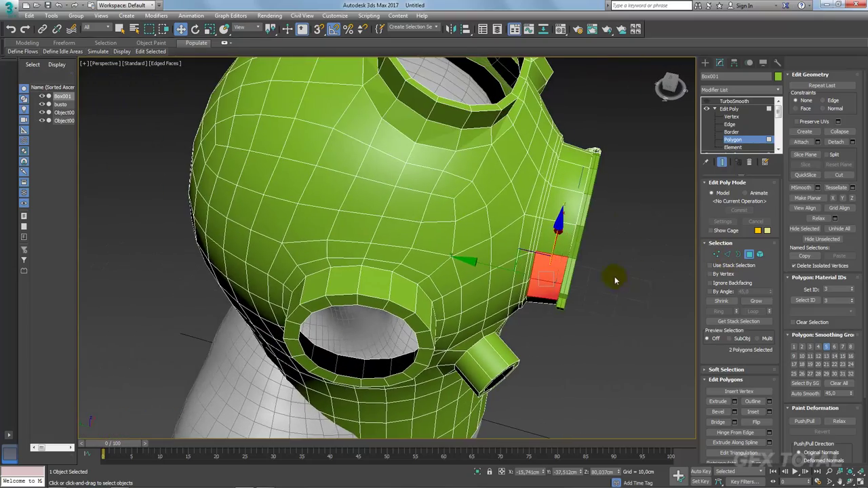
Step: Extrude the two polygons about 0,85cm into a small block, then inset them 1.458 cm
click(735, 402)
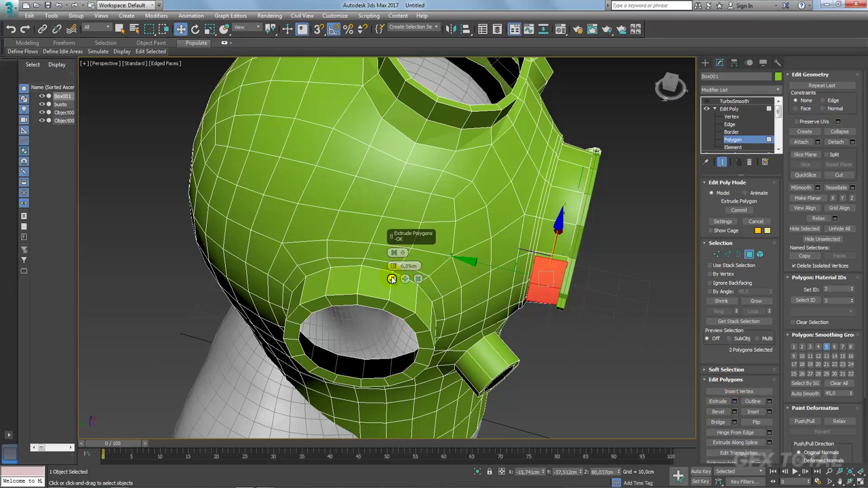
click(392, 279)
scroll(639, 287, up, 3)
scroll(665, 305, up, 2)
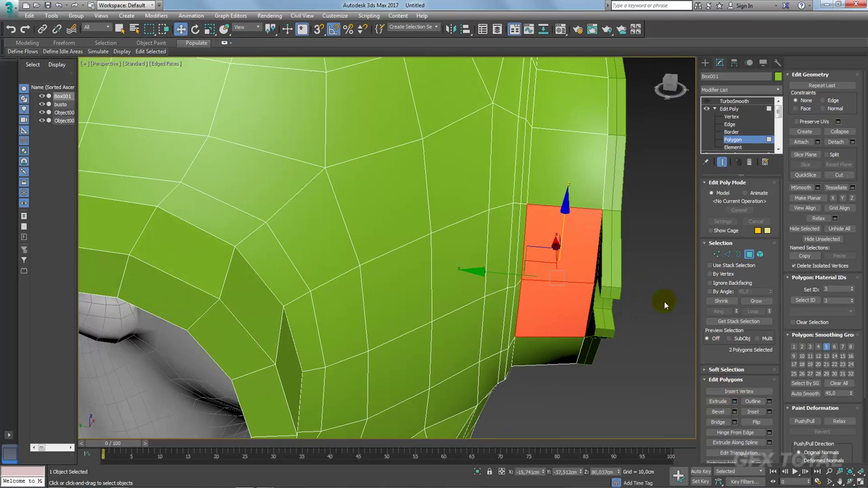
alt+middle_drag(555, 310, 700, 328)
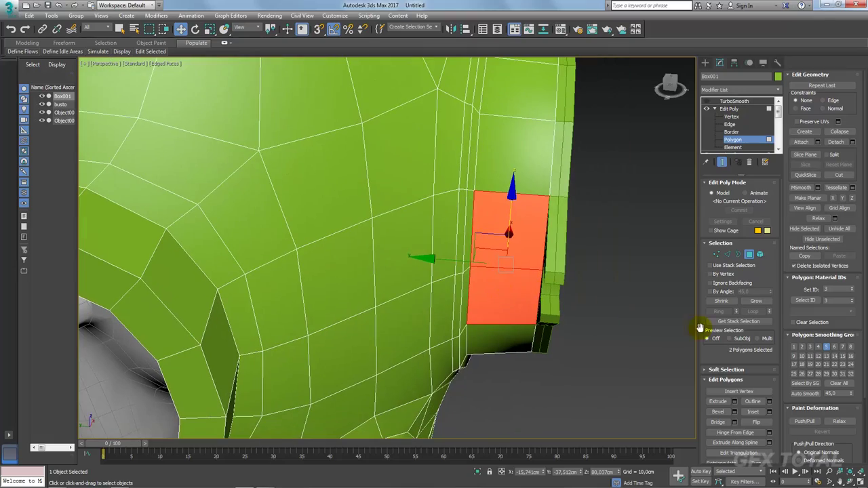
click(769, 411)
mouse_move(606, 296)
alt+middle_down()
mouse_move(616, 277)
mouse_move(568, 293)
mouse_move(595, 360)
alt+middle_up()
Step: Confirm the inset and add a vertical edge loop beside the porthole with Ring and Connect
click(392, 278)
mouse_move(392, 279)
alt+middle_down()
mouse_move(543, 269)
mouse_move(682, 287)
alt+middle_up()
click(727, 254)
click(518, 200)
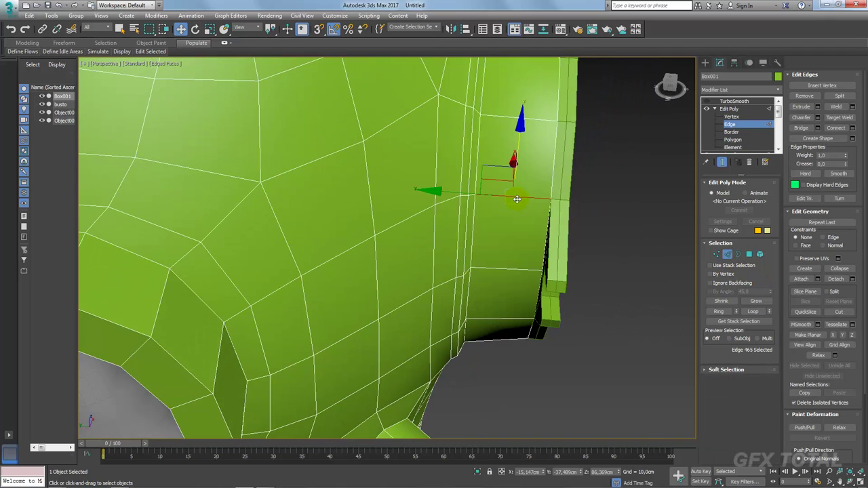
click(719, 311)
click(837, 131)
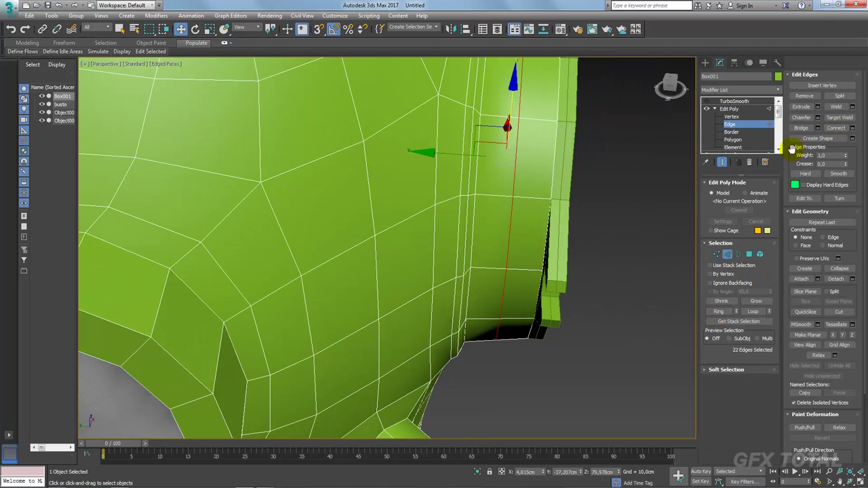
mouse_move(583, 230)
alt+middle_down()
mouse_move(603, 226)
mouse_move(585, 242)
mouse_move(537, 169)
alt+middle_up()
Step: Add a second vertical edge loop via Connect and slide it slightly left along X
click(749, 254)
click(727, 254)
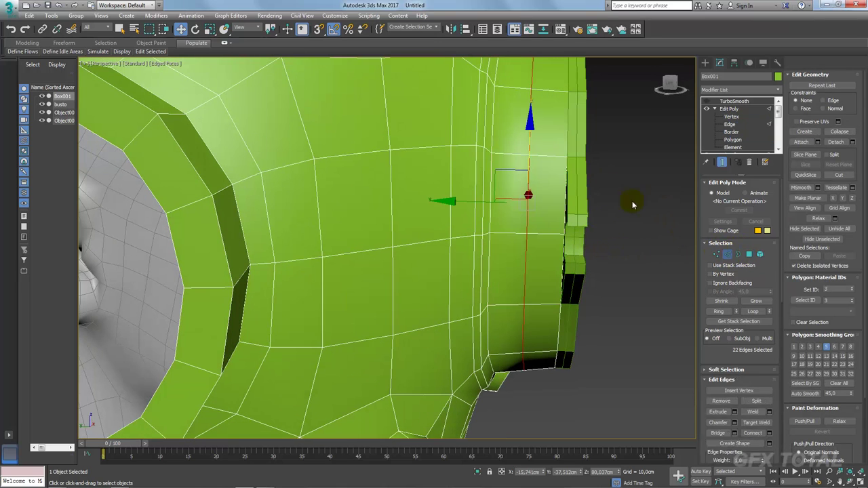
click(553, 155)
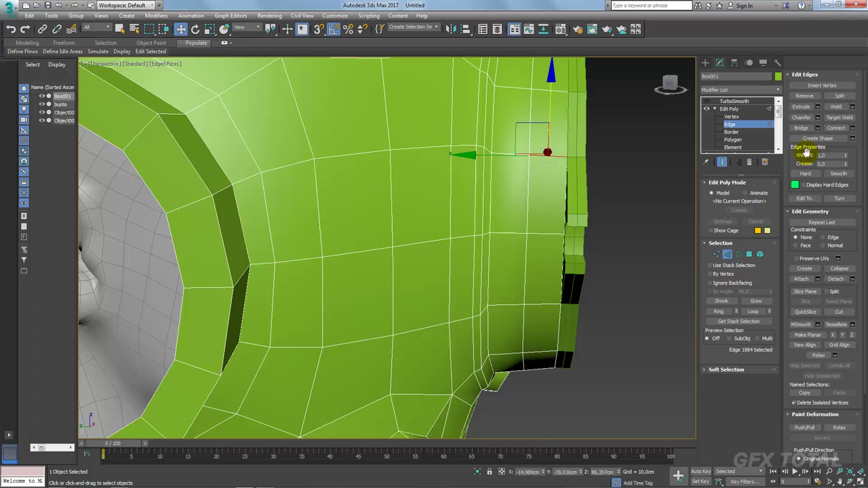
click(718, 311)
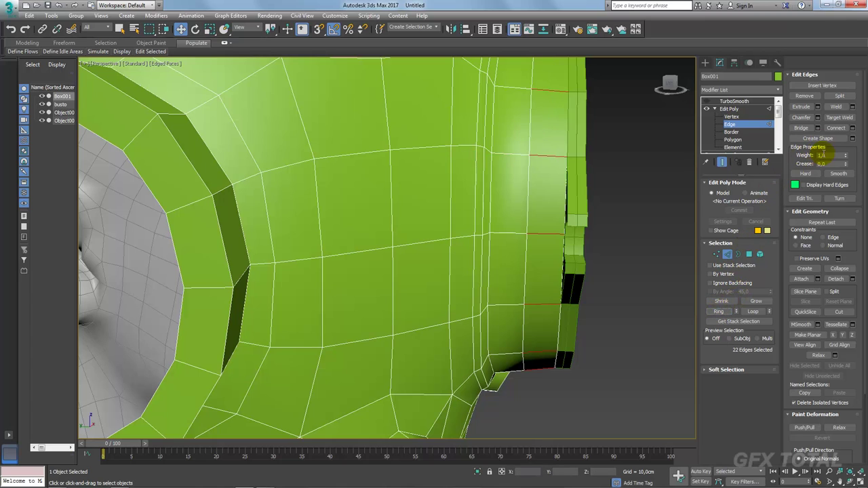
click(852, 128)
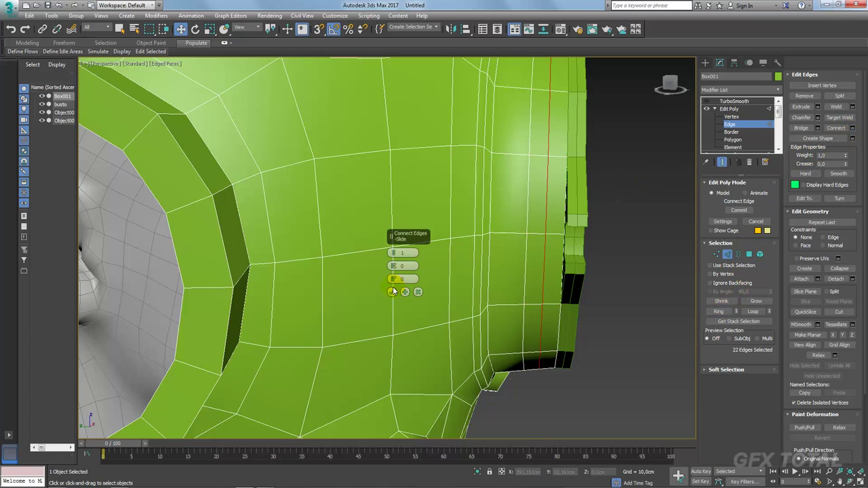
click(393, 291)
drag(468, 201, 448, 201)
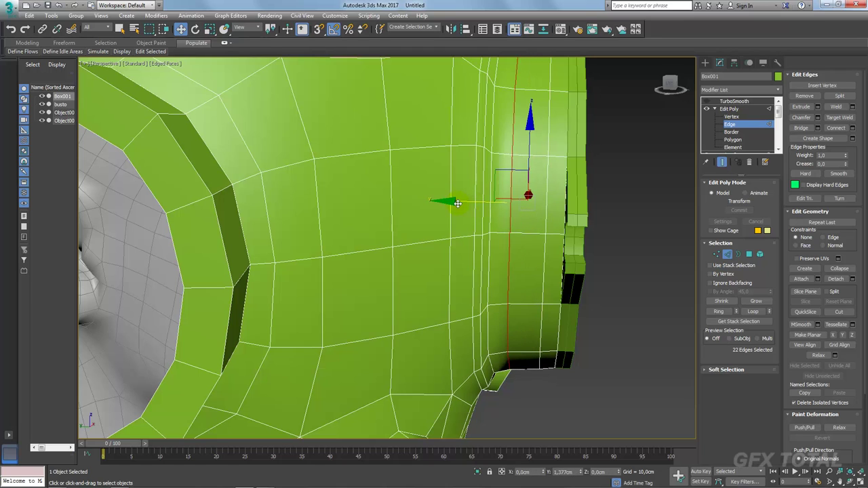
click(749, 253)
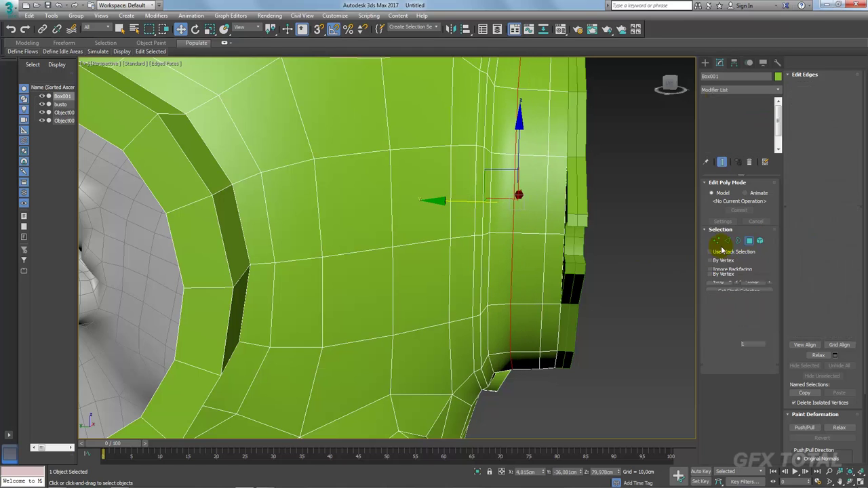
Step: Select two polygons beside the porthole and extrude them about 2.794 cm
click(557, 209)
click(505, 206)
ctrl+click(519, 252)
alt+middle_drag(519, 252, 488, 258)
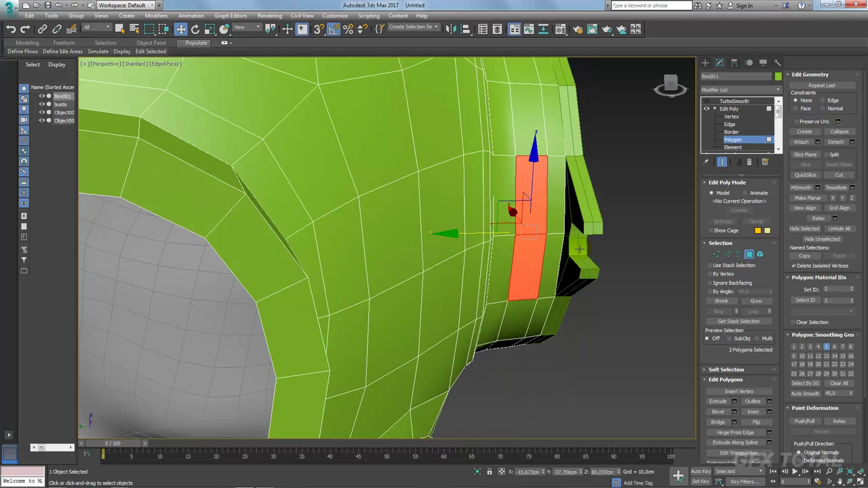
click(733, 403)
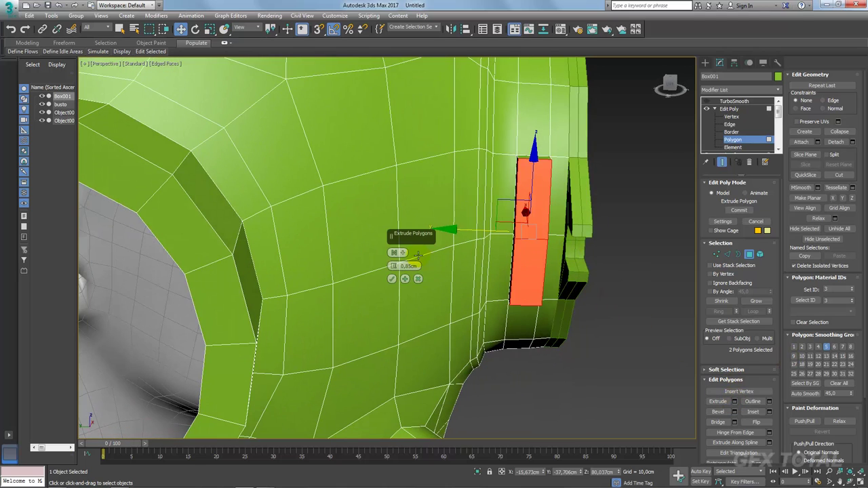
drag(396, 265, 396, 252)
alt+middle_drag(534, 261, 410, 266)
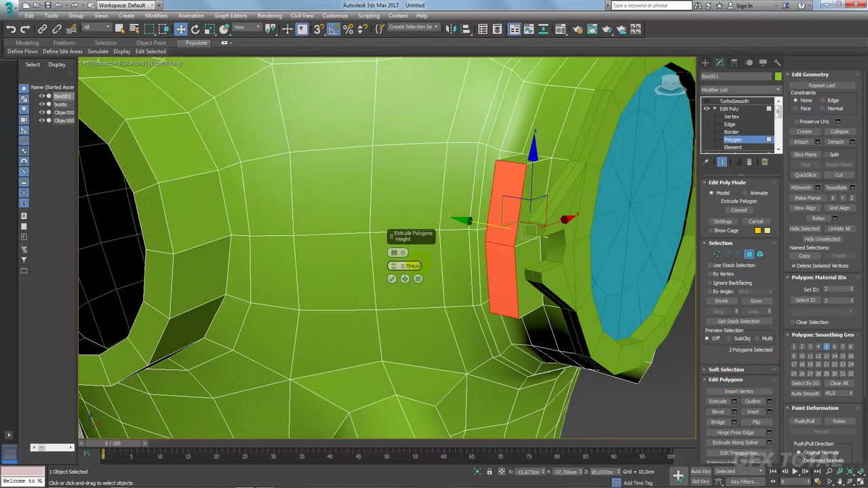
click(391, 280)
Step: Scale the extruded polygons down and shift them along X
key(e)
key(r)
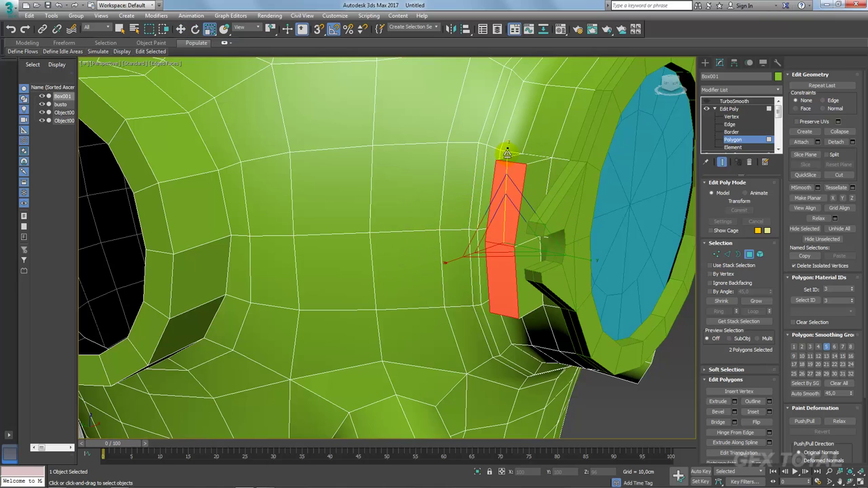
drag(507, 151, 507, 179)
alt+middle_drag(507, 180, 557, 239)
key(w)
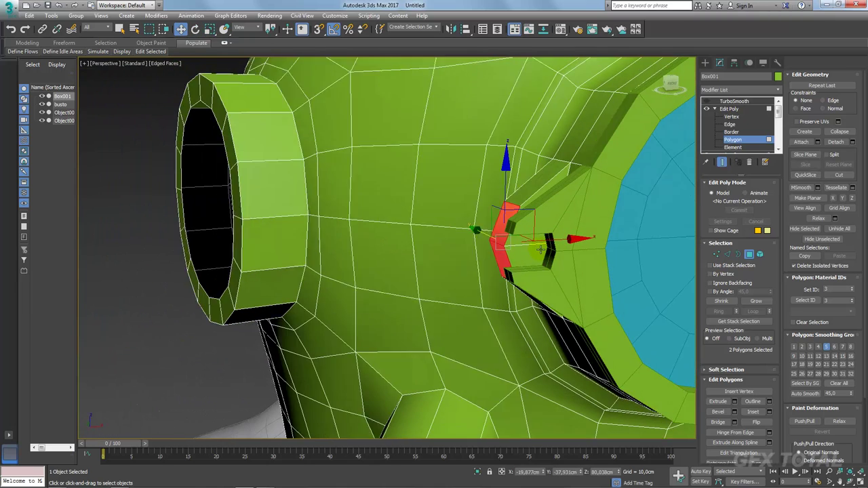
drag(558, 239, 585, 239)
alt+middle_drag(584, 239, 678, 291)
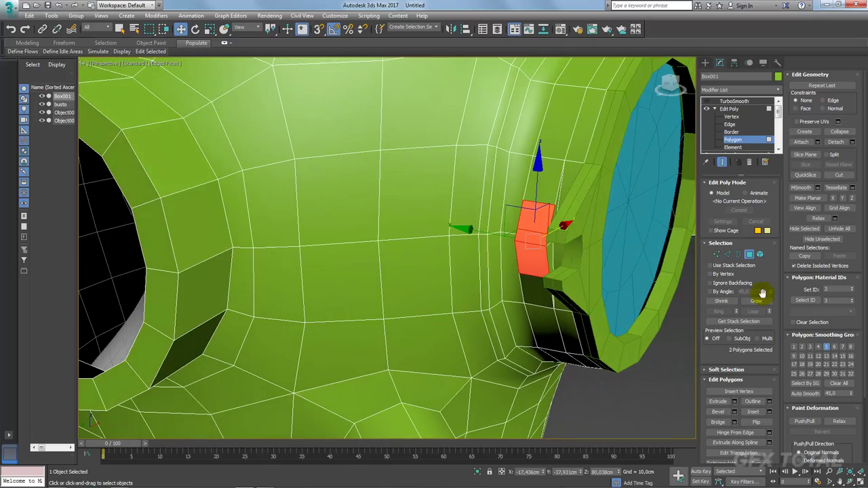
Step: Extrude the two faces outward again and push them farther along X
click(734, 400)
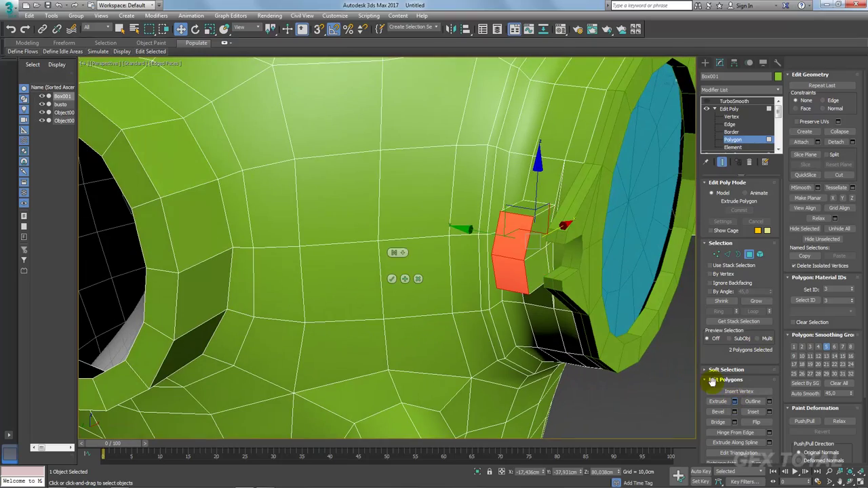
click(391, 280)
alt+middle_drag(391, 280, 581, 237)
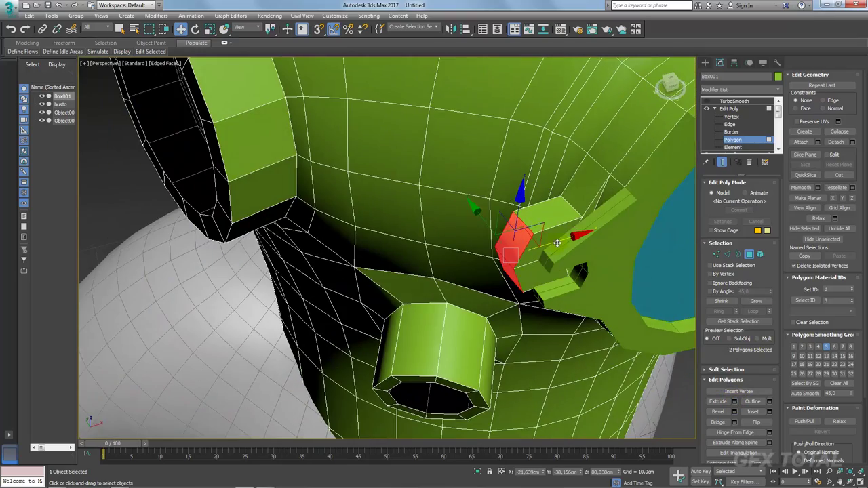
drag(582, 237, 602, 235)
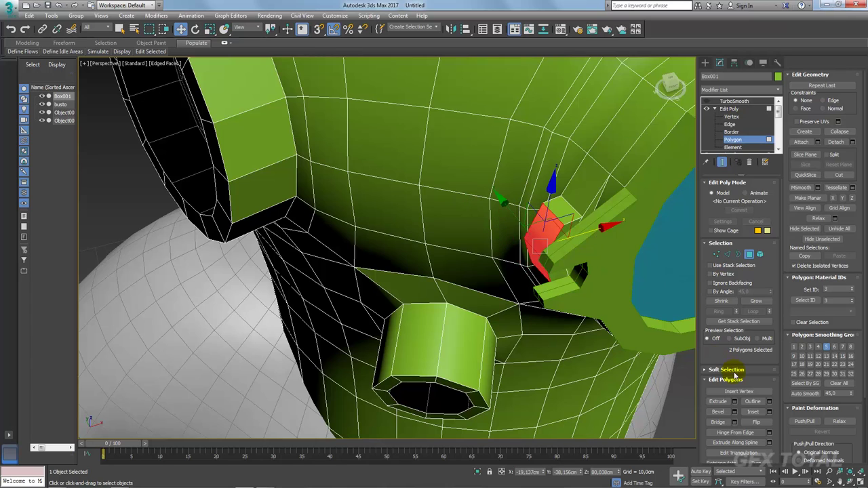
Step: Extrude the faces a final time with height 0,85cm
click(735, 400)
drag(393, 270, 394, 264)
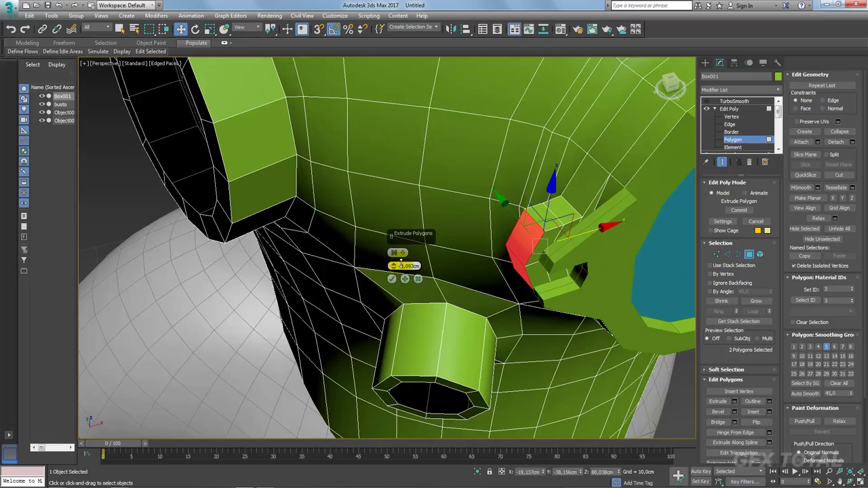
click(392, 279)
alt+middle_drag(407, 271, 475, 264)
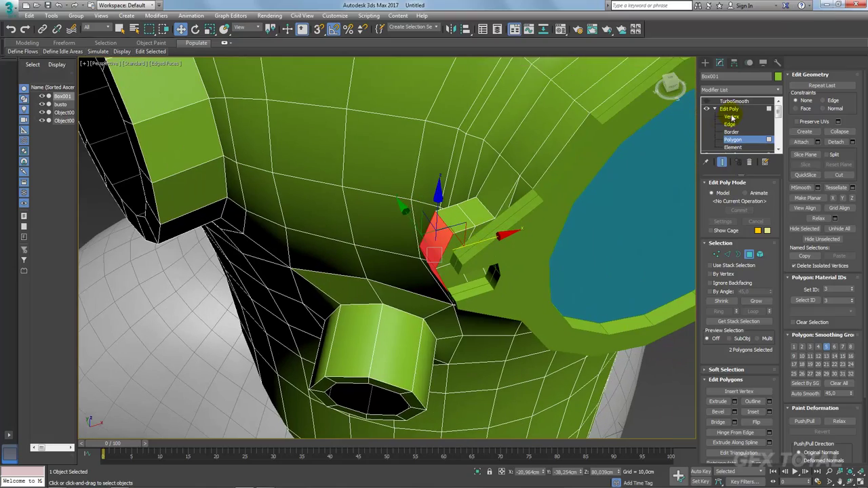
Step: Turn on TurboSmooth to preview the smoothed helmet
click(729, 109)
click(712, 102)
click(712, 103)
Step: View the smoothed helmet, then return to Edit Poly Polygon mode and pick the side disc's cap face
mouse_move(515, 199)
alt+middle_down()
mouse_move(496, 226)
mouse_move(391, 235)
mouse_move(569, 219)
alt+middle_up()
scroll(391, 236, up, 3)
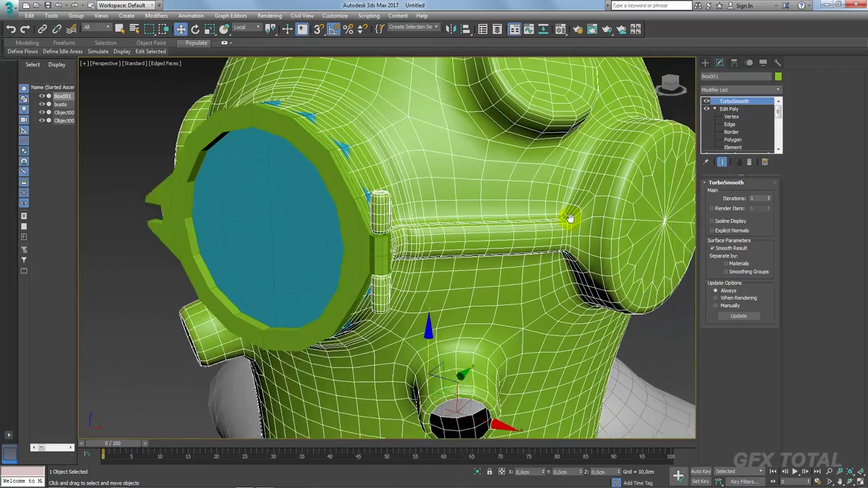
click(729, 108)
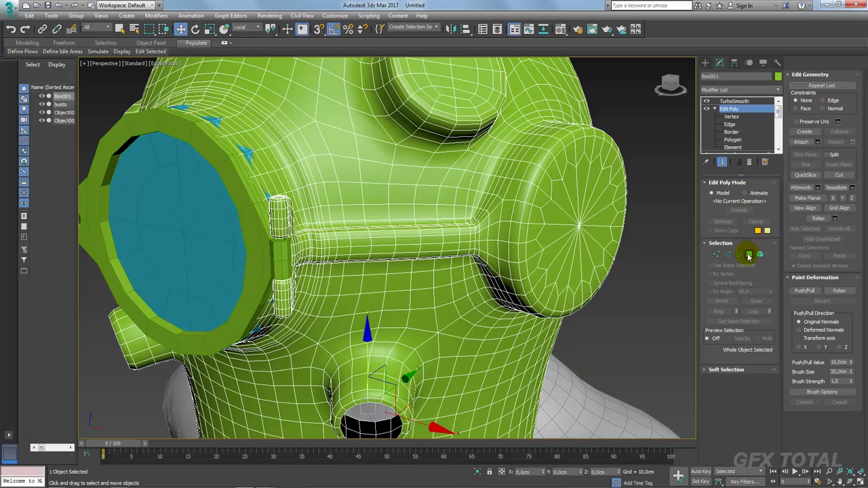
click(748, 255)
click(600, 231)
click(706, 101)
mouse_move(610, 203)
alt+middle_down()
mouse_move(597, 226)
mouse_move(610, 230)
alt+middle_up()
Step: Delete the side disc's cap face and select the open hole's border loop
scroll(611, 230, up, 3)
key(Delete)
click(738, 254)
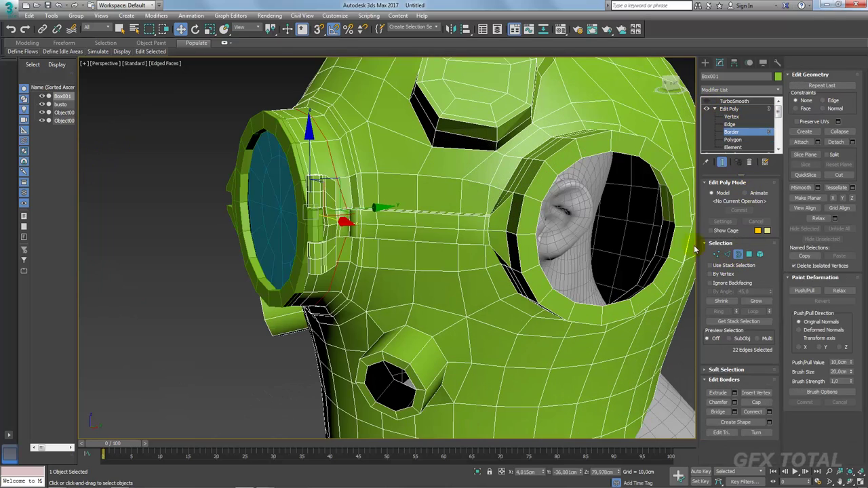
click(671, 242)
click(681, 193)
alt+middle_drag(680, 193, 574, 208)
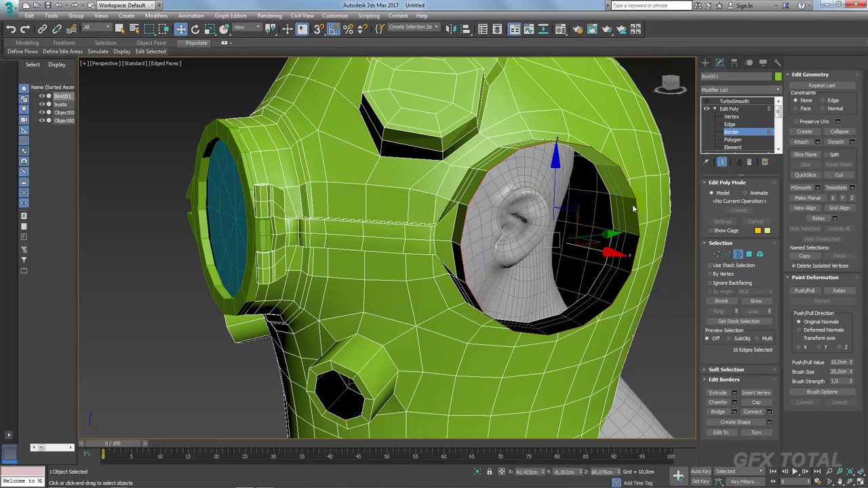
Step: Scale the side hole's border down to 86%
key(e)
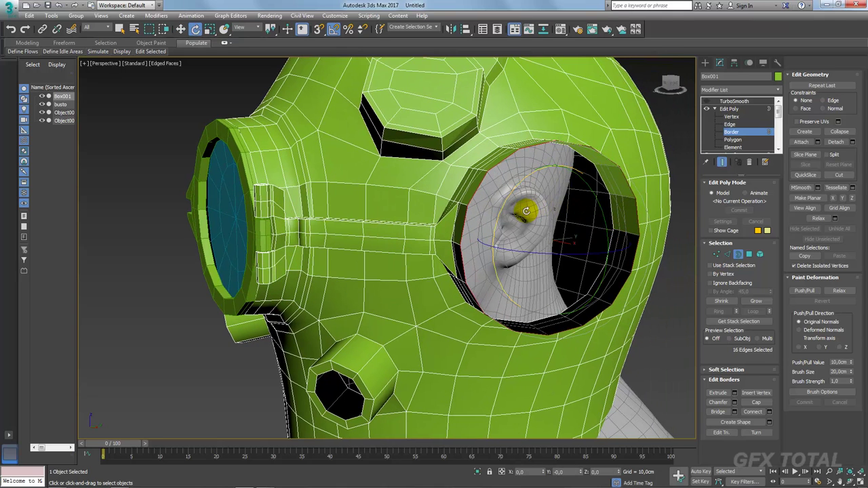
key(r)
drag(527, 211, 529, 212)
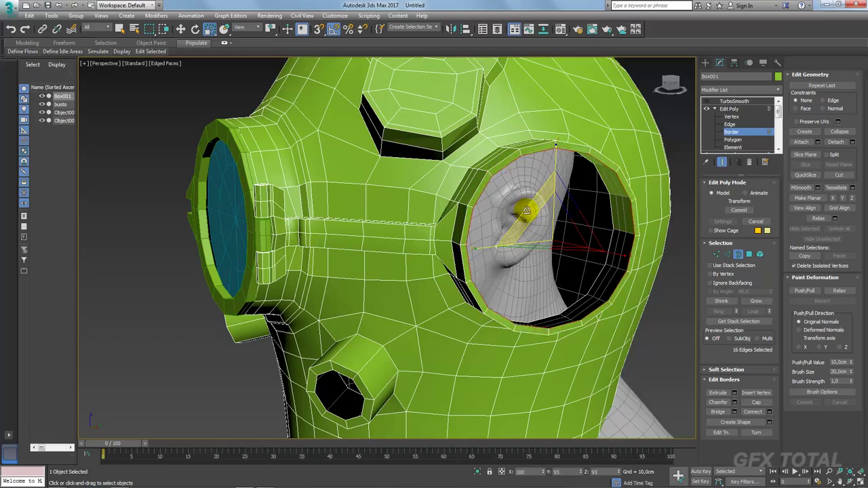
mouse_move(528, 212)
alt+middle_down()
mouse_move(516, 236)
mouse_move(770, 265)
alt+middle_up()
Step: Select the 16-face ring around the side hole and flatten it with Make Planar
click(747, 255)
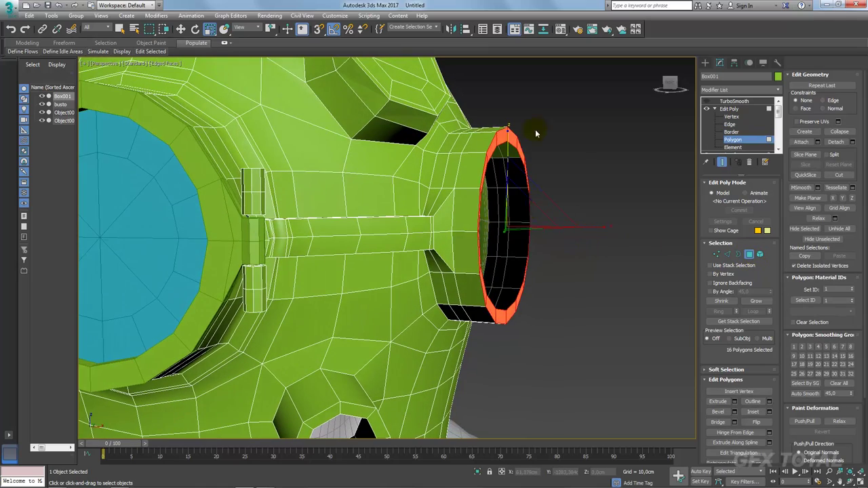
mouse_move(529, 132)
alt+middle_down()
mouse_move(612, 207)
mouse_move(575, 248)
mouse_move(437, 224)
alt+middle_up()
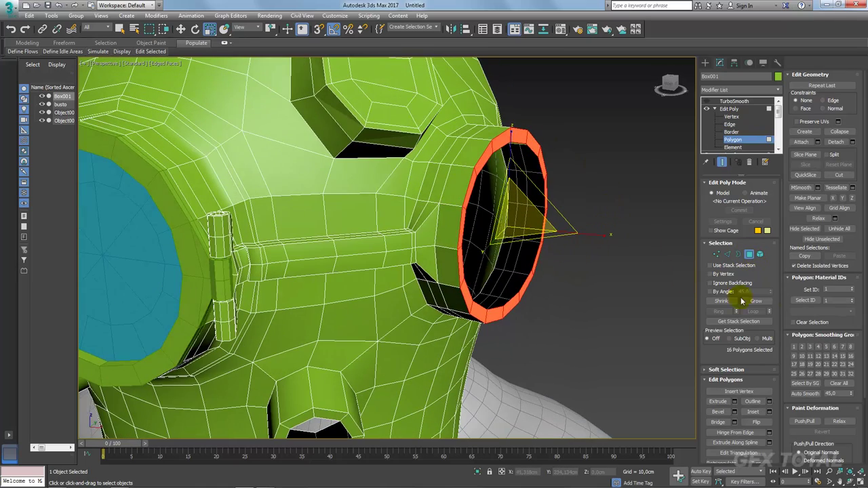
click(805, 198)
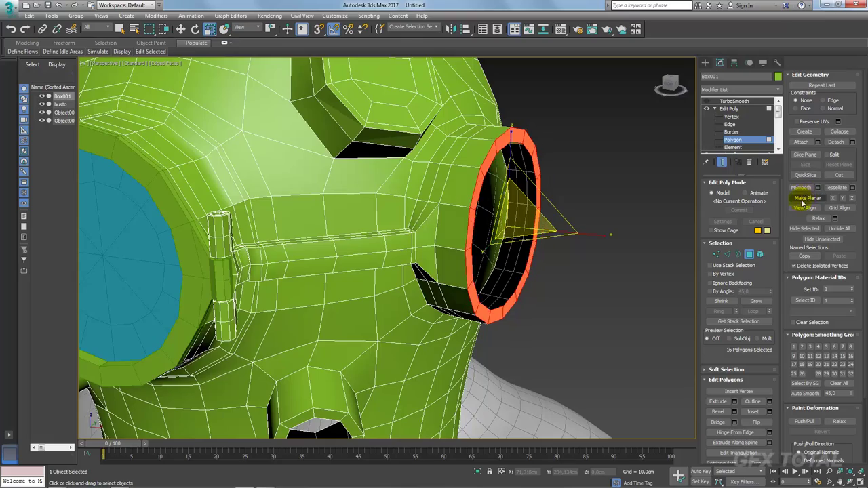
mouse_move(599, 245)
alt+middle_down()
mouse_move(612, 286)
mouse_move(577, 283)
mouse_move(576, 246)
mouse_move(588, 245)
alt+middle_up()
Step: Detach the ring faces as a separate object, Object005, checking against the reference photo
key(alt+Tab)
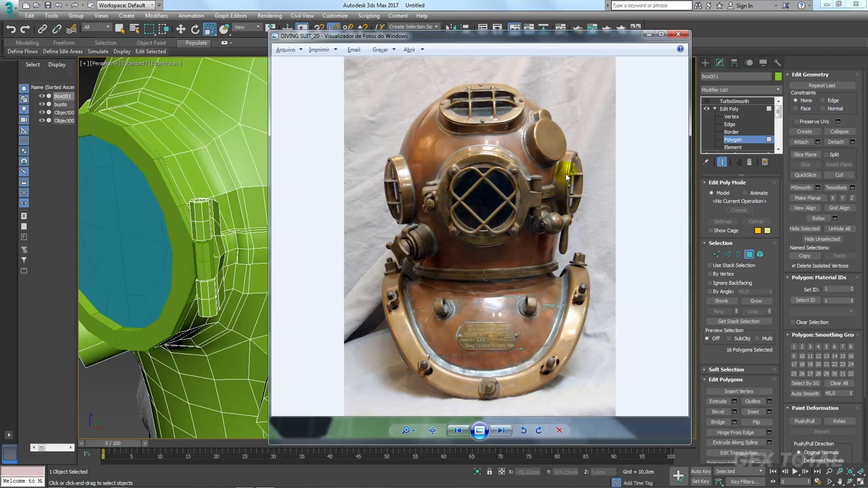
key(alt+Tab)
mouse_move(576, 215)
alt+middle_down()
mouse_move(275, 249)
mouse_move(514, 248)
alt+middle_up()
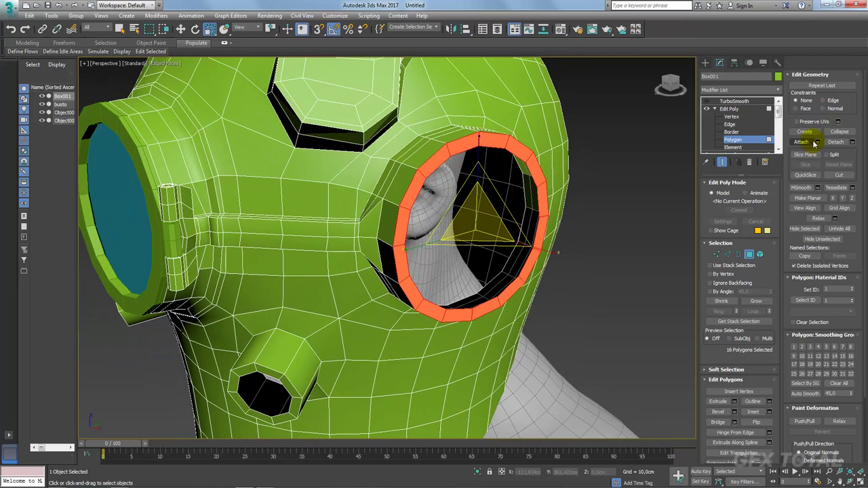
click(833, 141)
click(728, 109)
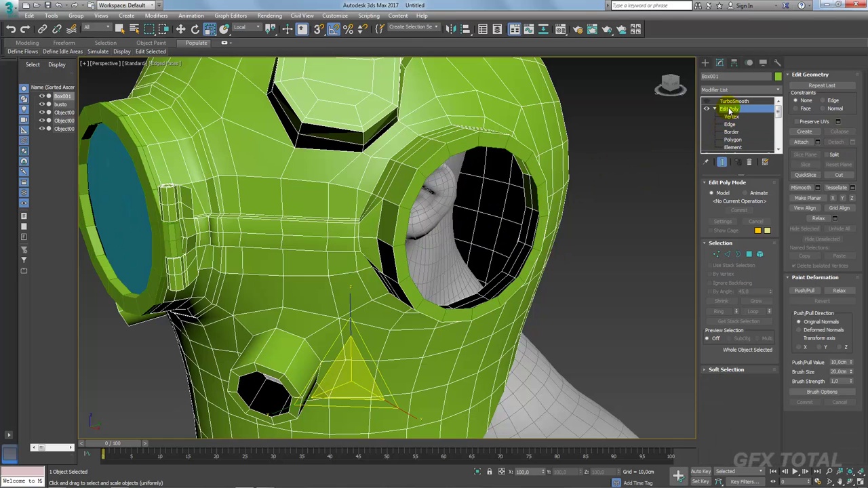
alt+middle_drag(513, 137, 530, 172)
key(alt+Tab)
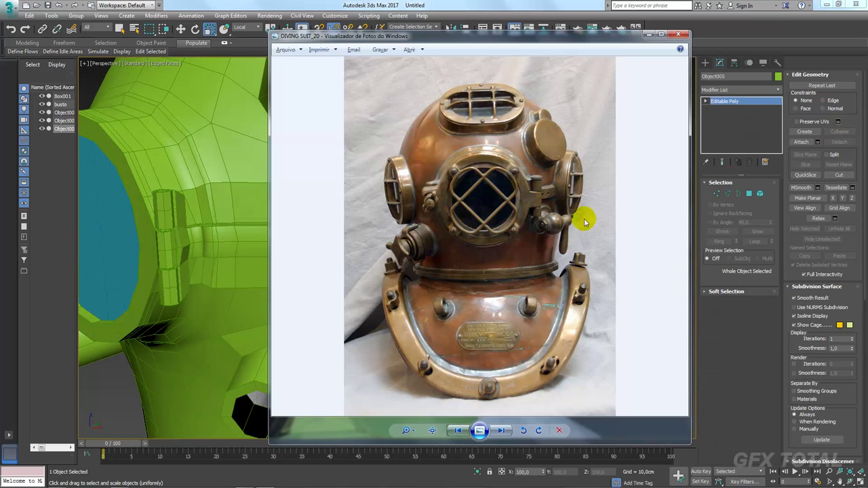
key(alt+Tab)
mouse_move(577, 145)
alt+middle_down()
mouse_move(587, 184)
mouse_move(617, 184)
alt+middle_up()
click(749, 193)
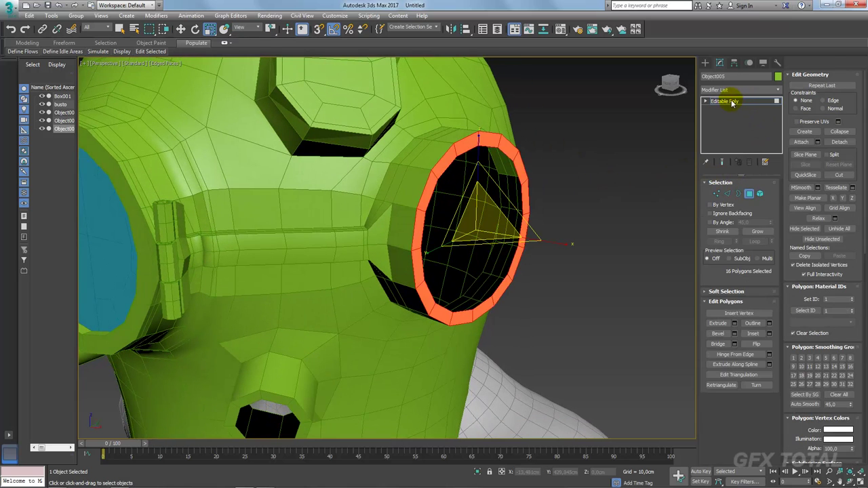
Step: Add a Shell modifier to Object005 with an outer amount of 0,37cm
click(732, 101)
click(778, 89)
drag(778, 98, 780, 325)
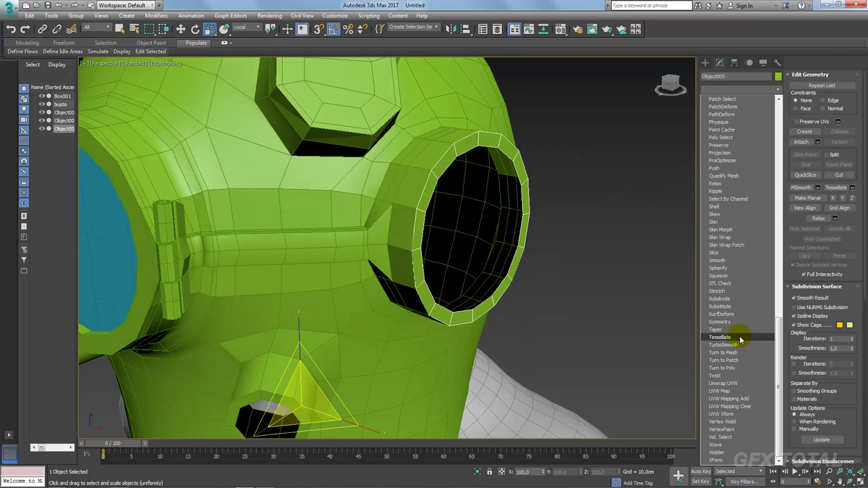
click(718, 207)
alt+middle_drag(555, 217, 573, 227)
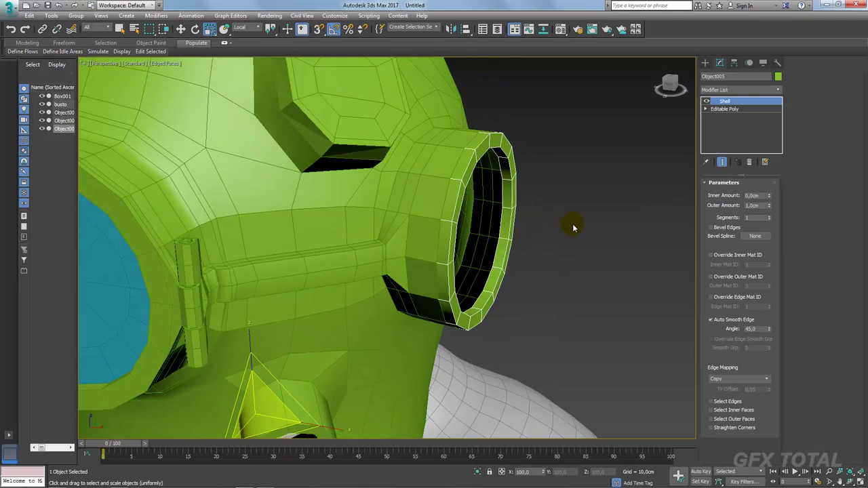
drag(769, 205, 772, 234)
alt+middle_drag(637, 248, 577, 240)
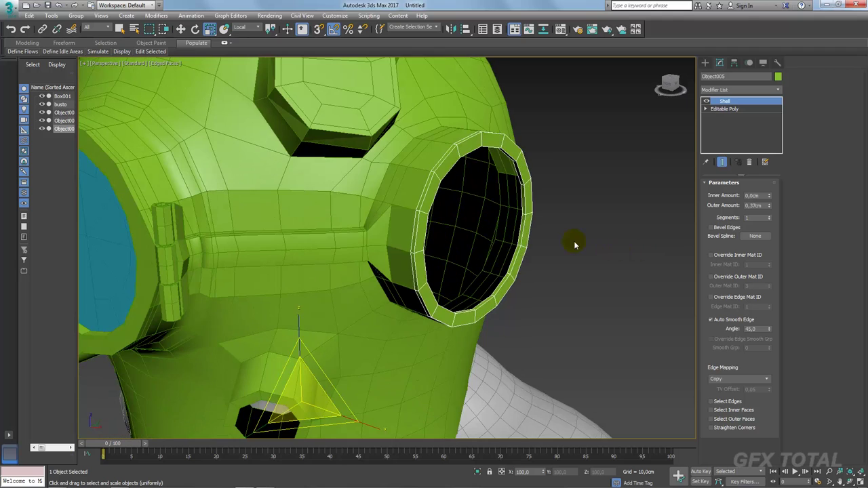
Step: Compare the shelled ring with the reference photo and switch the close-up view to orthographic
key(alt+Tab)
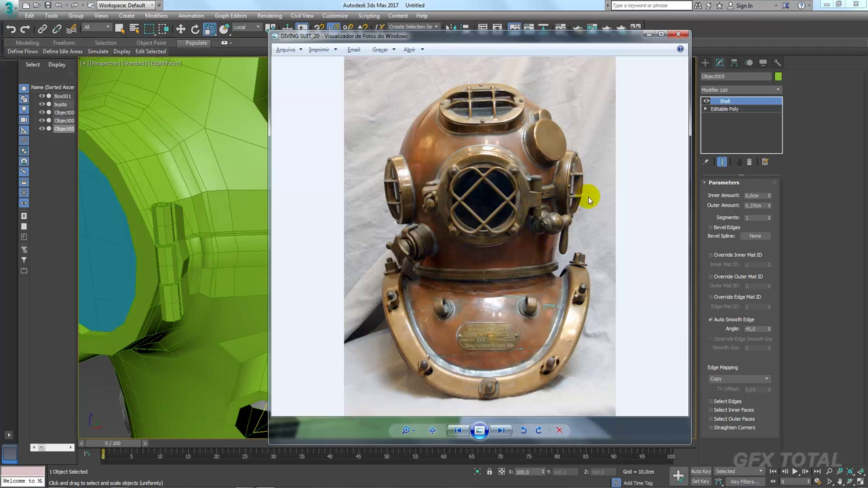
key(alt+Tab)
key(alt+Tab)
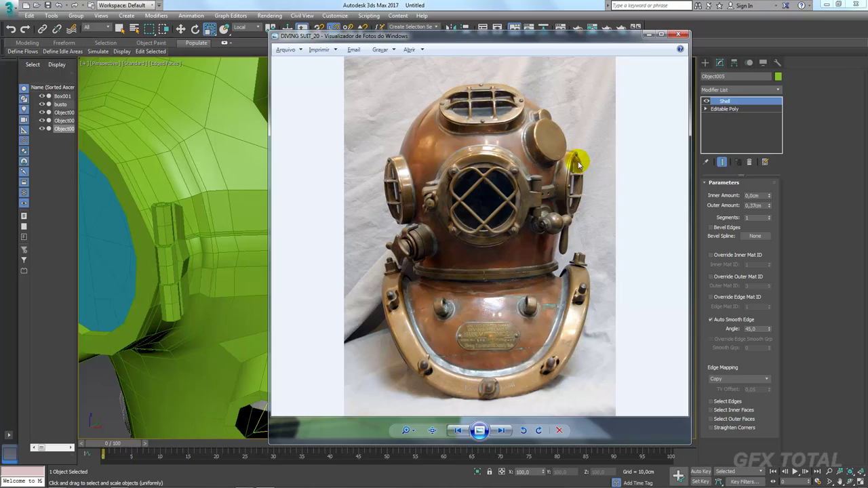
key(alt+Tab)
mouse_move(581, 219)
alt+middle_down()
mouse_move(505, 203)
mouse_move(529, 199)
mouse_move(404, 220)
alt+middle_up()
key(alt+Tab)
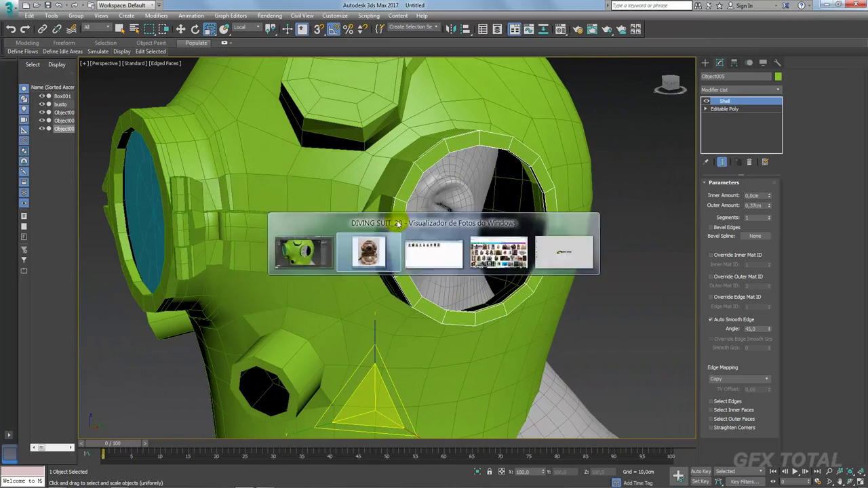
key(alt+Tab)
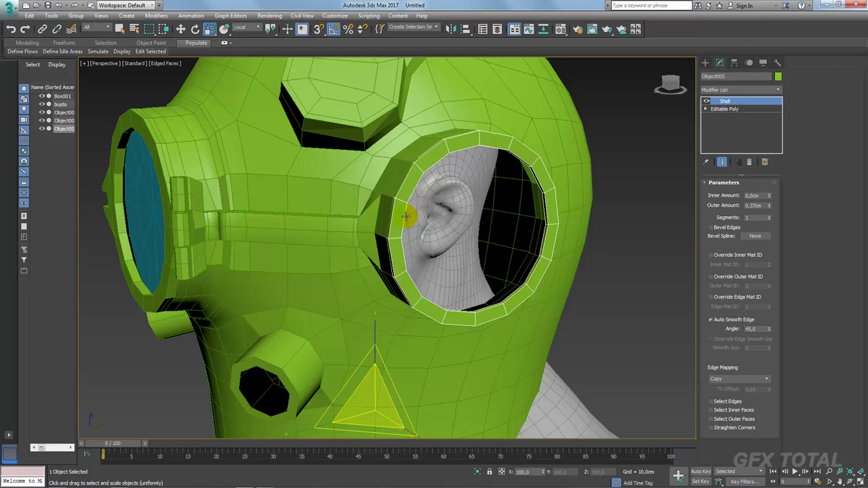
scroll(400, 211, up, 2)
scroll(402, 211, up, 1)
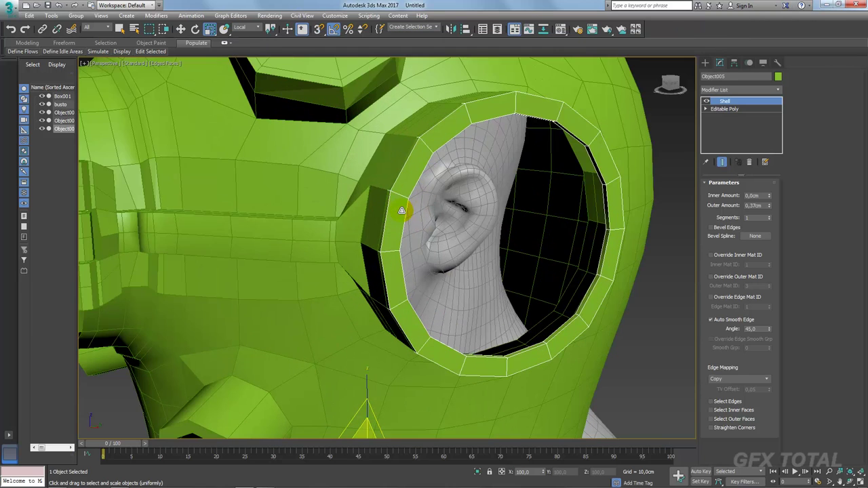
alt+middle_drag(399, 201, 658, 120)
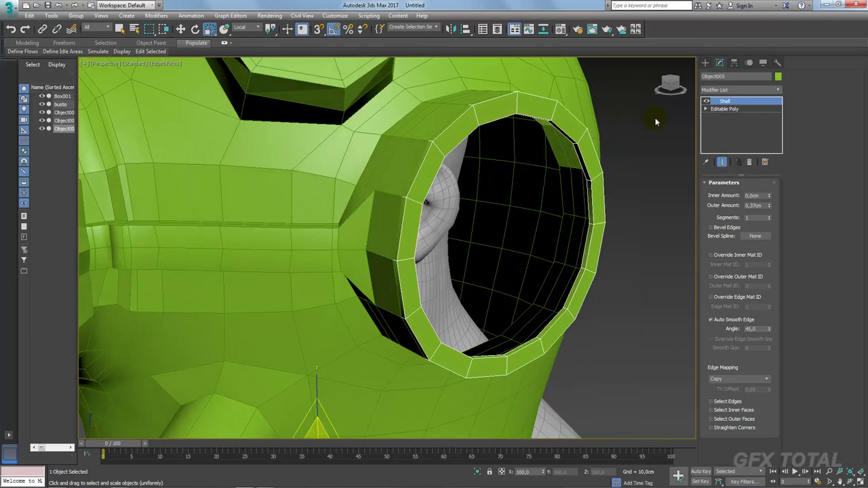
key(ctrl+d)
Step: Draw a new eight-sided Cylinder disc beside the helmet's side porthole
key(w)
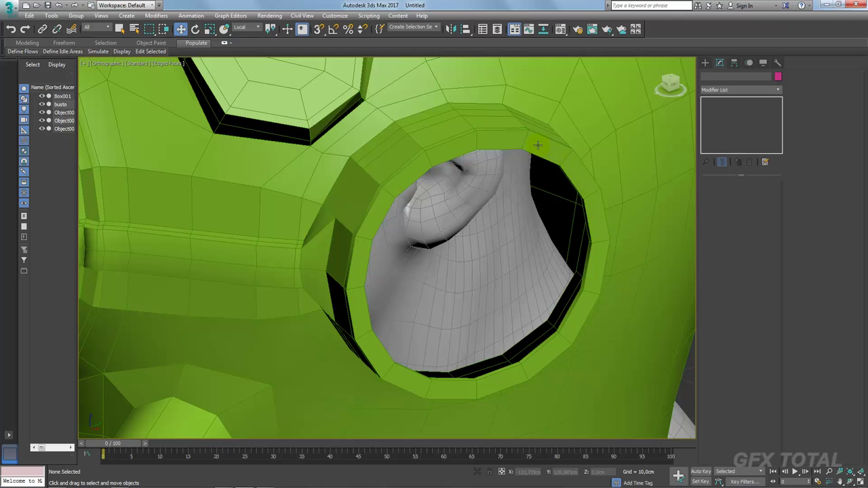
click(536, 145)
scroll(499, 196, down, 2)
alt+middle_drag(500, 196, 498, 237)
mouse_move(298, 360)
alt+middle_down()
mouse_move(308, 290)
mouse_move(292, 294)
mouse_move(302, 272)
mouse_move(324, 252)
mouse_move(379, 231)
alt+middle_up()
click(705, 62)
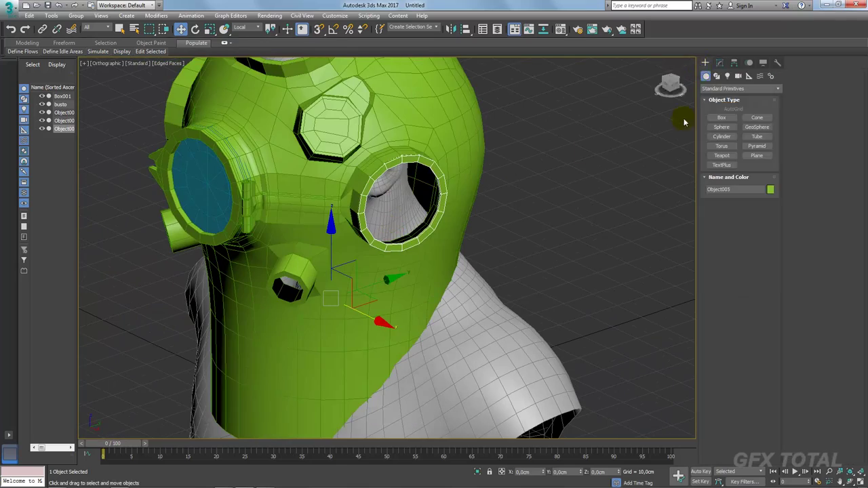
mouse_move(363, 191)
alt+middle_down()
mouse_move(495, 246)
mouse_move(447, 244)
alt+middle_up()
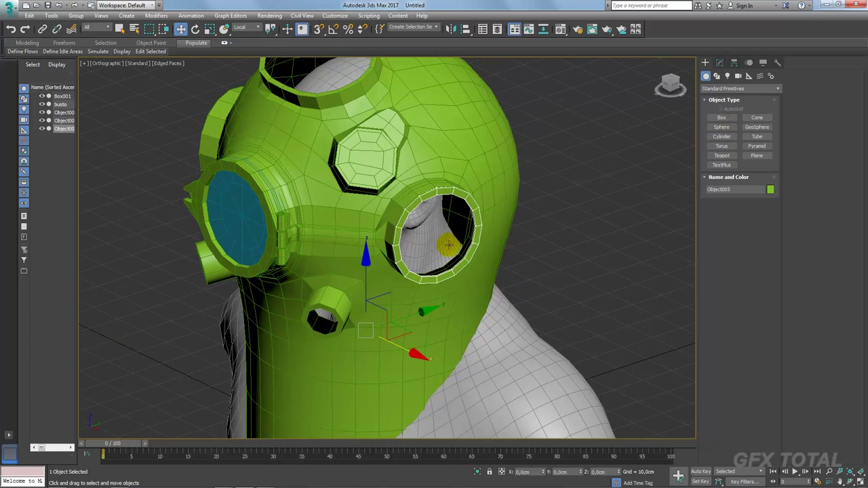
click(721, 136)
drag(611, 311, 630, 315)
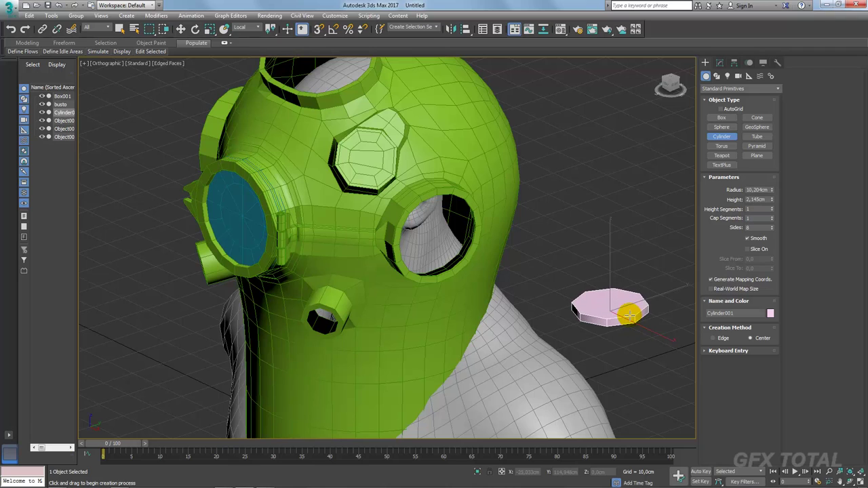
Step: Place the disc on the helmet surface and align it center-to-center with the porthole ring
click(223, 28)
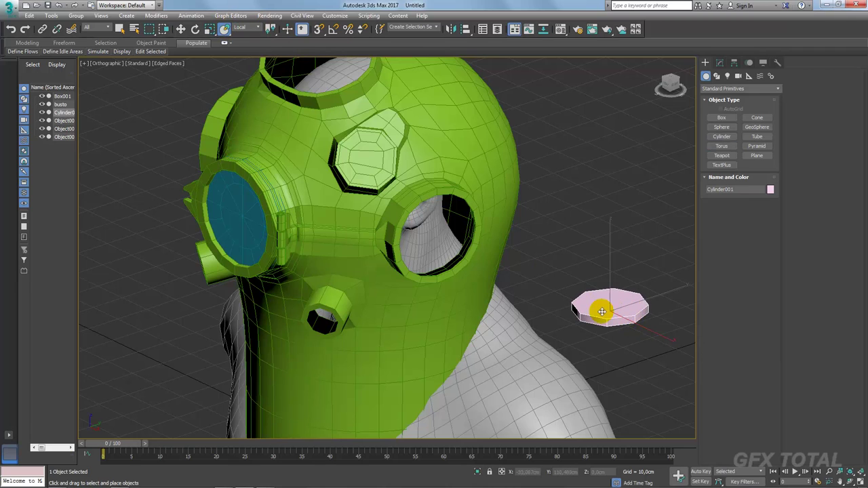
drag(603, 306, 440, 194)
alt+middle_drag(440, 194, 477, 190)
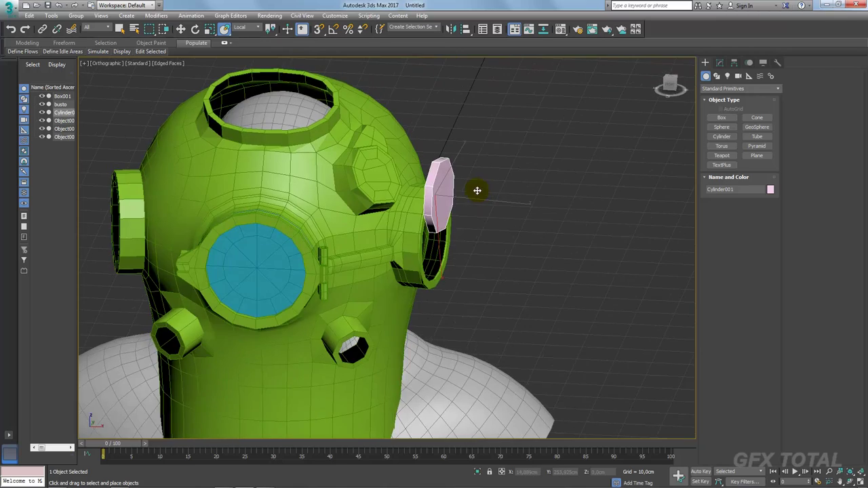
scroll(477, 190, up, 4)
key(w)
mouse_move(423, 165)
alt+middle_down()
mouse_move(436, 197)
mouse_move(440, 167)
alt+middle_up()
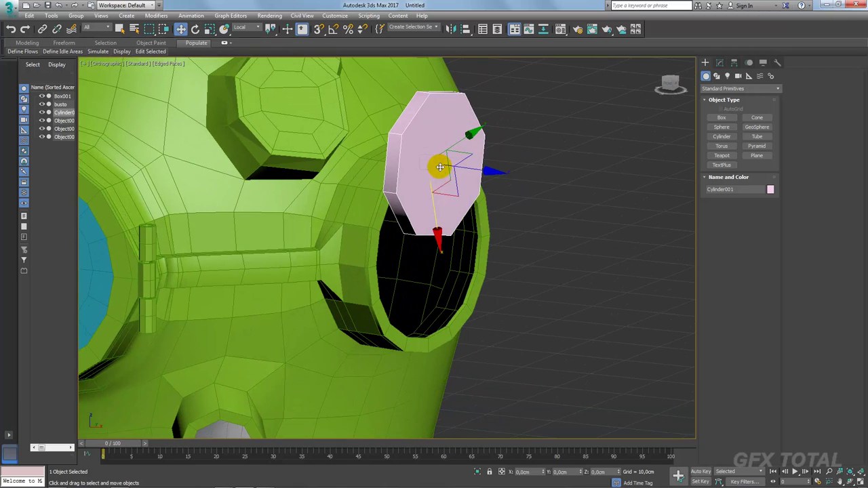
key(alt+a)
click(383, 215)
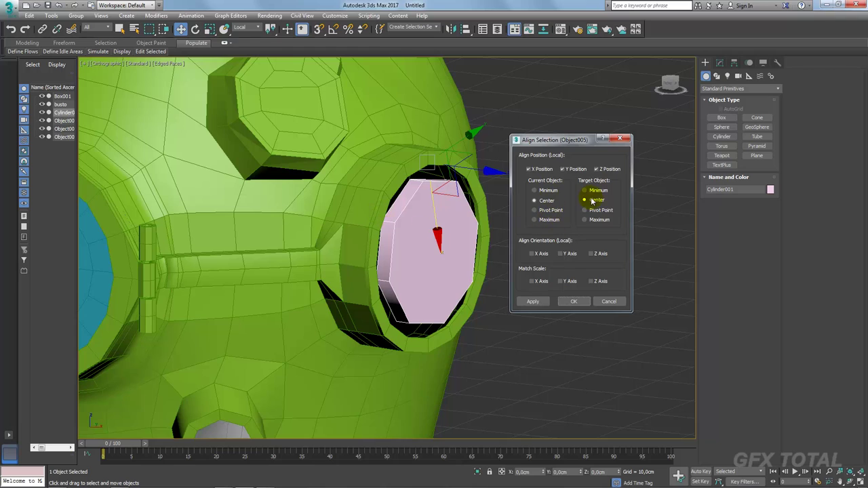
click(573, 303)
Step: Set the cylinder disc's radius to 14,056cm
click(719, 63)
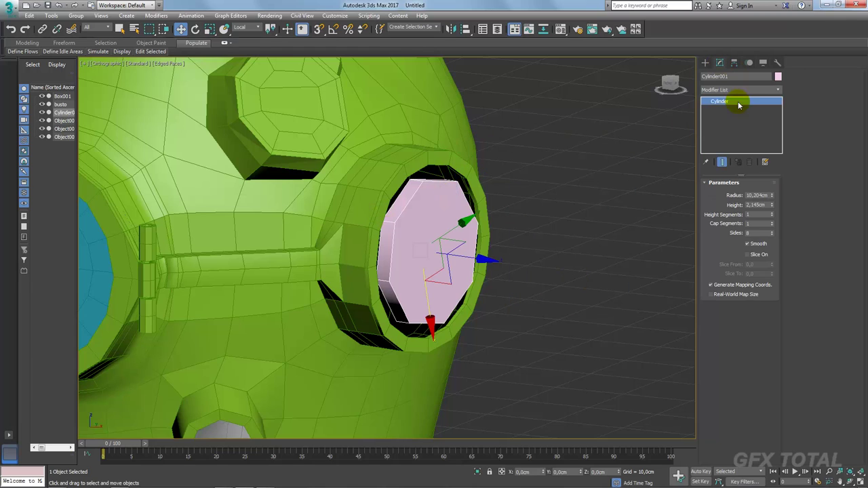
drag(771, 195, 776, 175)
mouse_move(560, 177)
alt+middle_down()
mouse_move(431, 191)
mouse_move(512, 207)
alt+middle_up()
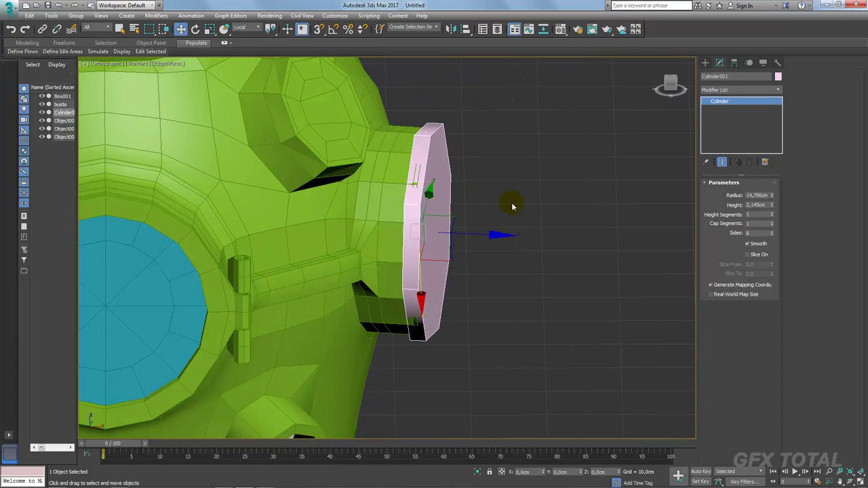
drag(772, 196, 772, 196)
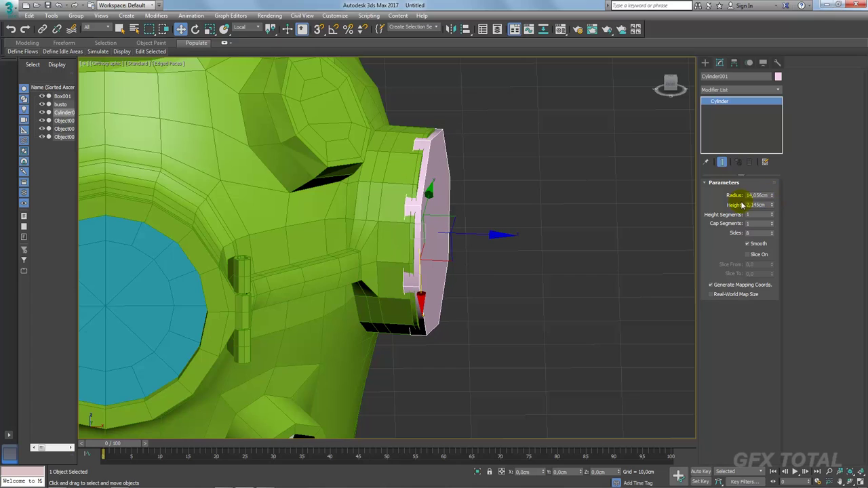
Step: Convert the cylinder to an editable poly and attach the neighbouring piece to it
right_click(433, 154)
mouse_move(451, 248)
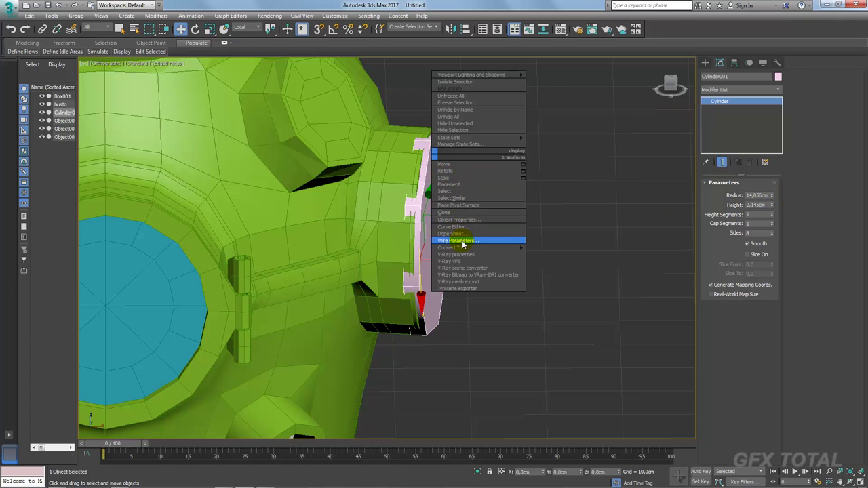
click(562, 254)
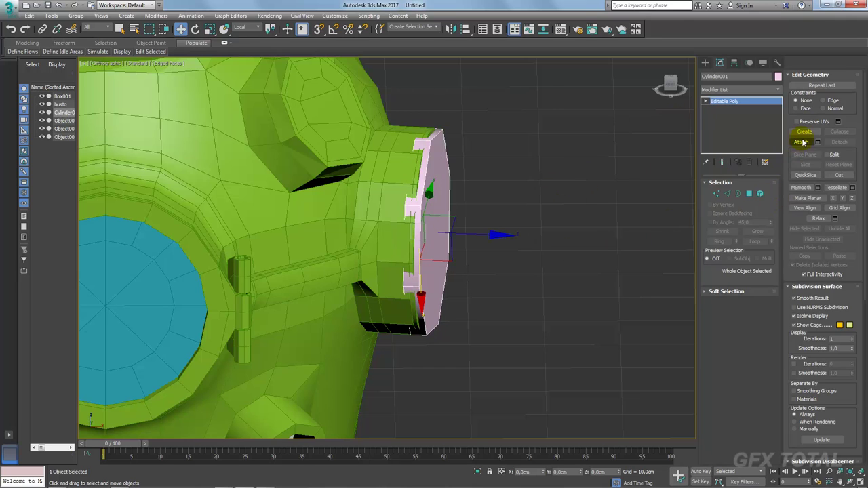
click(800, 142)
click(419, 171)
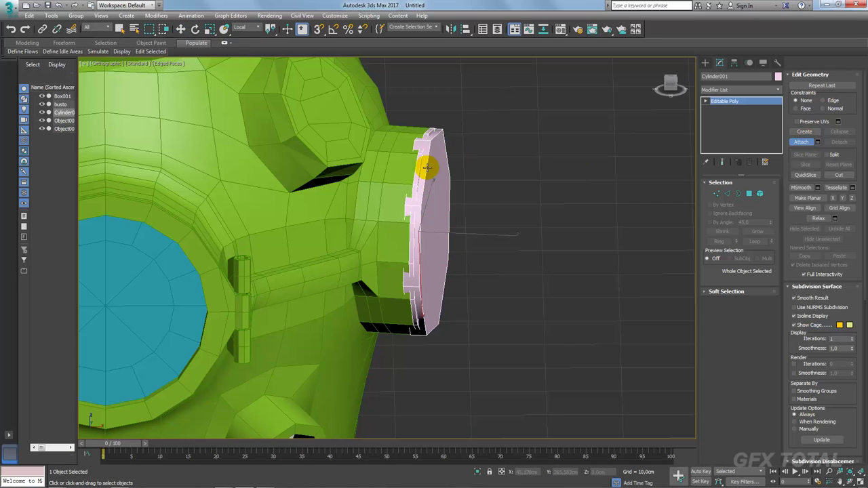
click(759, 194)
click(437, 197)
click(723, 101)
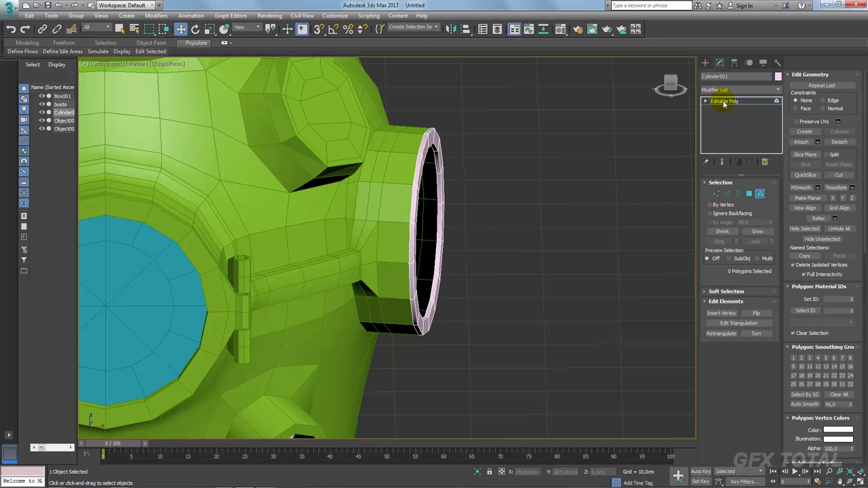
Step: Rotate the ring -24° about Z to match the porthole and clone it as Cylinder002
alt+middle_drag(629, 140, 400, 203)
key(e)
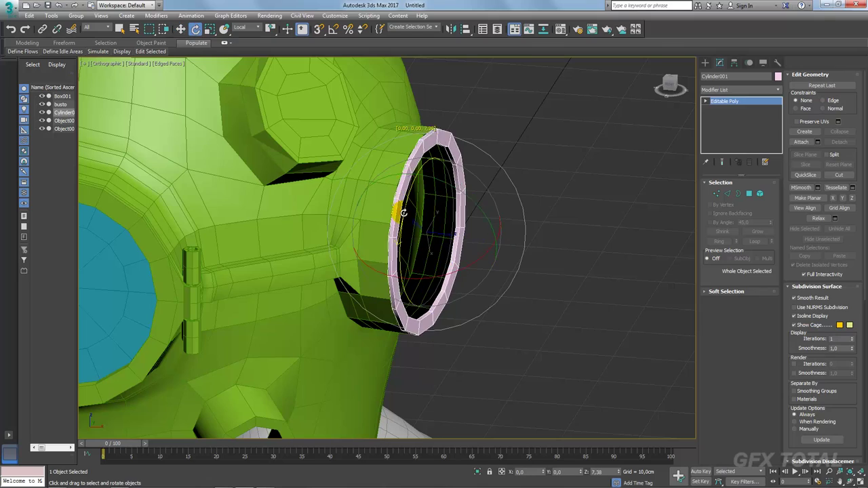
drag(397, 203, 417, 145)
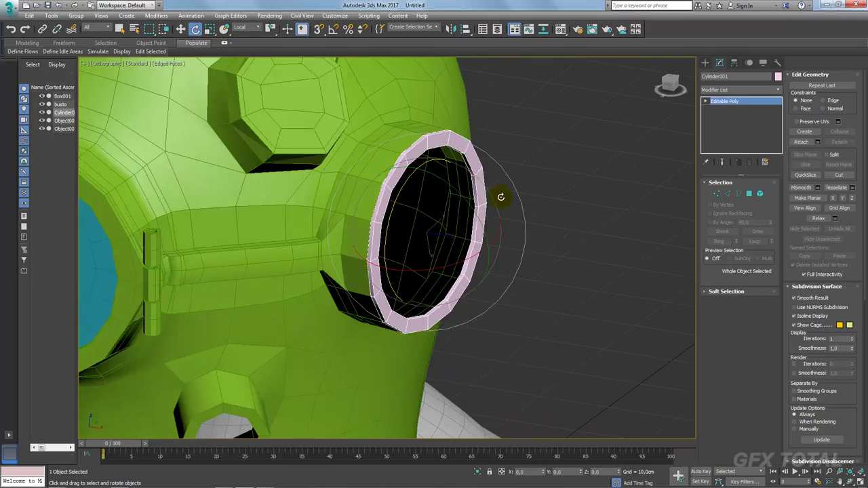
mouse_move(417, 146)
alt+middle_down()
mouse_move(494, 191)
mouse_move(470, 244)
alt+middle_up()
key(w)
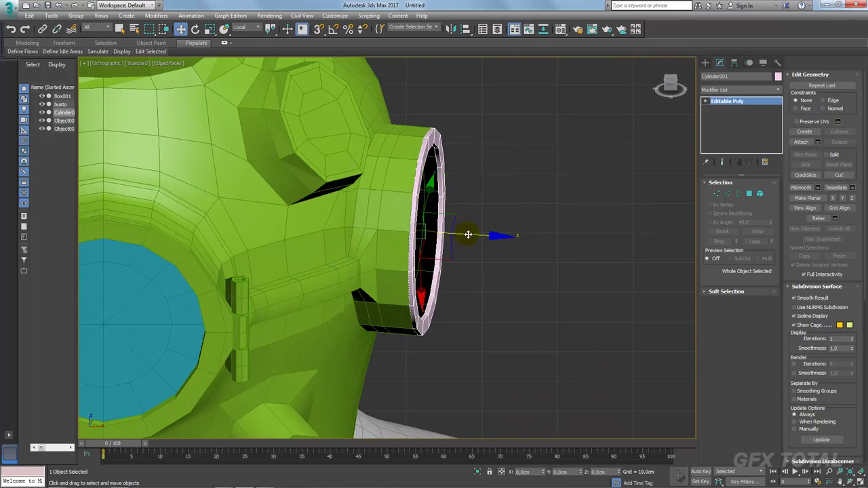
shift+drag(468, 234, 526, 244)
click(436, 286)
Step: Select all 16 edges around the outer copied ring
alt+middle_drag(439, 283, 603, 184)
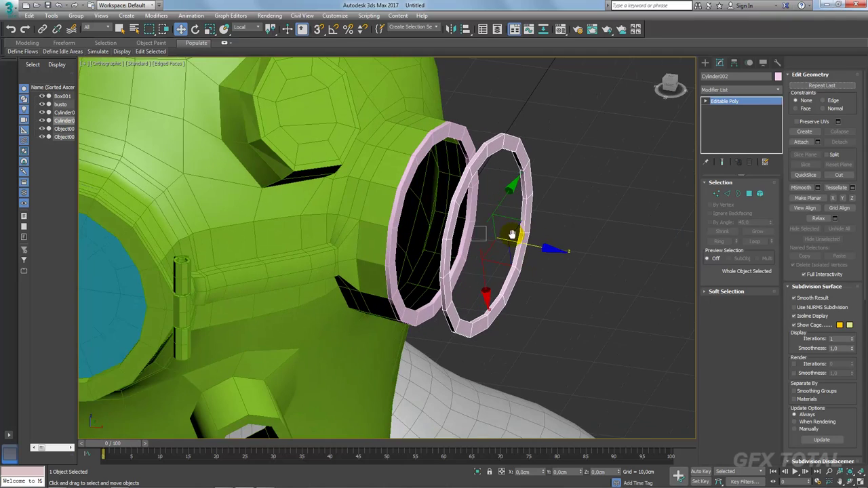
scroll(603, 183, up, 3)
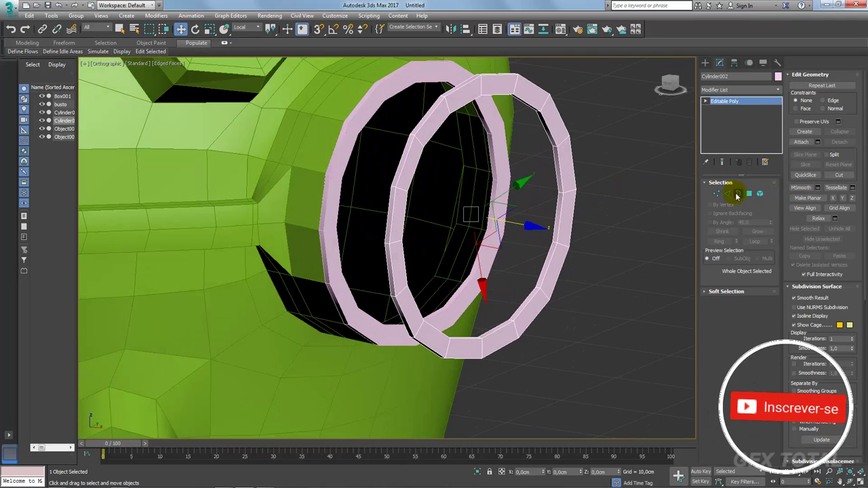
click(729, 193)
click(543, 97)
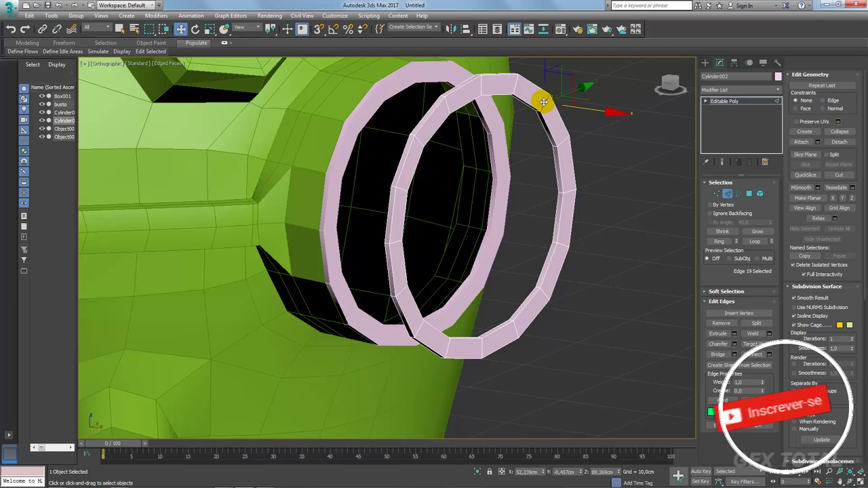
click(720, 242)
Step: Select all of the outer ring's polygons, then its open border
ctrl+click(749, 193)
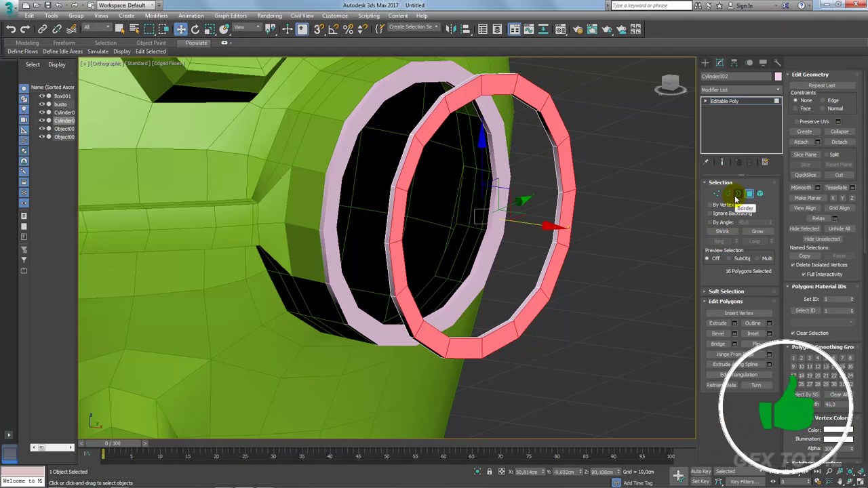
click(687, 190)
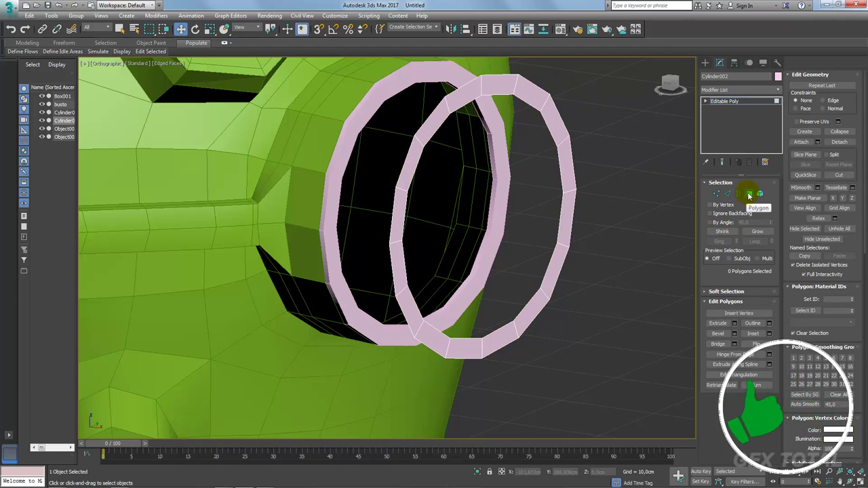
click(749, 195)
scroll(630, 169, down, 3)
scroll(604, 188, down, 2)
click(548, 285)
scroll(653, 155, up, 4)
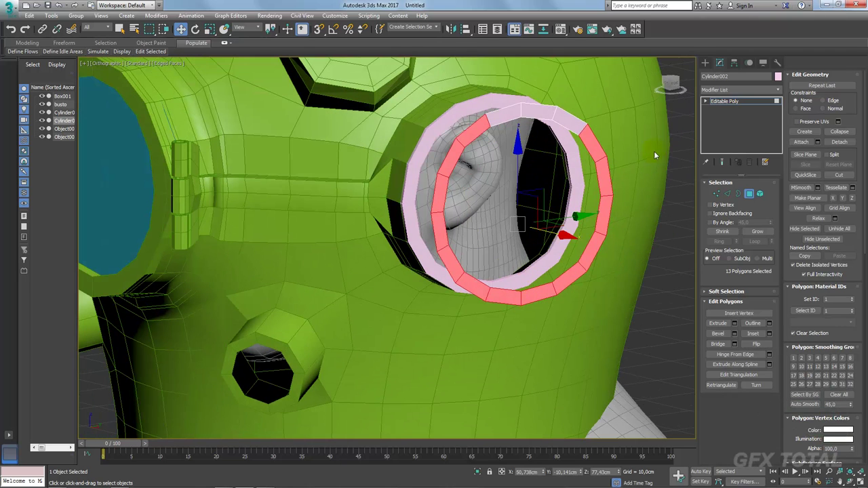
ctrl+click(536, 112)
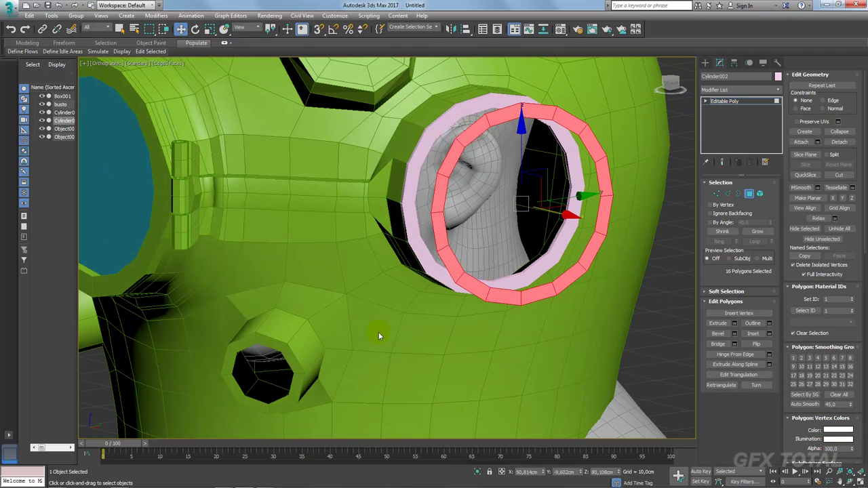
ctrl+click(738, 193)
Step: Cap Cylinder002's opening into a flat face, then Cut a new edge between rim vertices
click(760, 324)
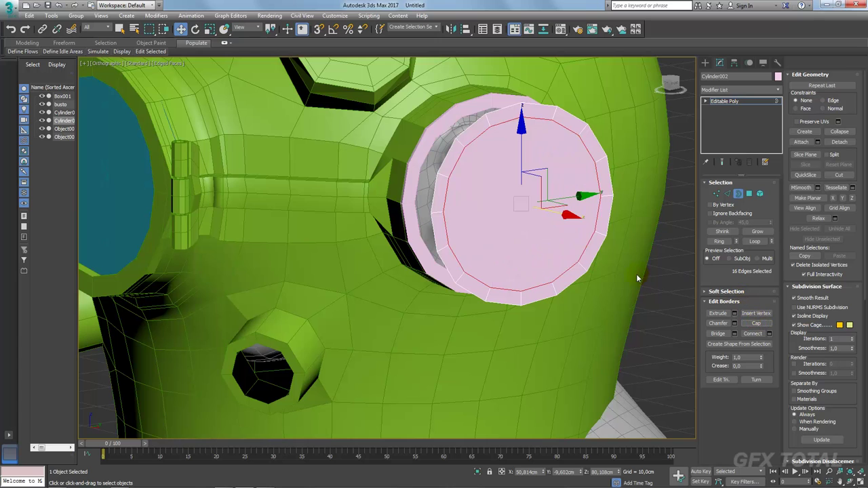
alt+middle_drag(584, 257, 593, 262)
click(717, 195)
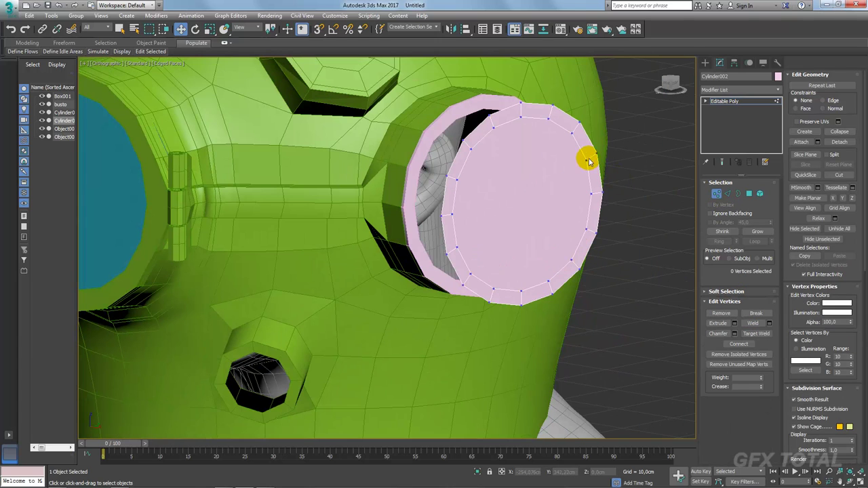
ctrl+click(453, 187)
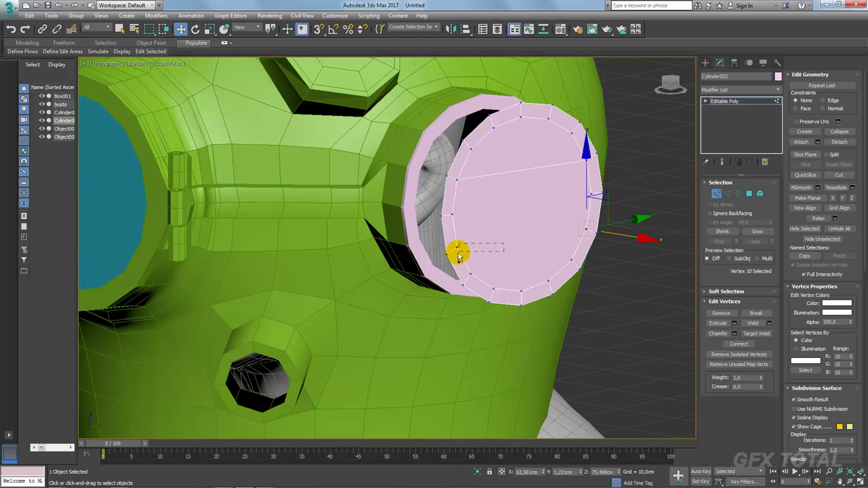
alt+middle_drag(644, 273, 617, 271)
right_click(519, 166)
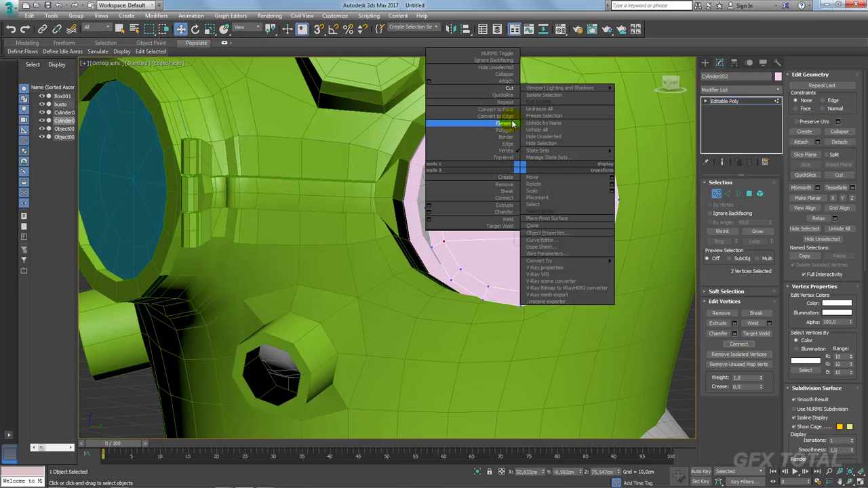
click(507, 89)
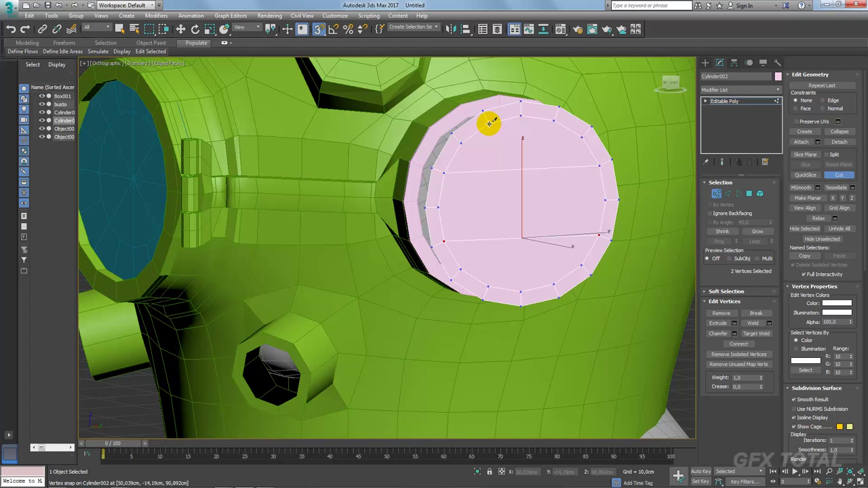